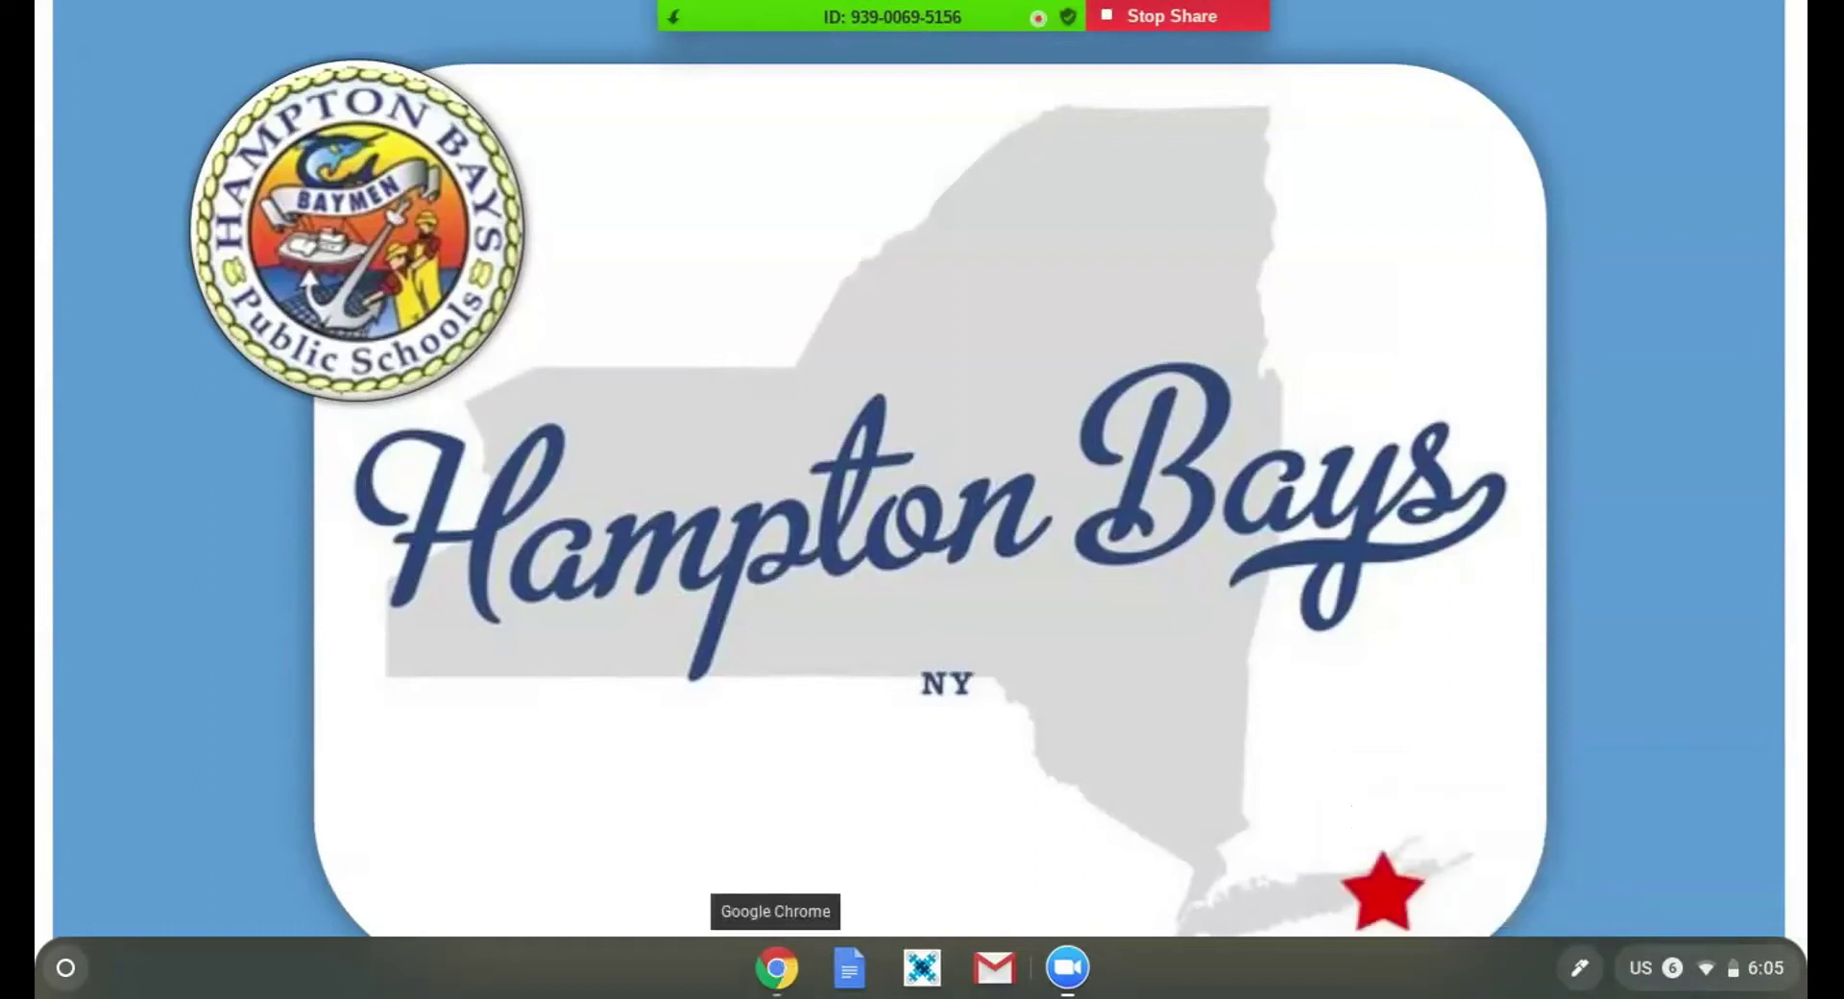
left_click(780, 971)
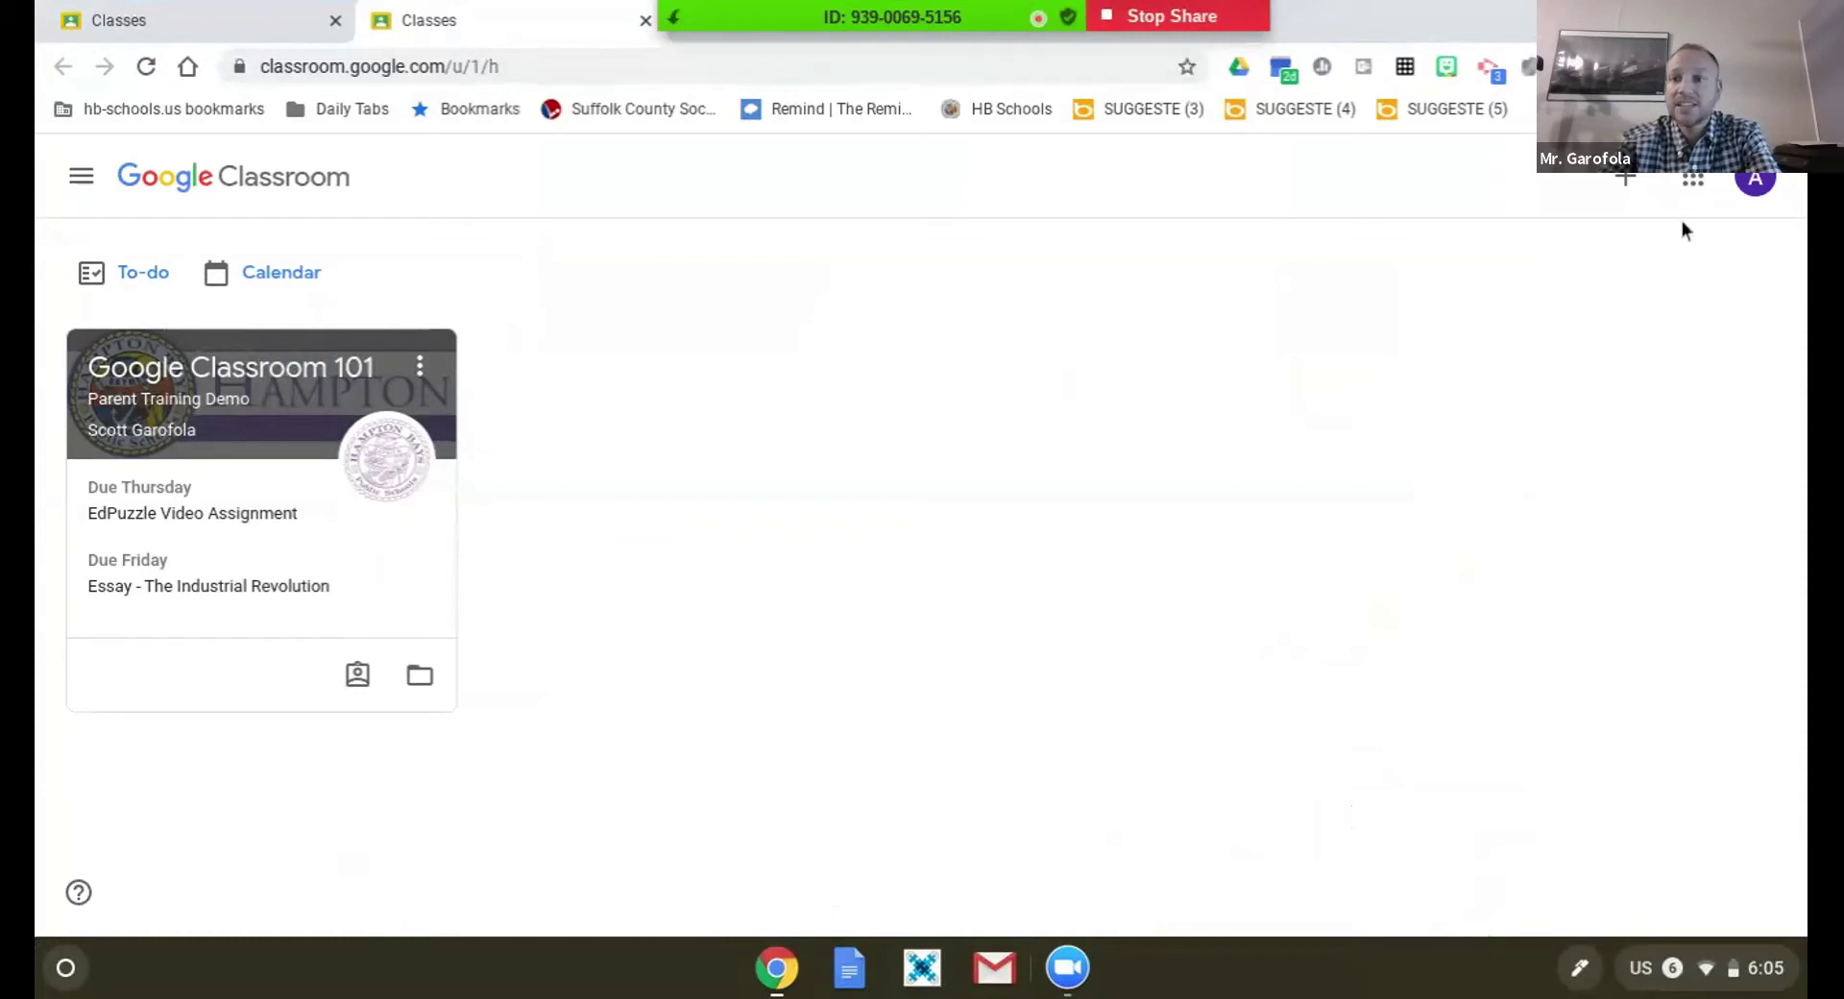
left_click(395, 65)
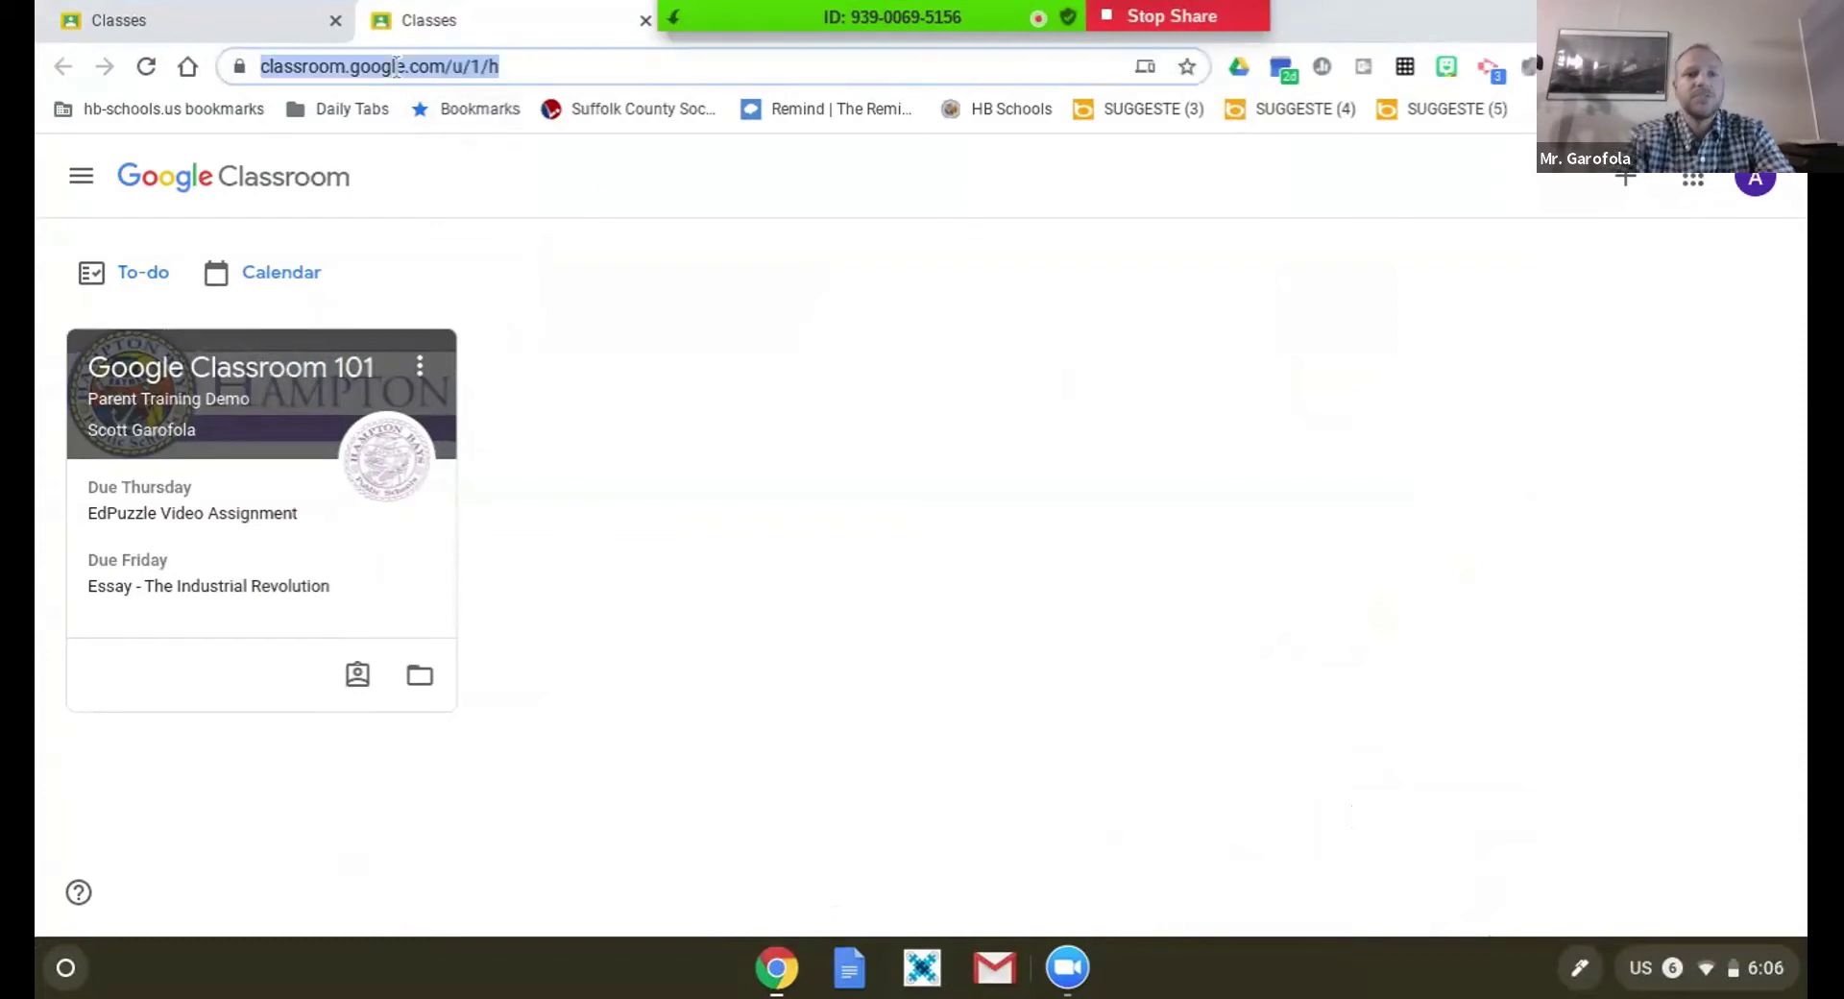
type("www.google.com")
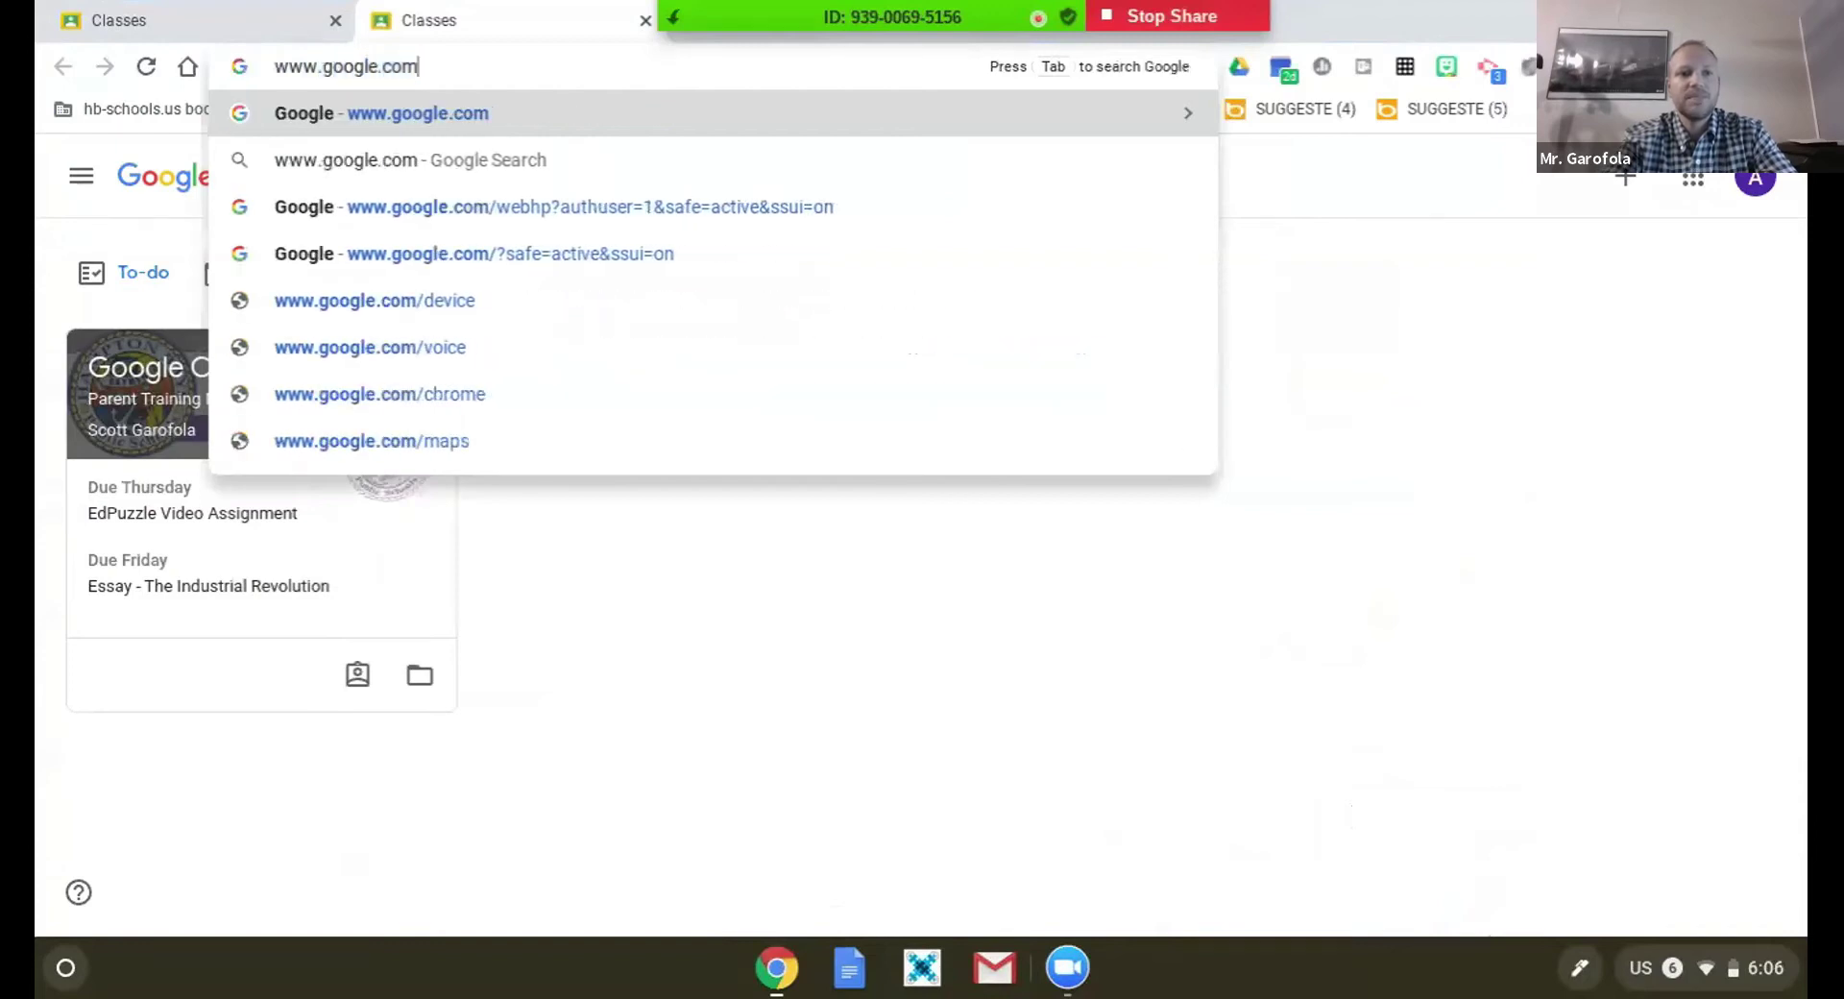
key("Return")
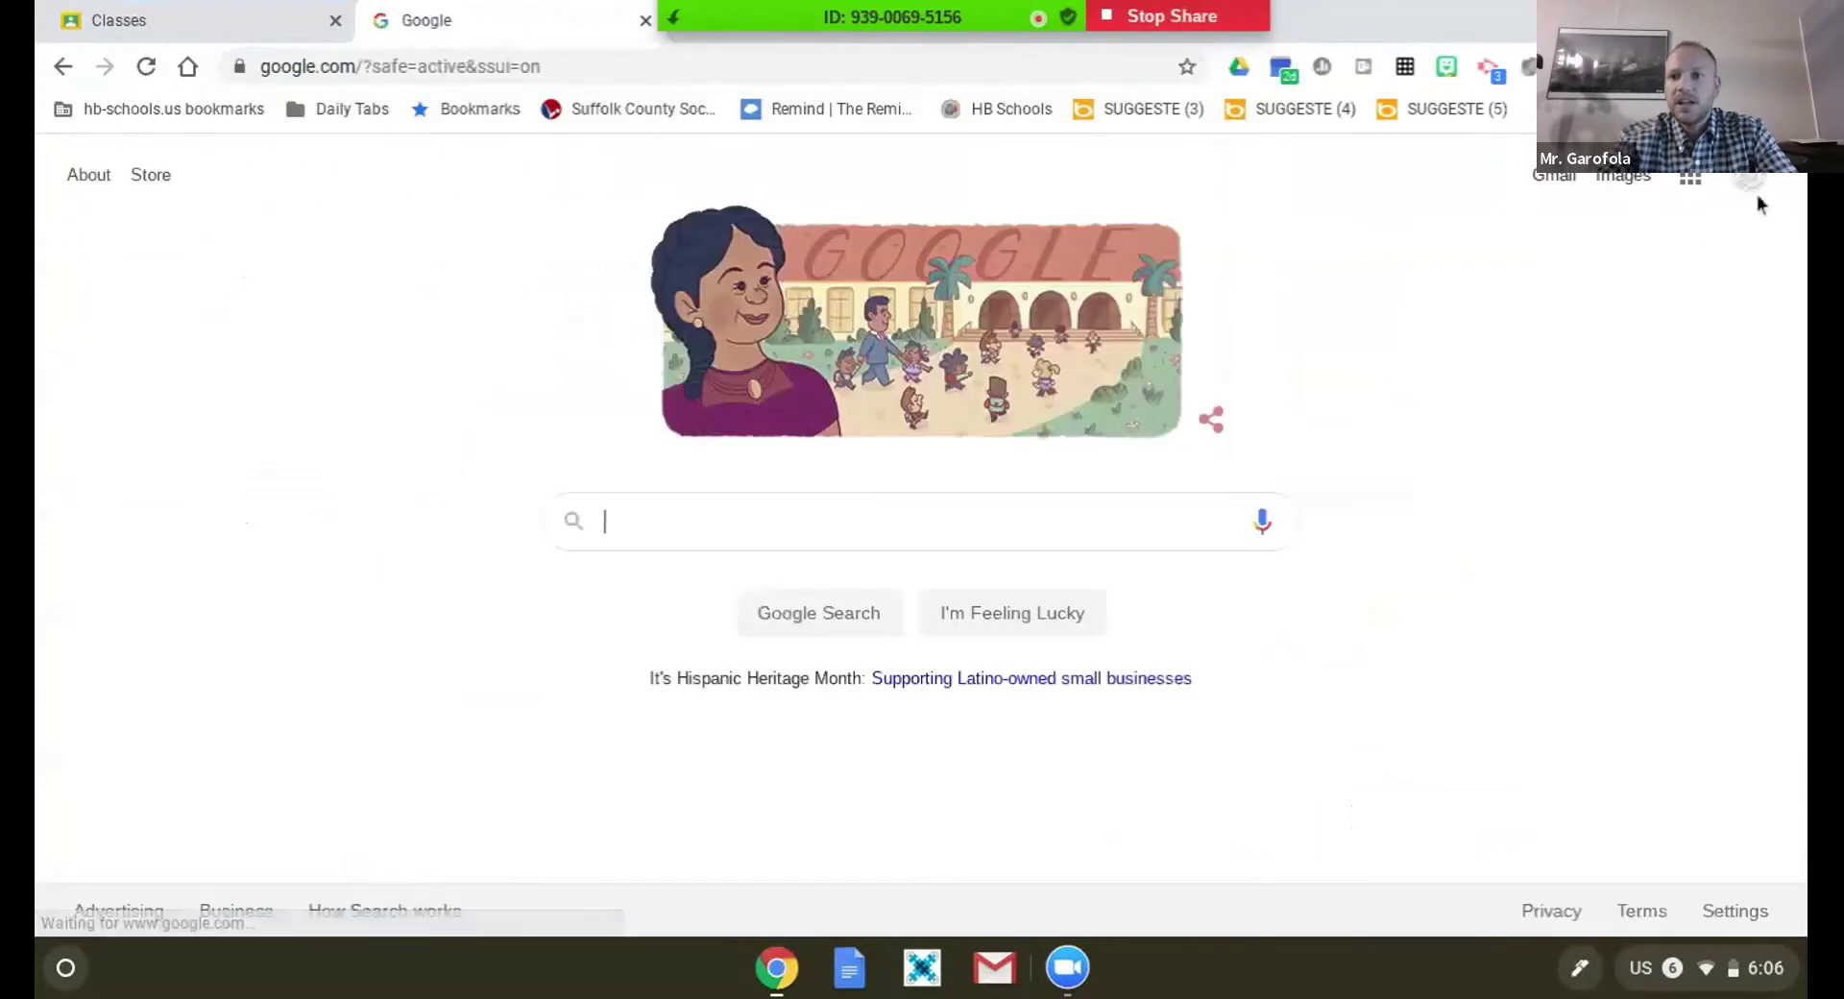
- Switch to the student's hb-schools.us Google account and open Google Classroom from the Google apps
left_click(1749, 181)
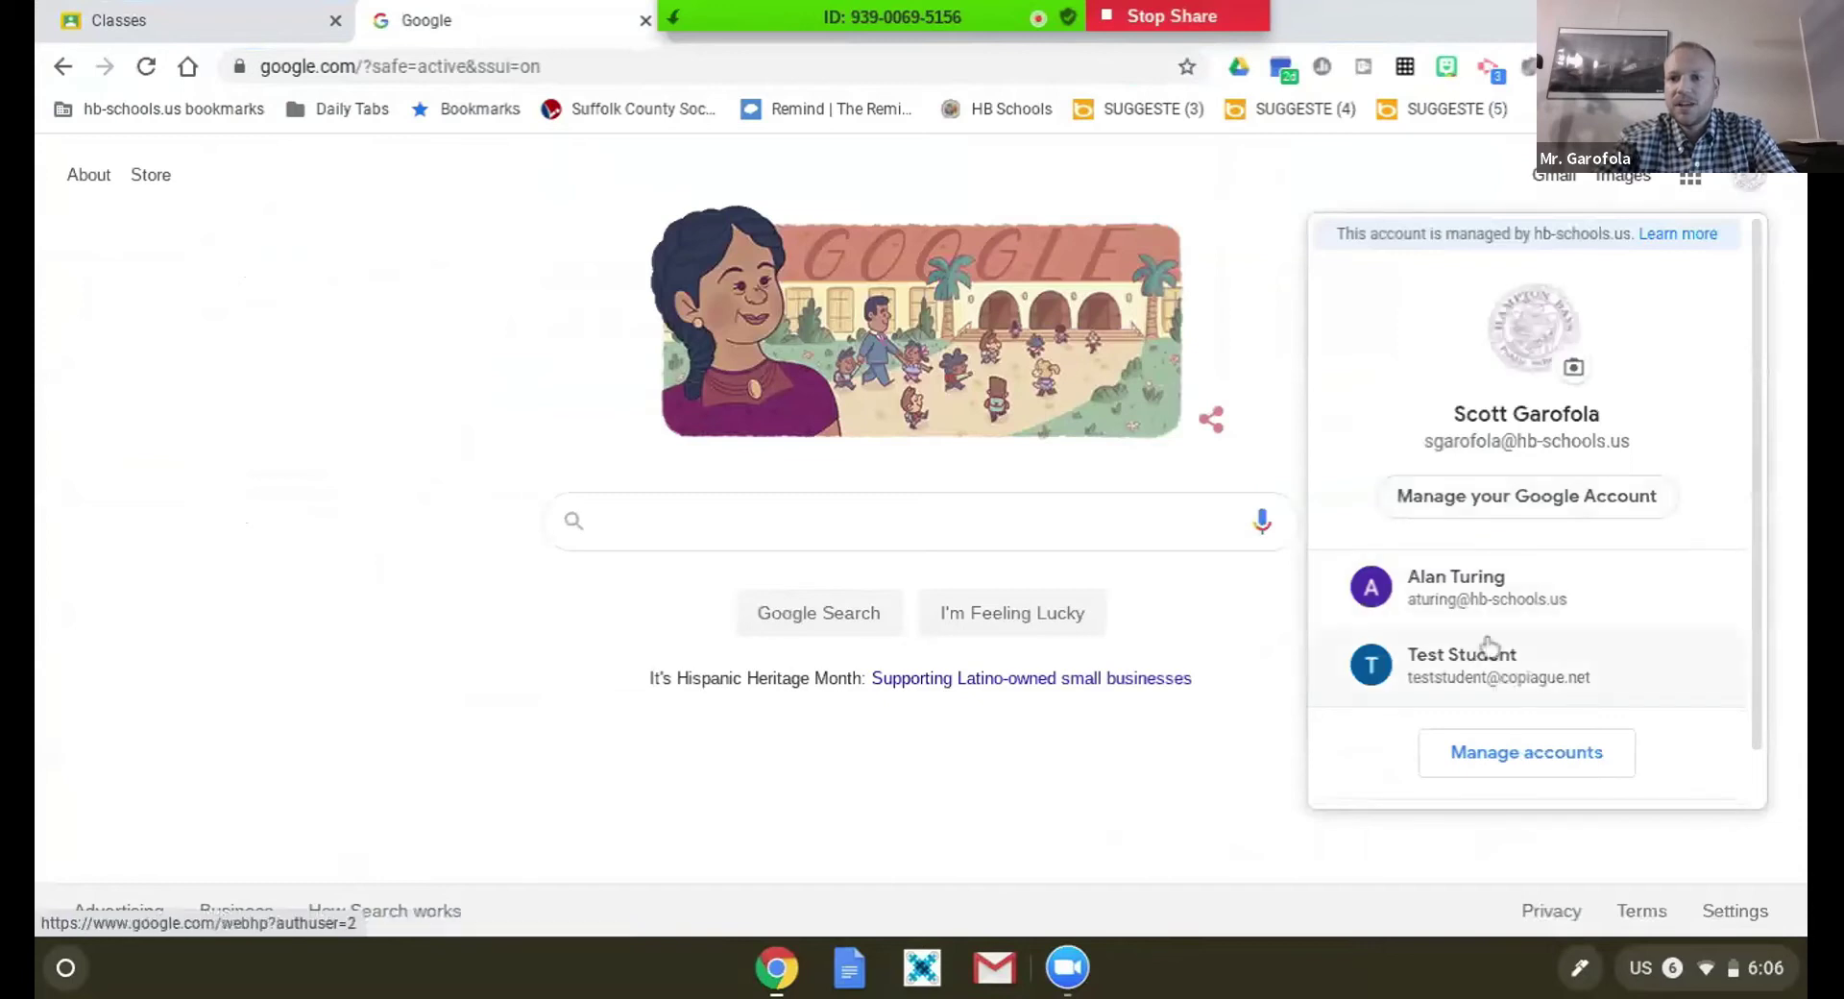
left_click(1480, 601)
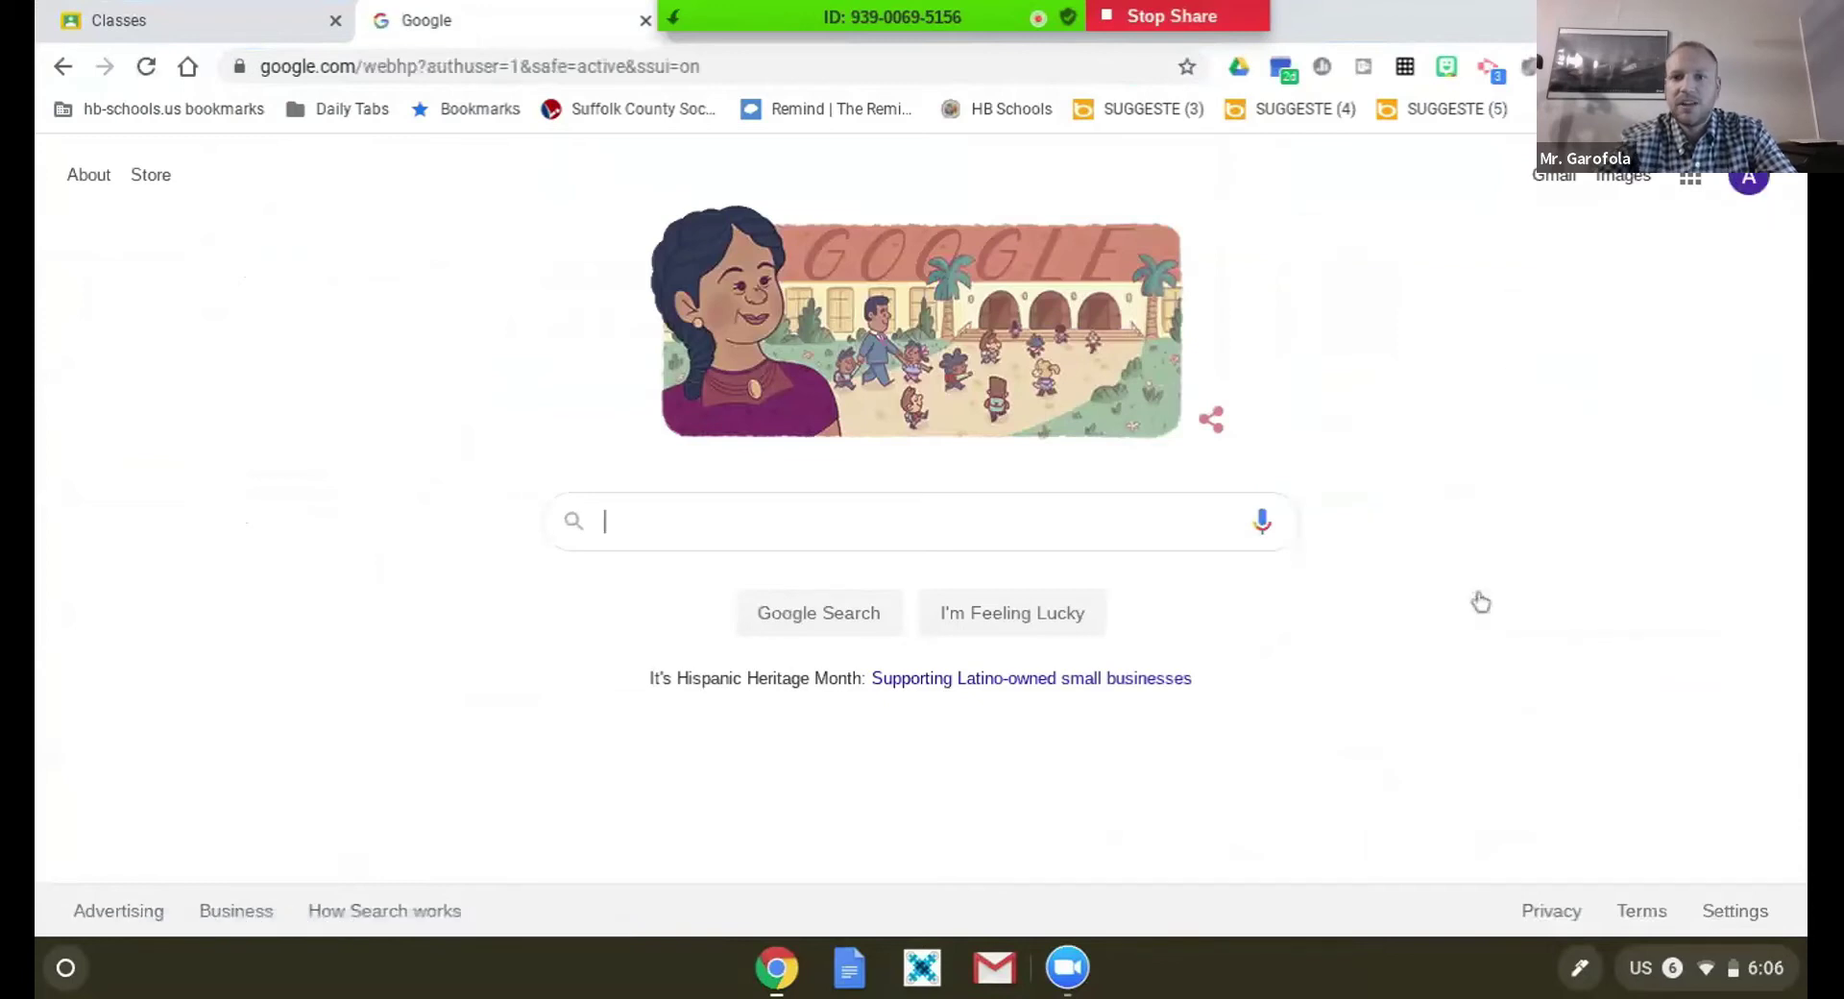
left_click(1691, 182)
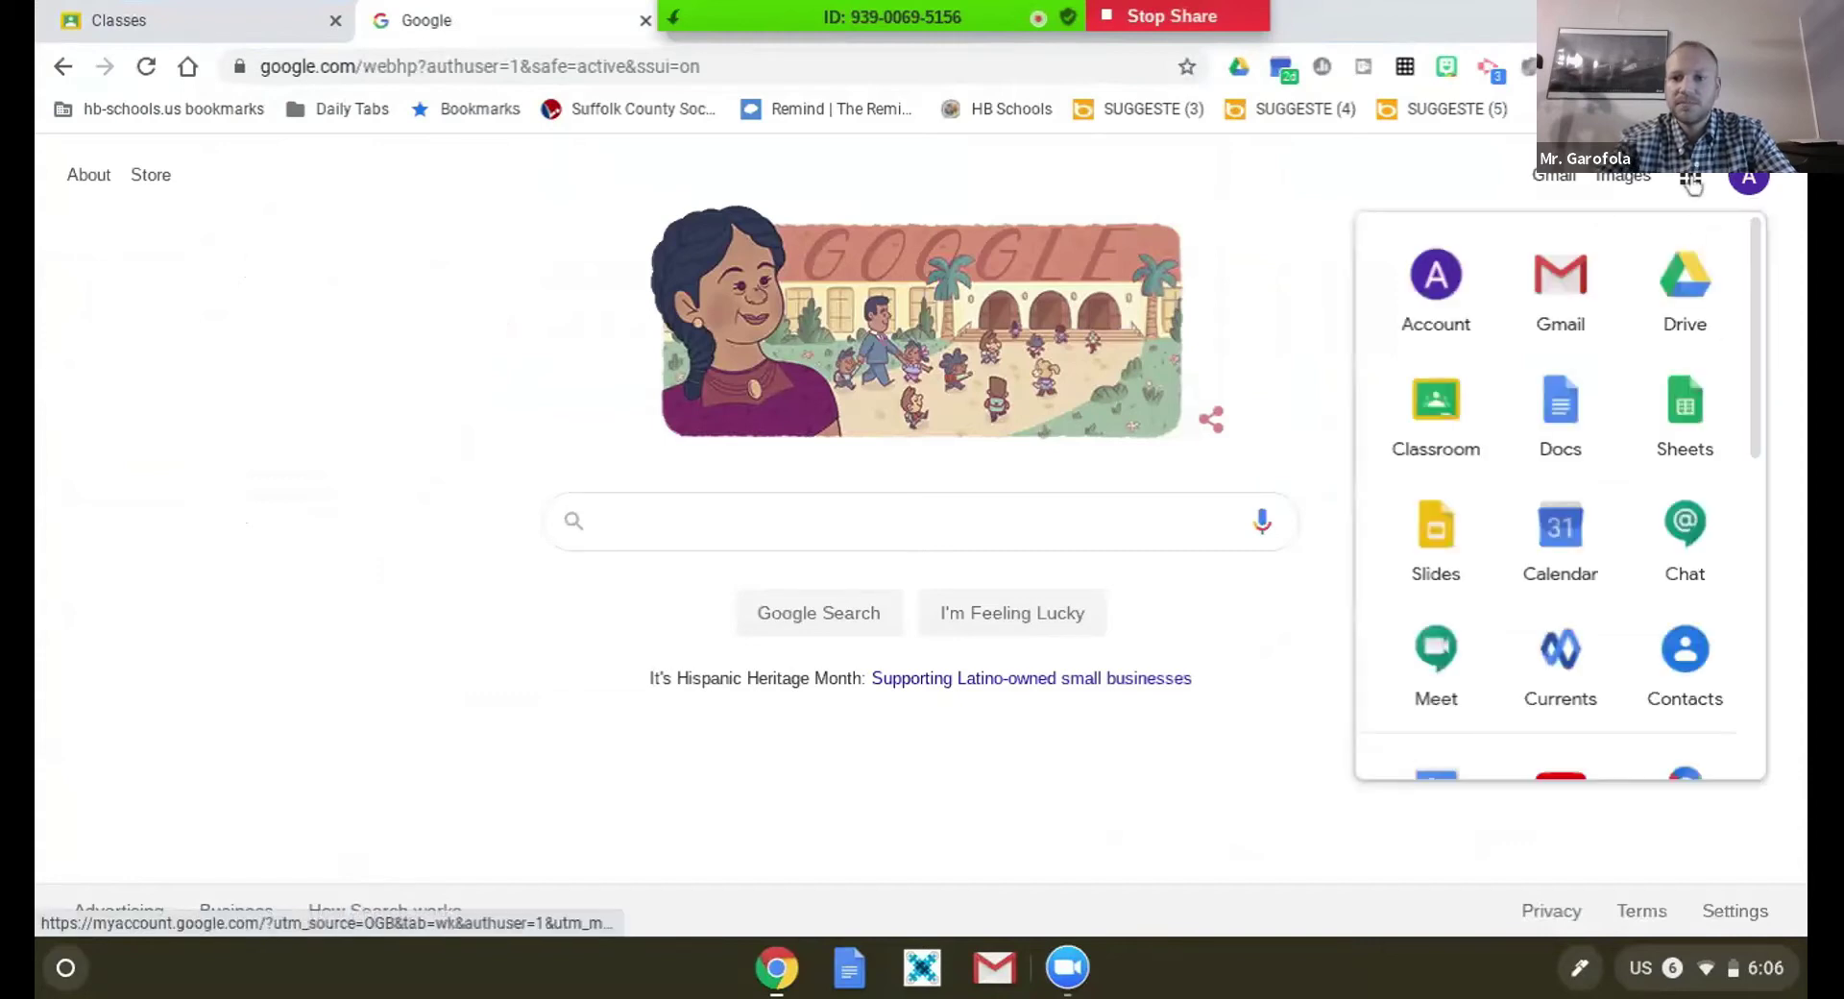
left_click(1441, 408)
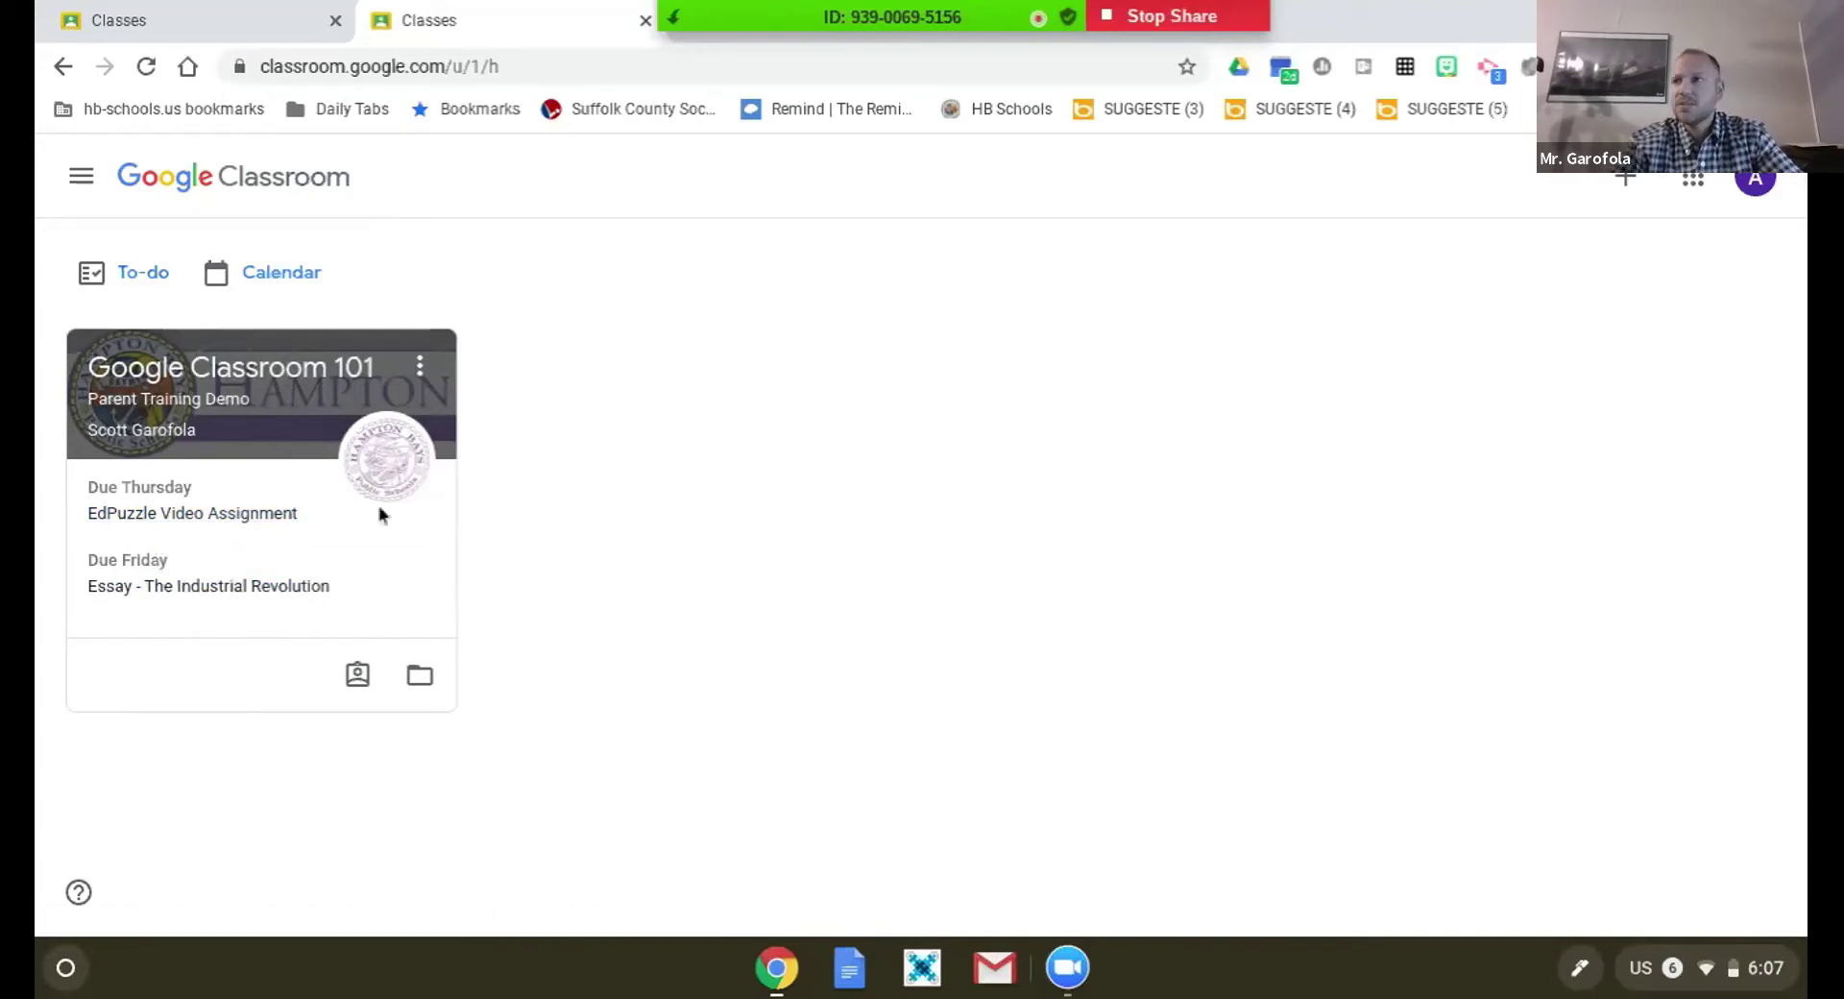
- Open the Google Classroom 101 class and review the assignment posts and announcements in its stream
left_click(200, 386)
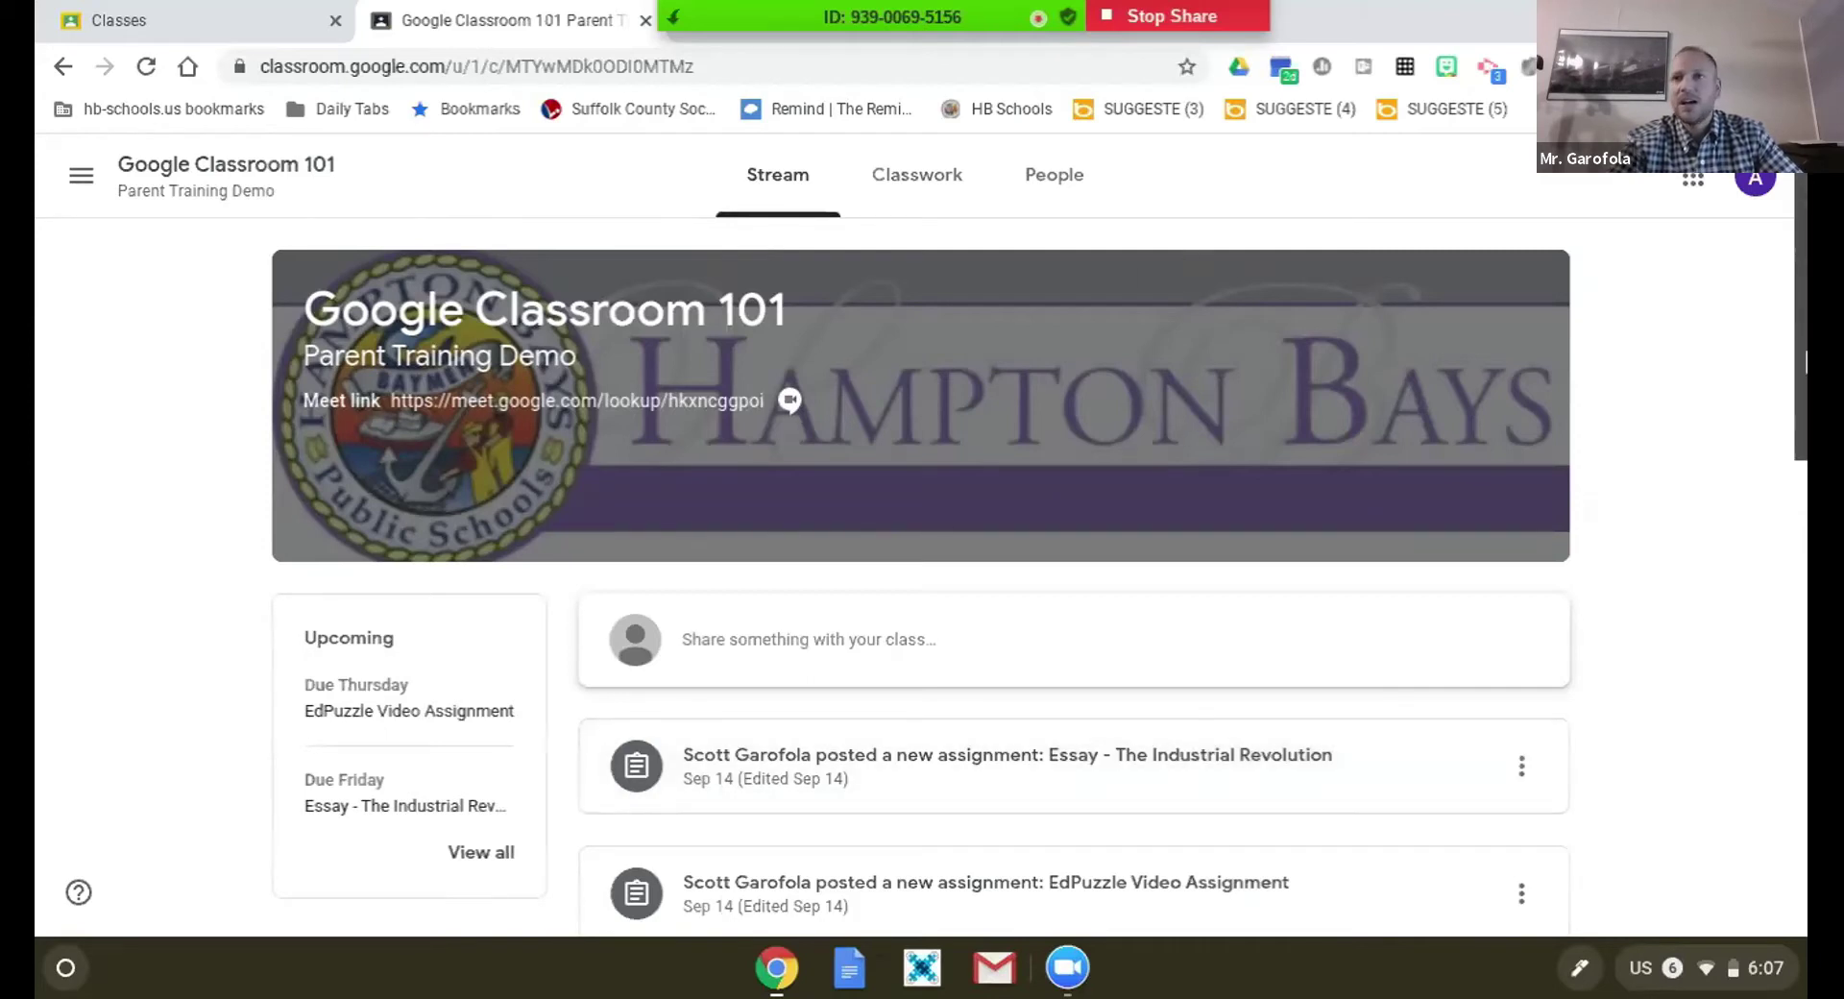
left_click_drag(1804, 360, 1804, 874)
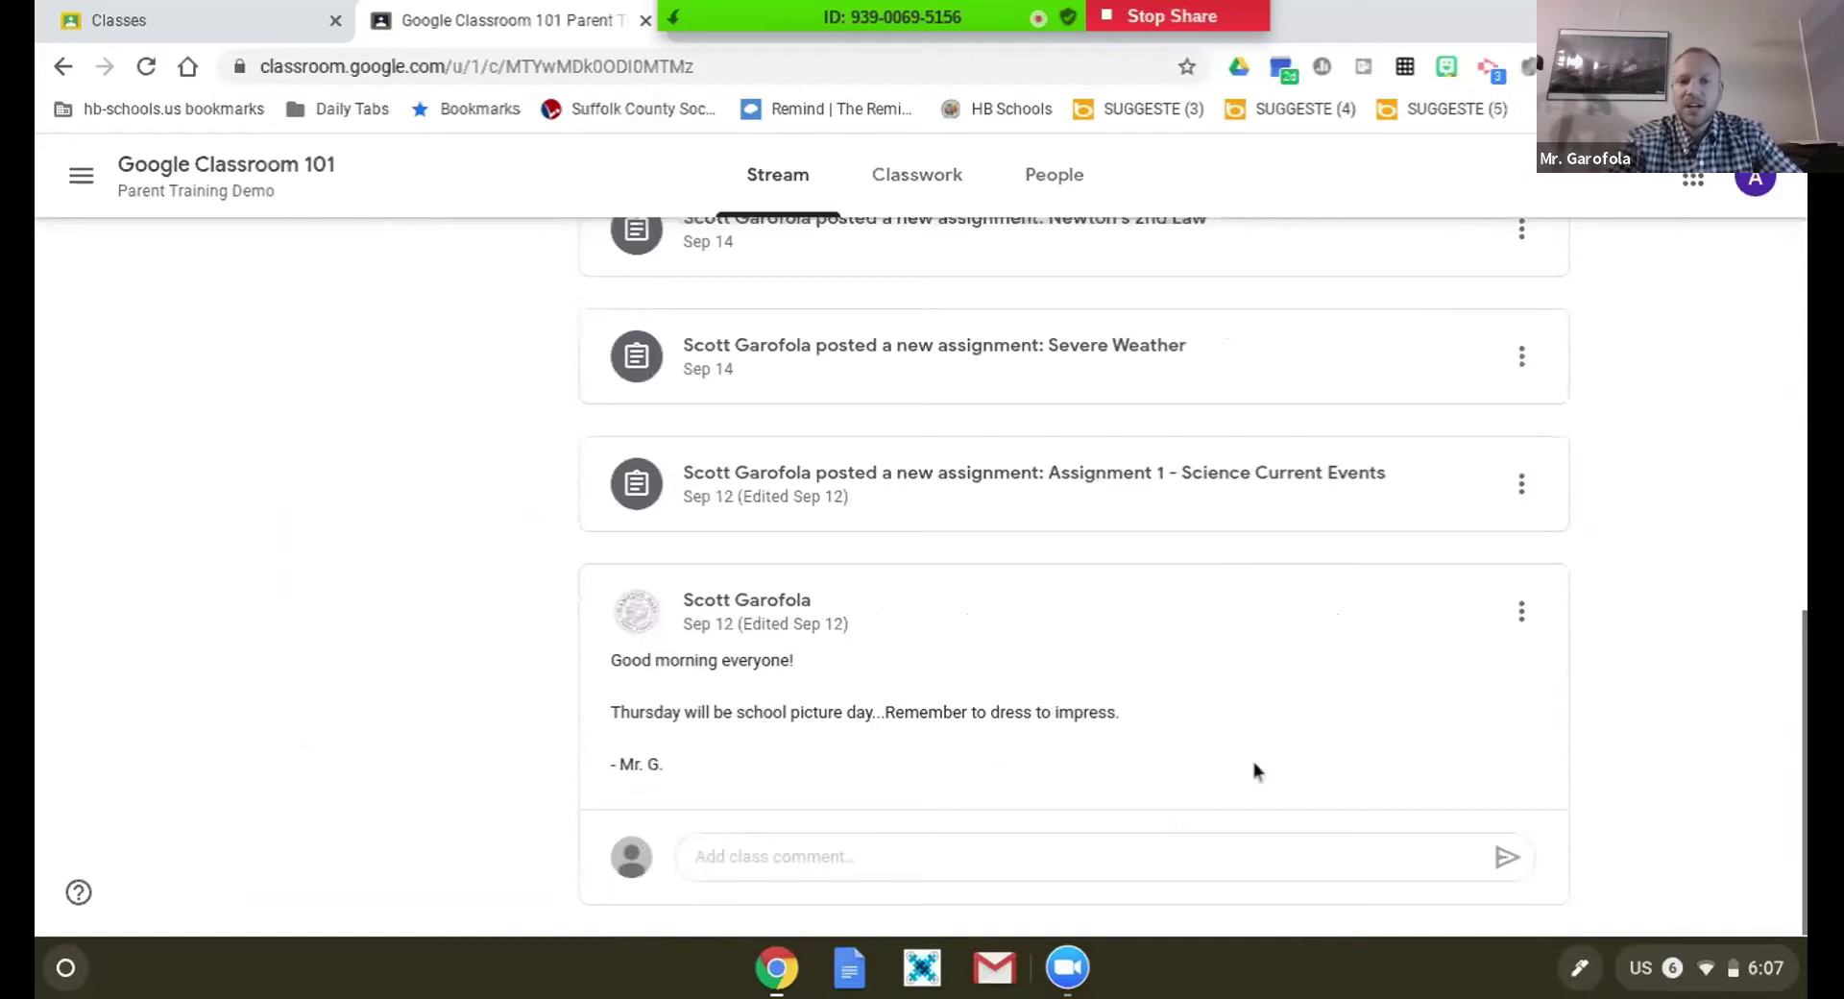
scroll(1805, 780, "up", 1)
scroll(1804, 780, "up", 3)
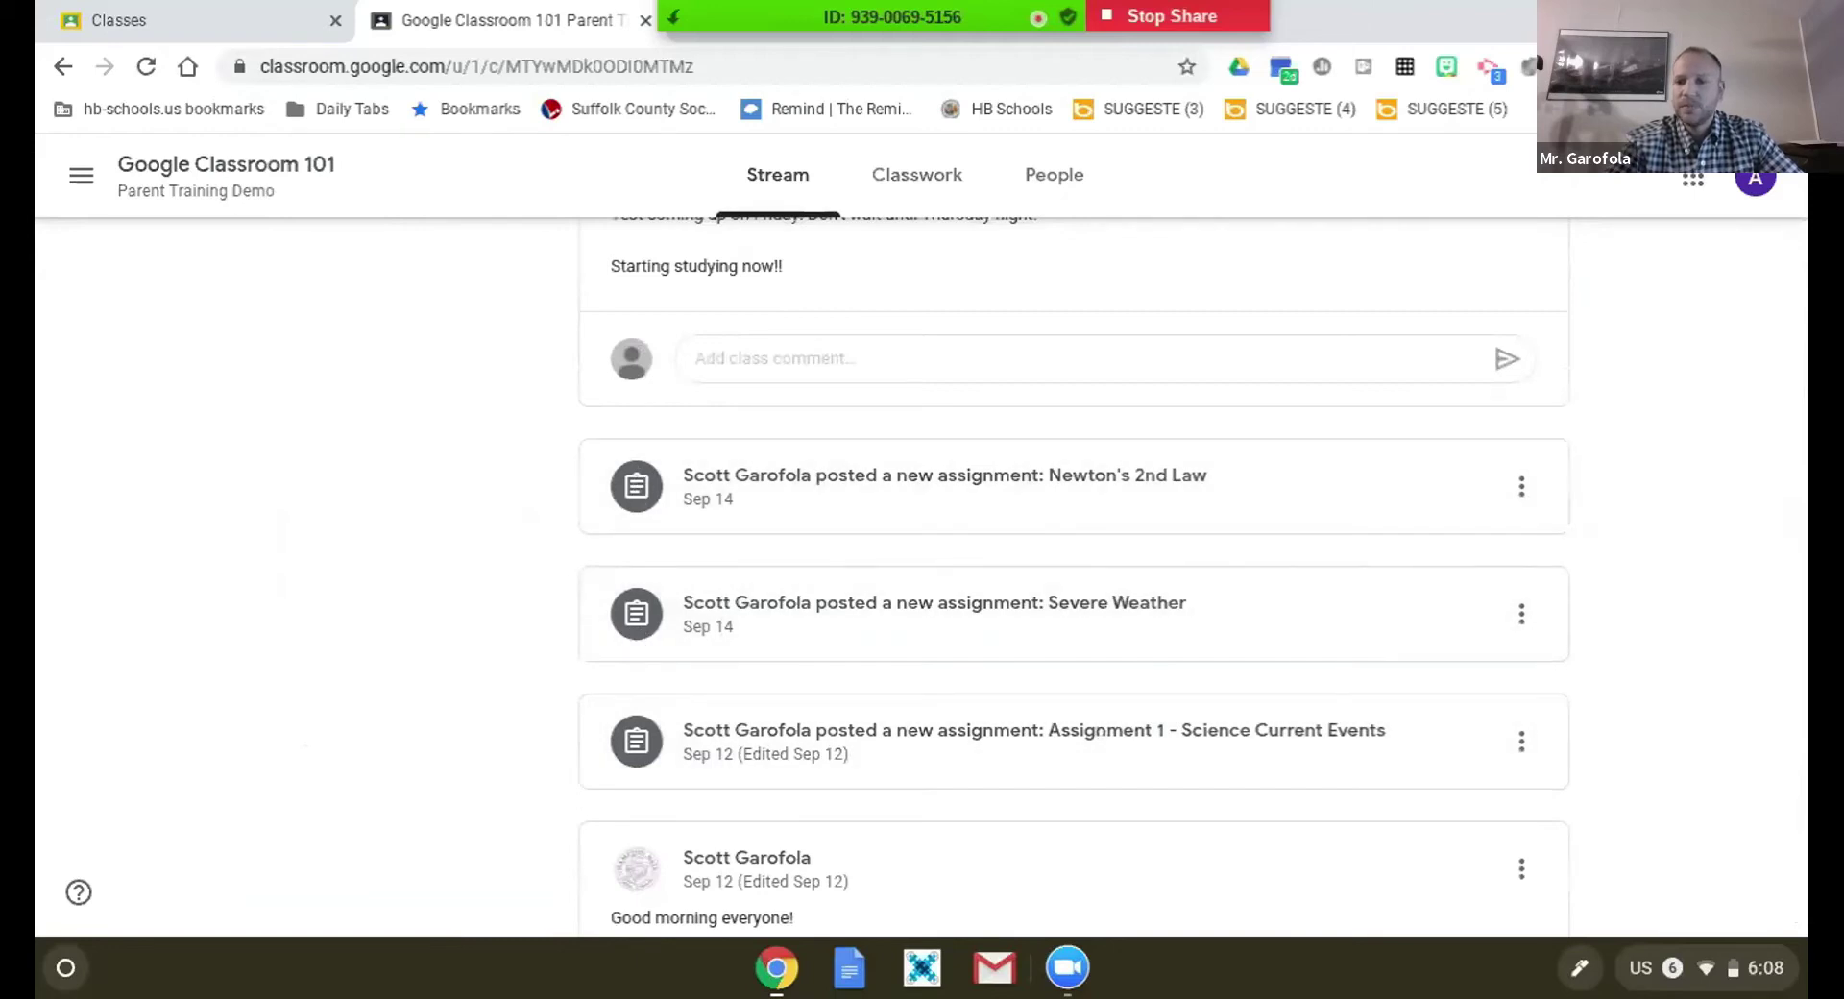
scroll(1804, 815, "up", 1)
left_click_drag(1804, 815, 1803, 502)
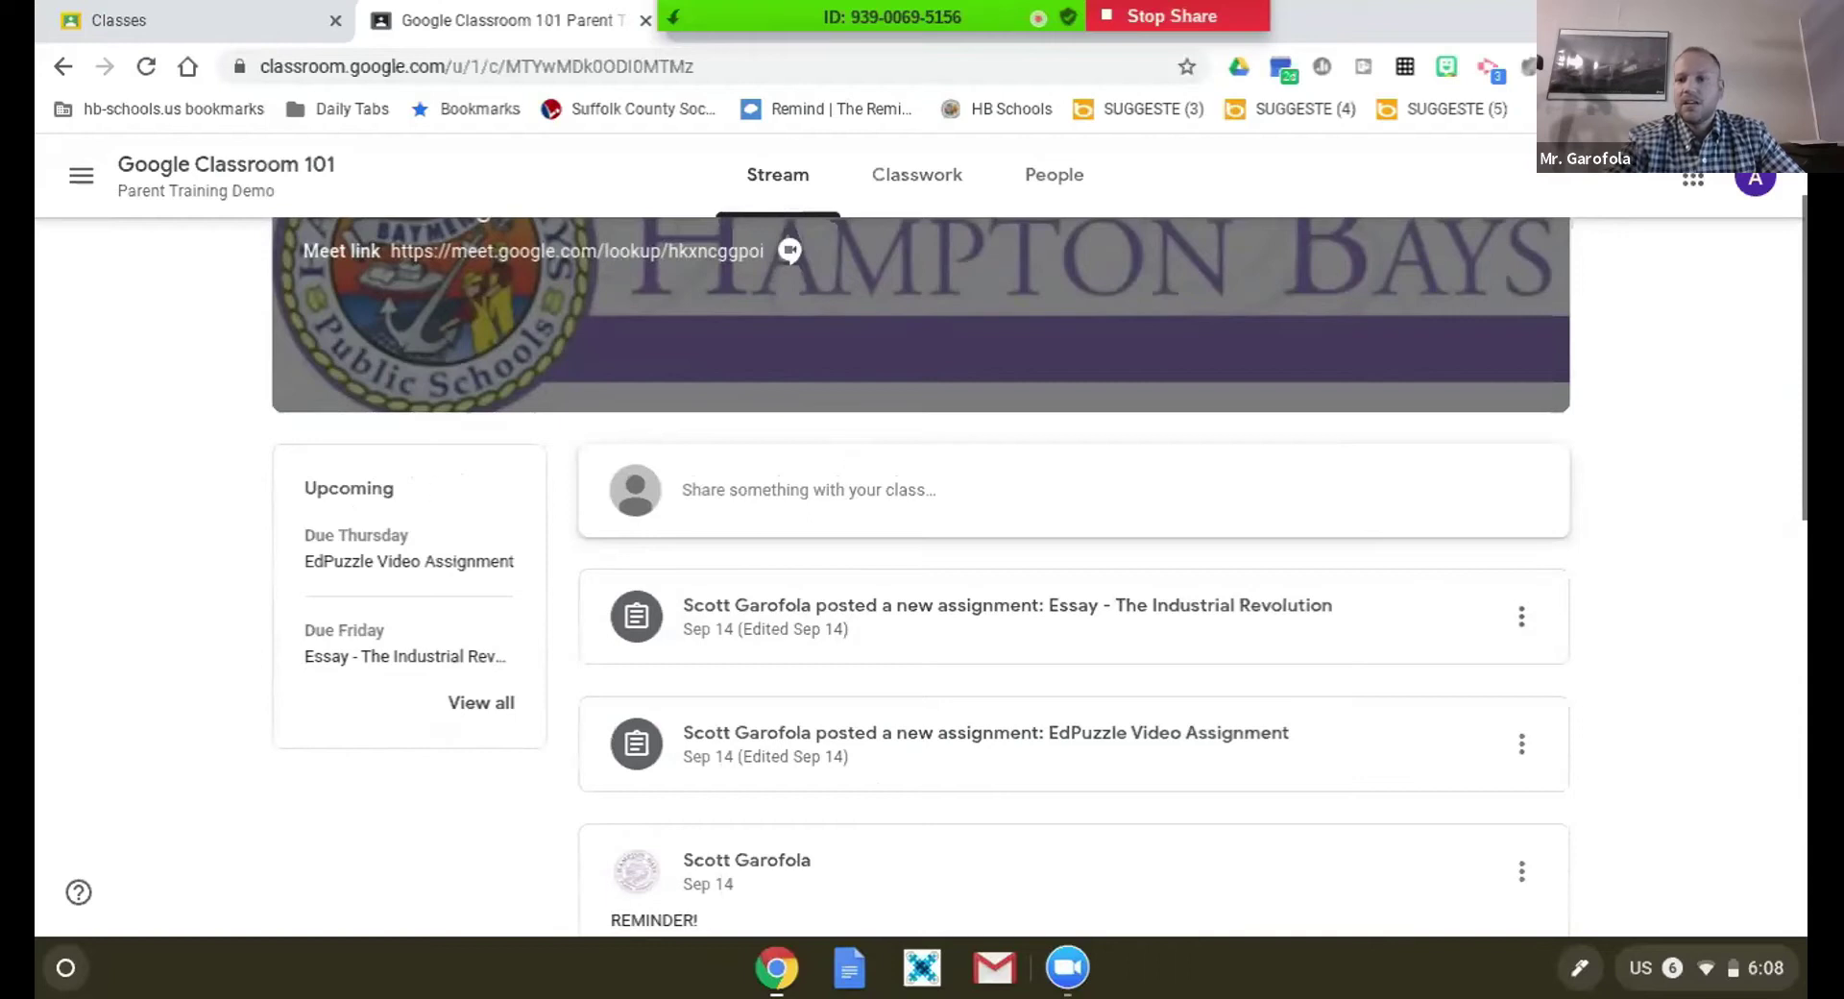
left_click_drag(1805, 423, 1805, 353)
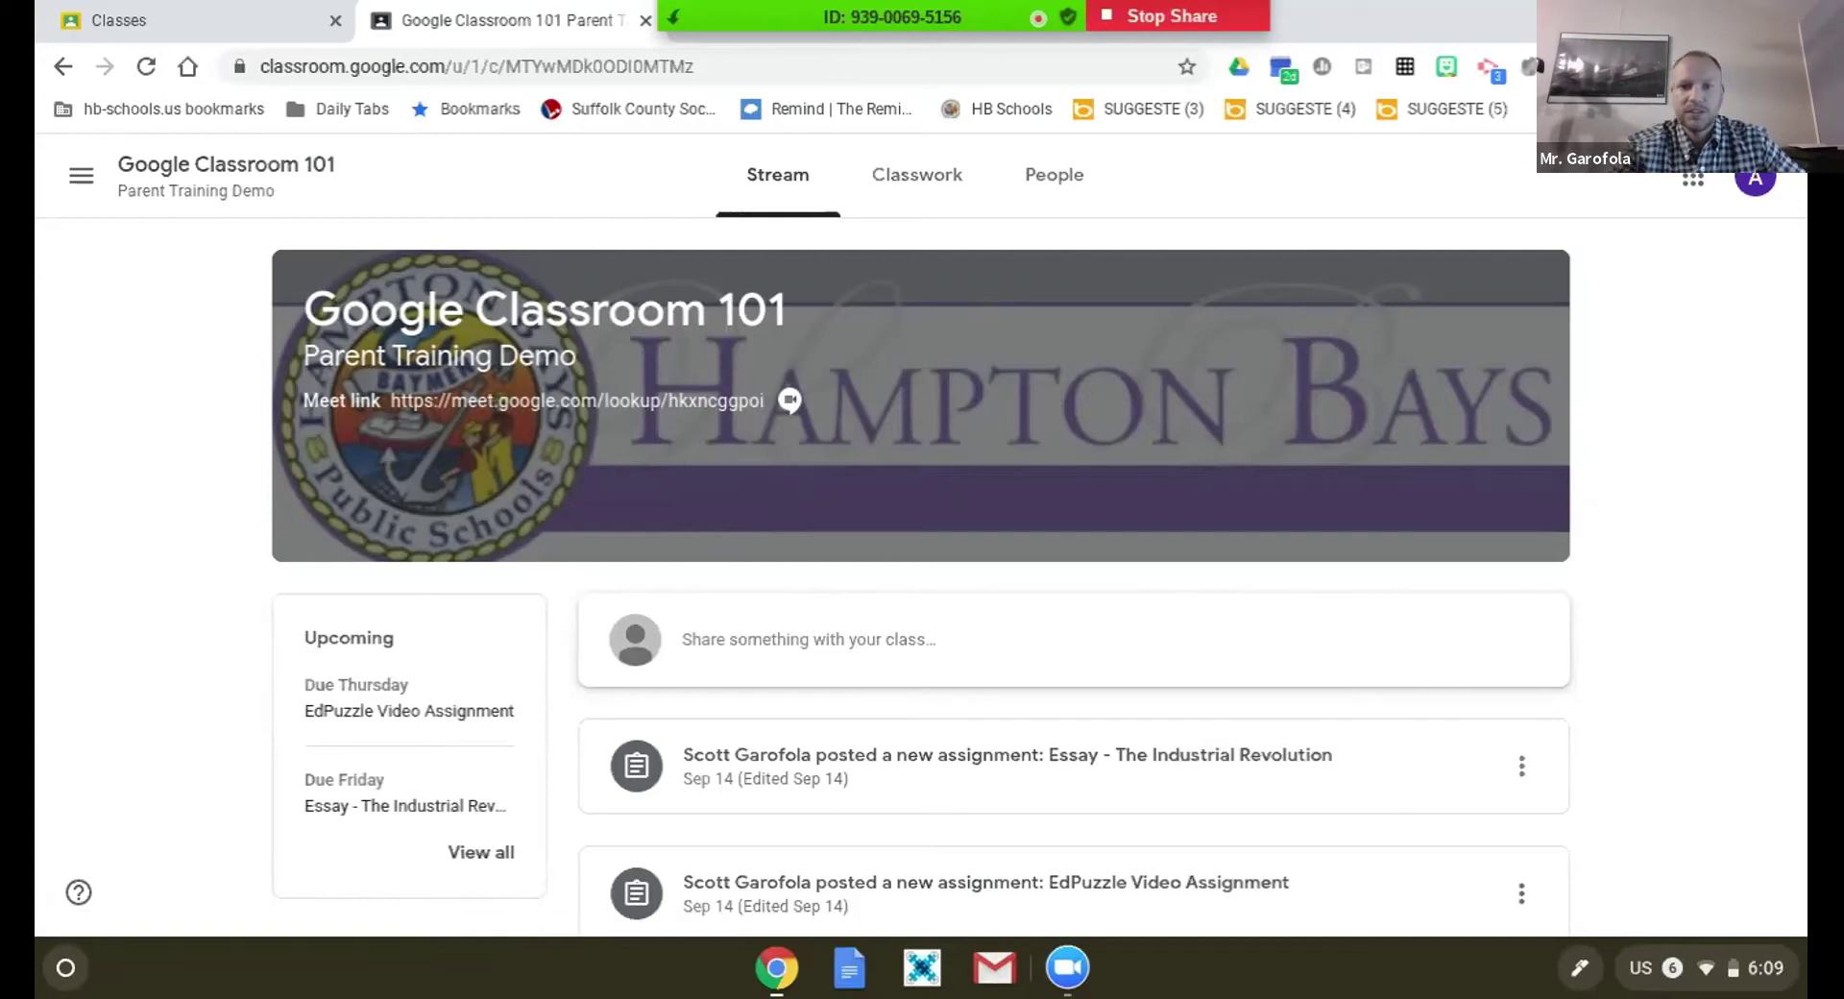
- Go to the class's Classwork, expand Assignment 1 - Science Current Events and open its attached Science Articles document
left_click(921, 200)
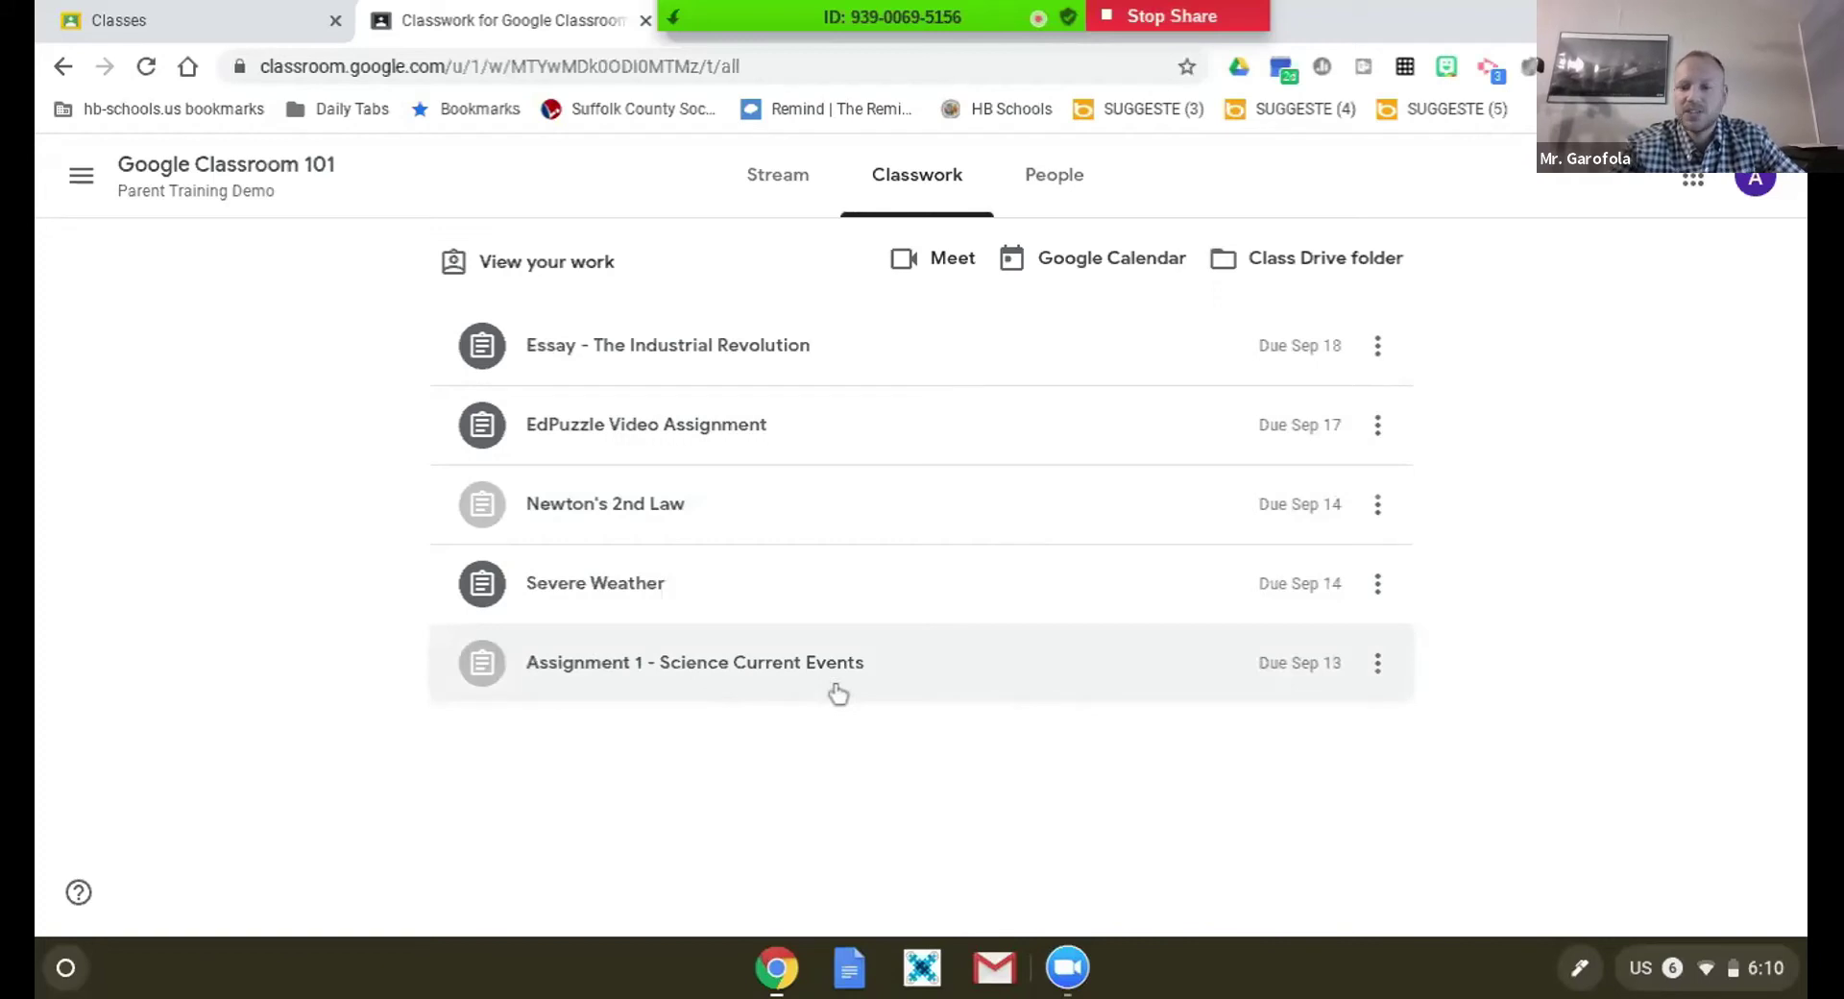
left_click(776, 681)
left_click_drag(1806, 615, 1805, 822)
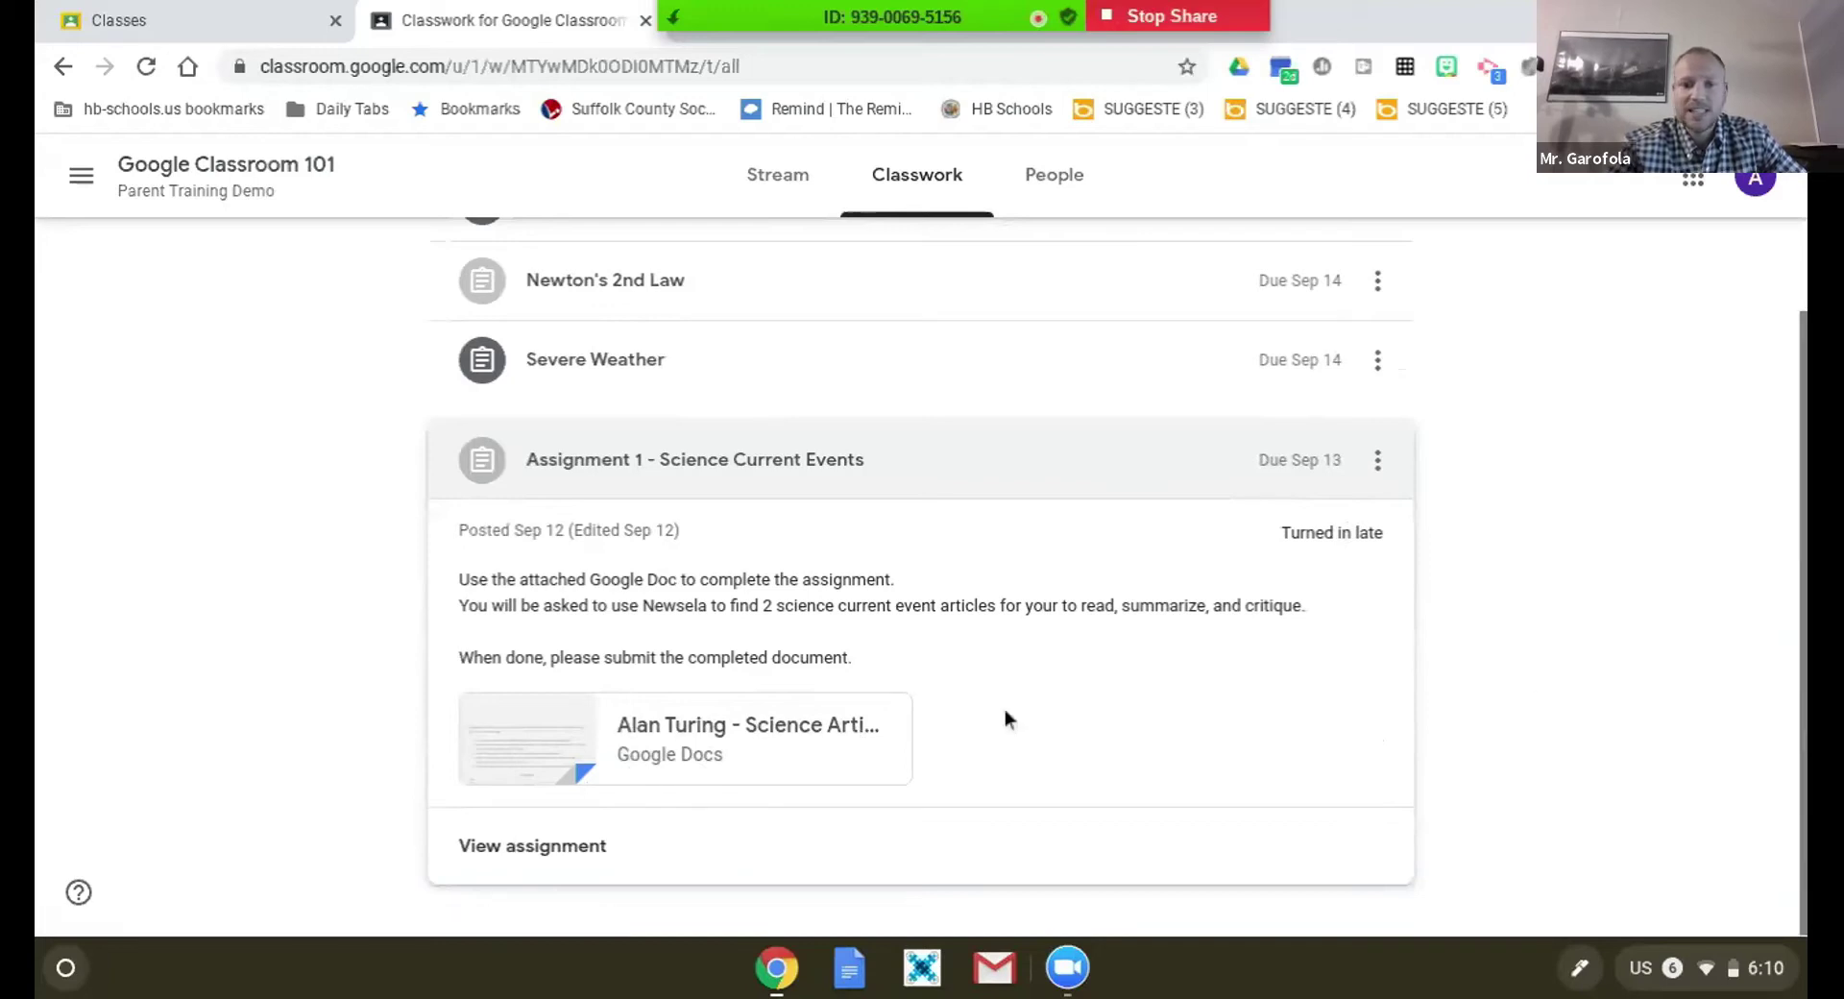
left_click(754, 722)
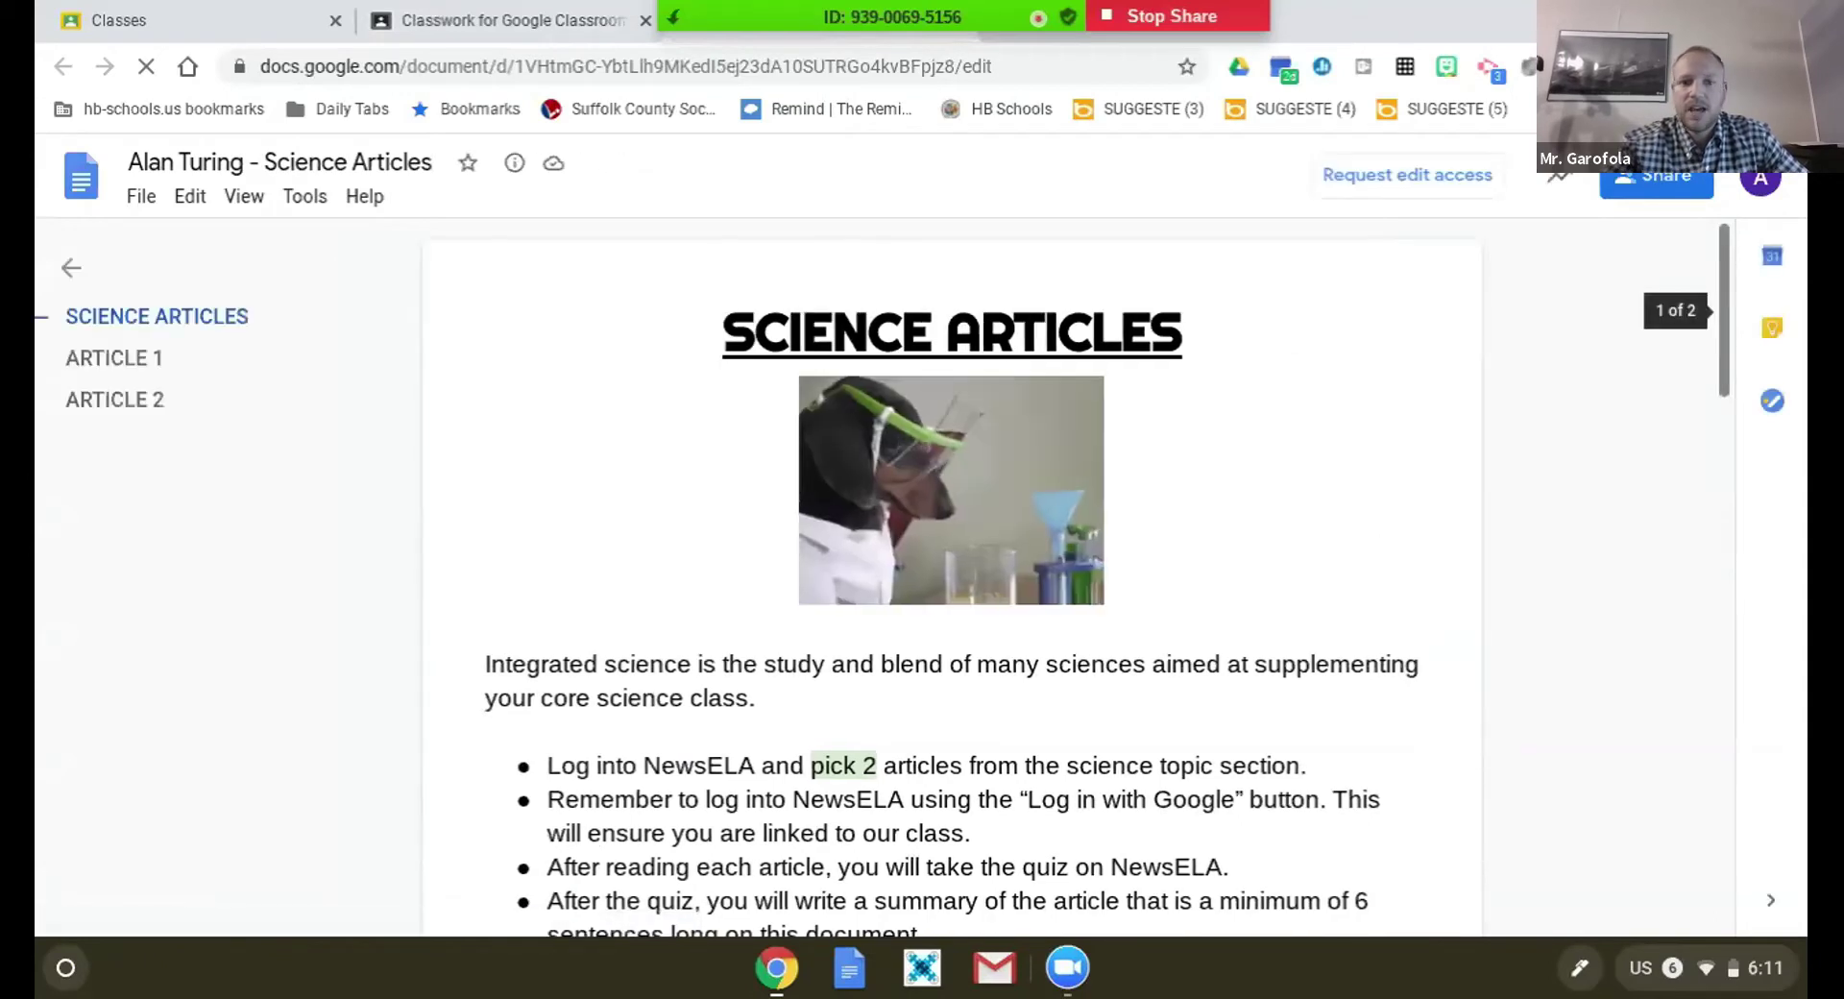
- Examine the Science Articles document's instructions and the Article 1 and Article 2 answer sections
left_click_drag(1726, 278, 1799, 632)
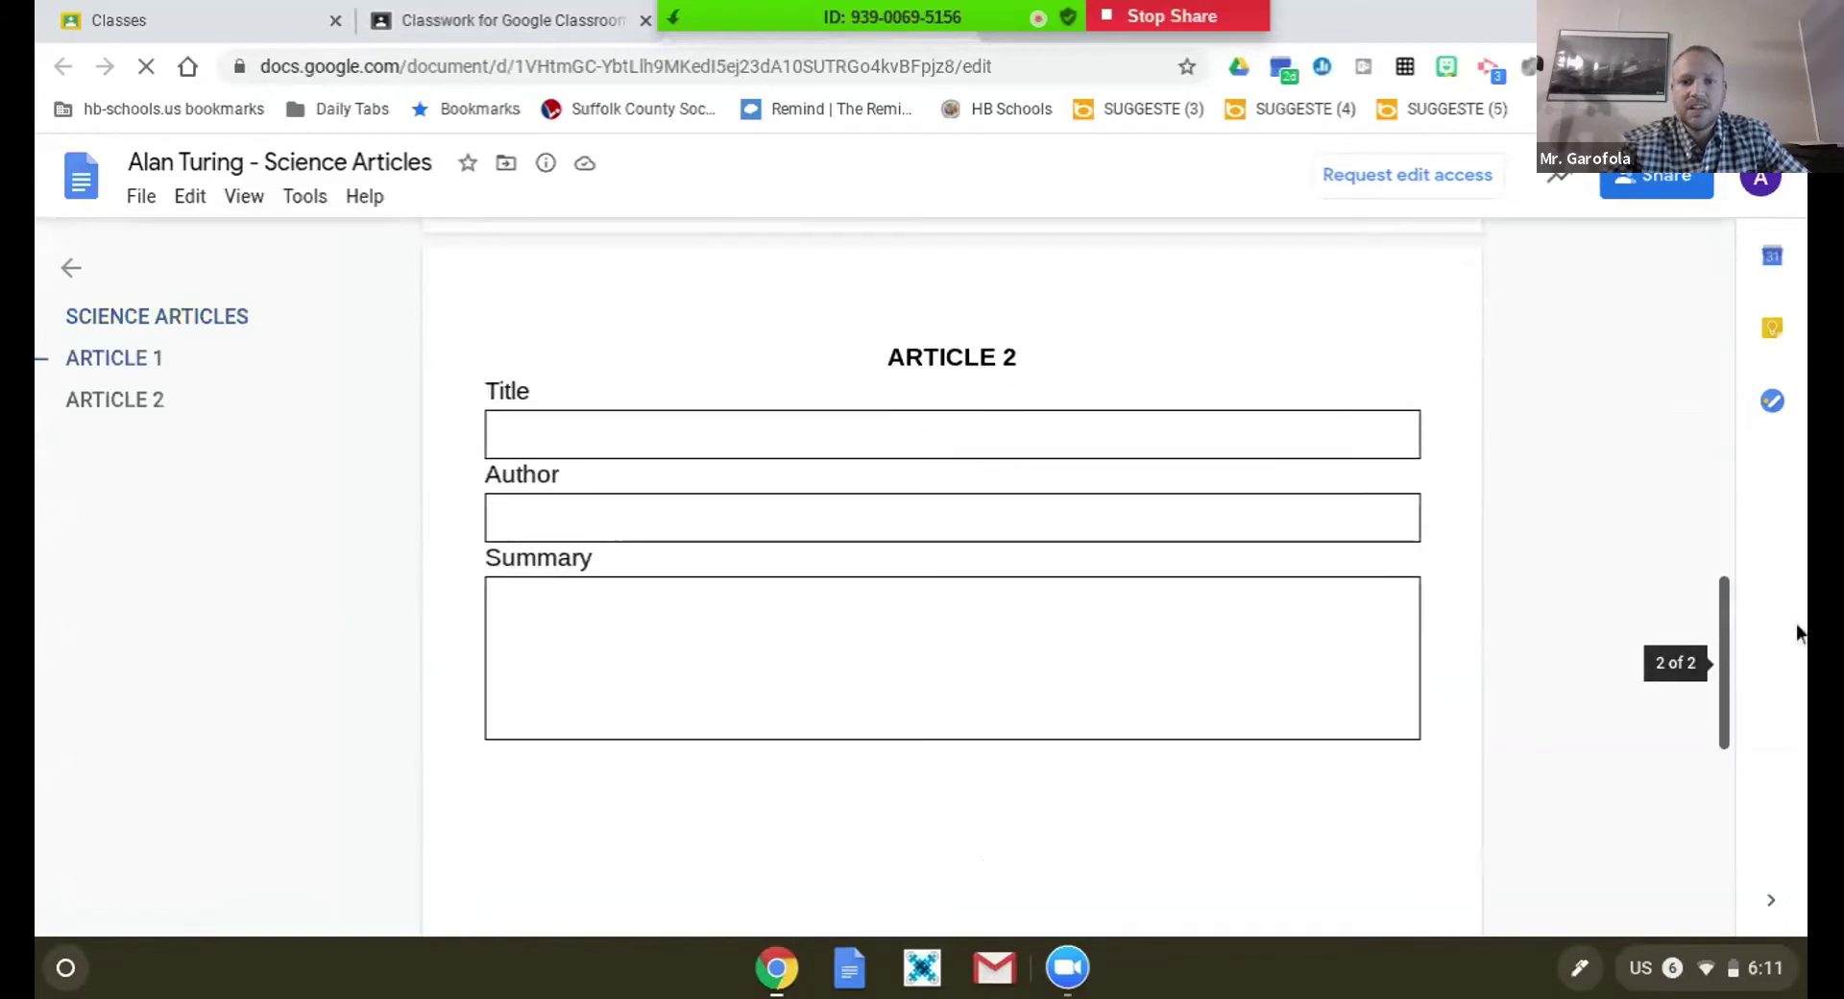
scroll(1799, 631, "up", 10)
scroll(1706, 294, "down", 2)
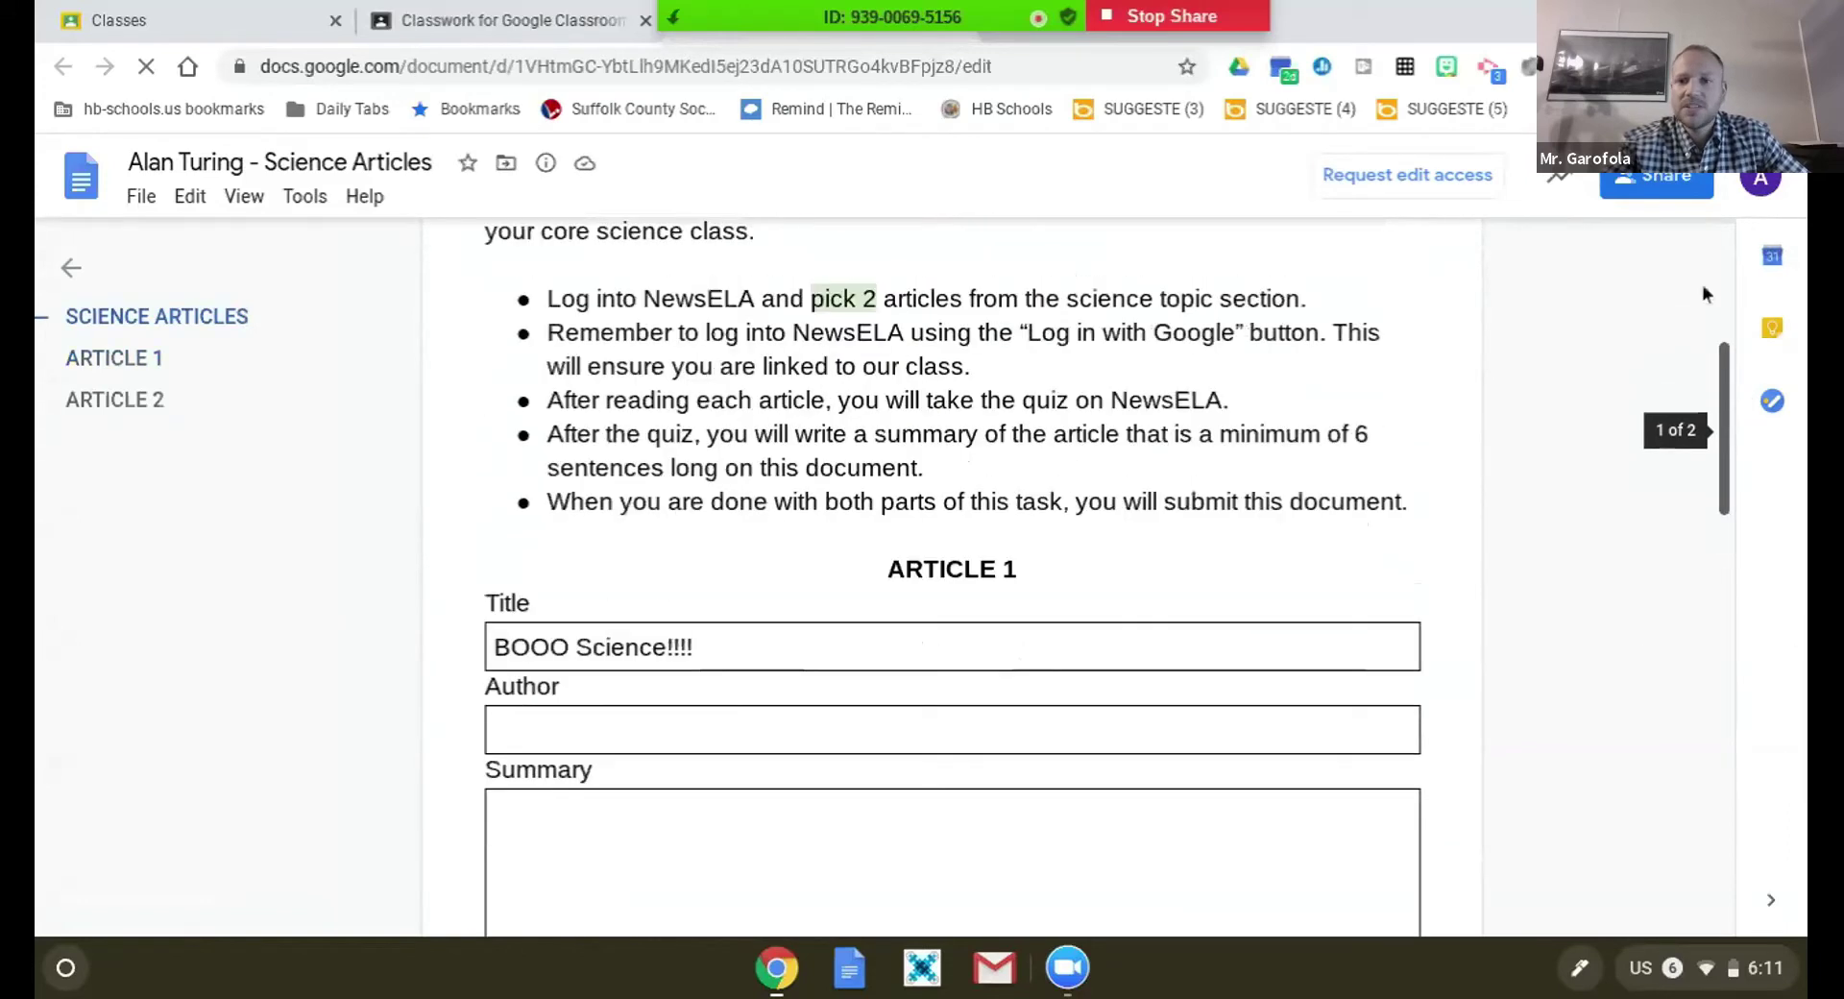
scroll(1703, 287, "up", 5)
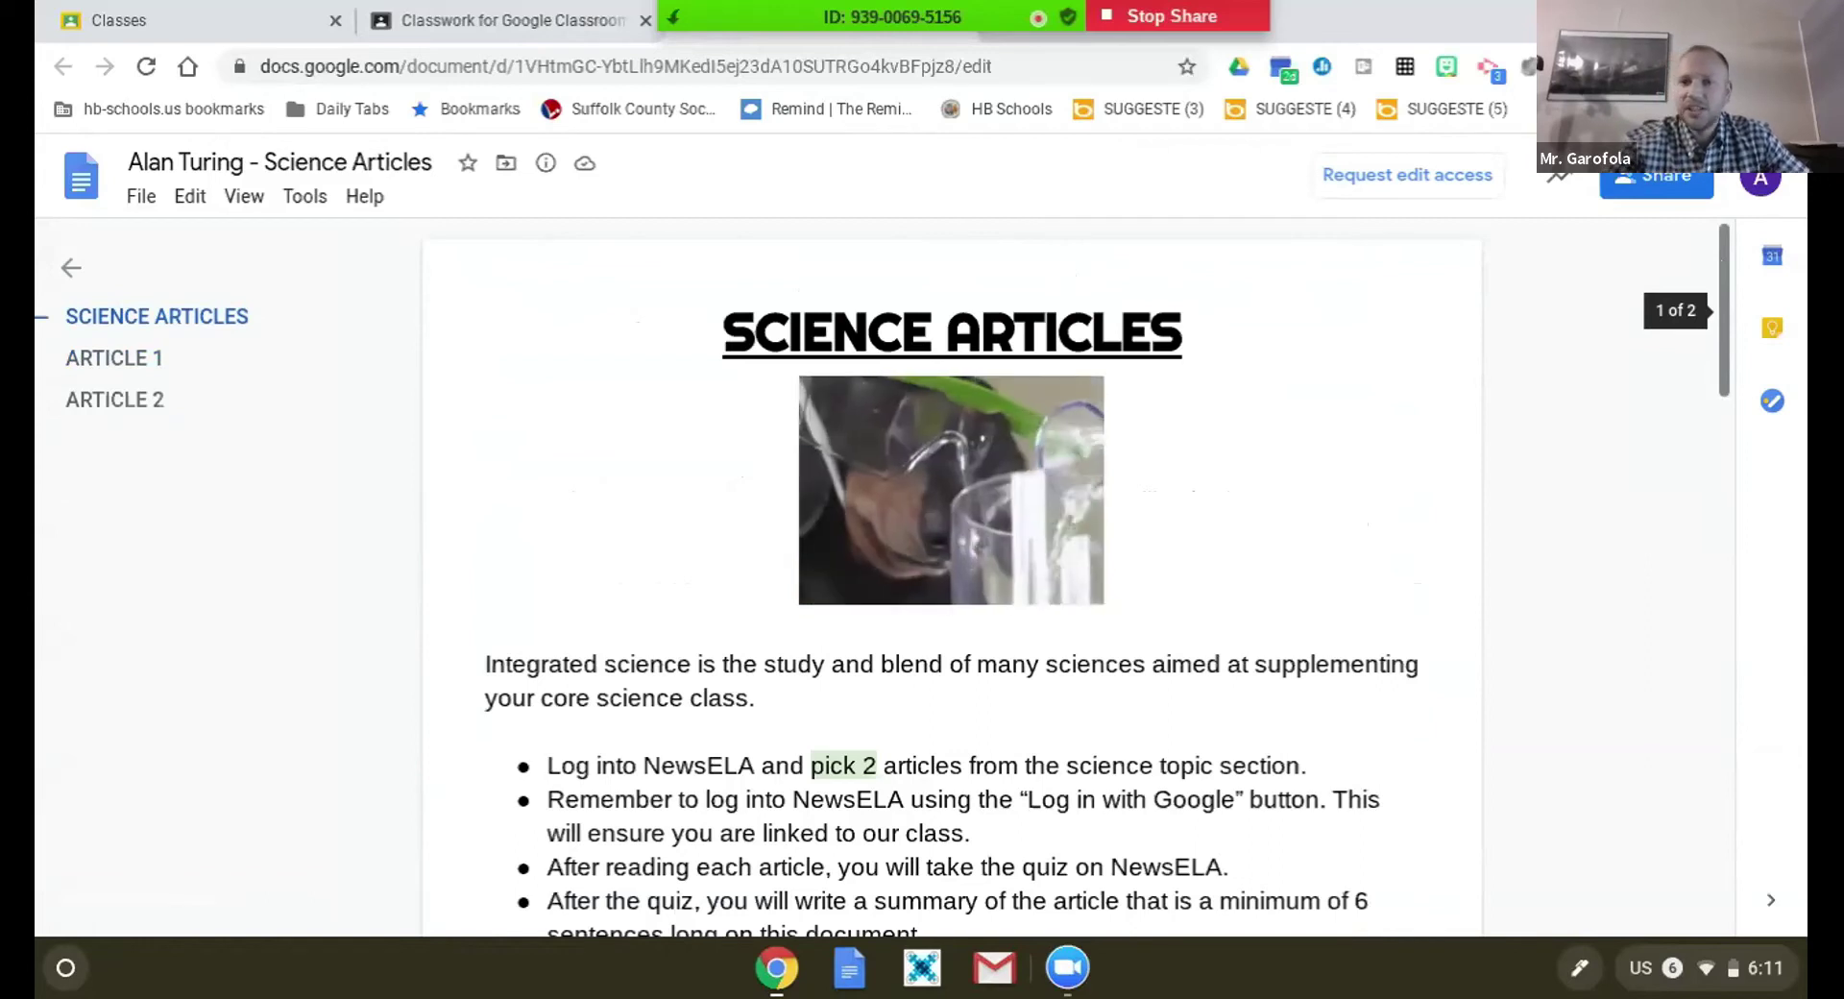
scroll(1723, 269, "down", 1)
left_click_drag(1723, 269, 1723, 463)
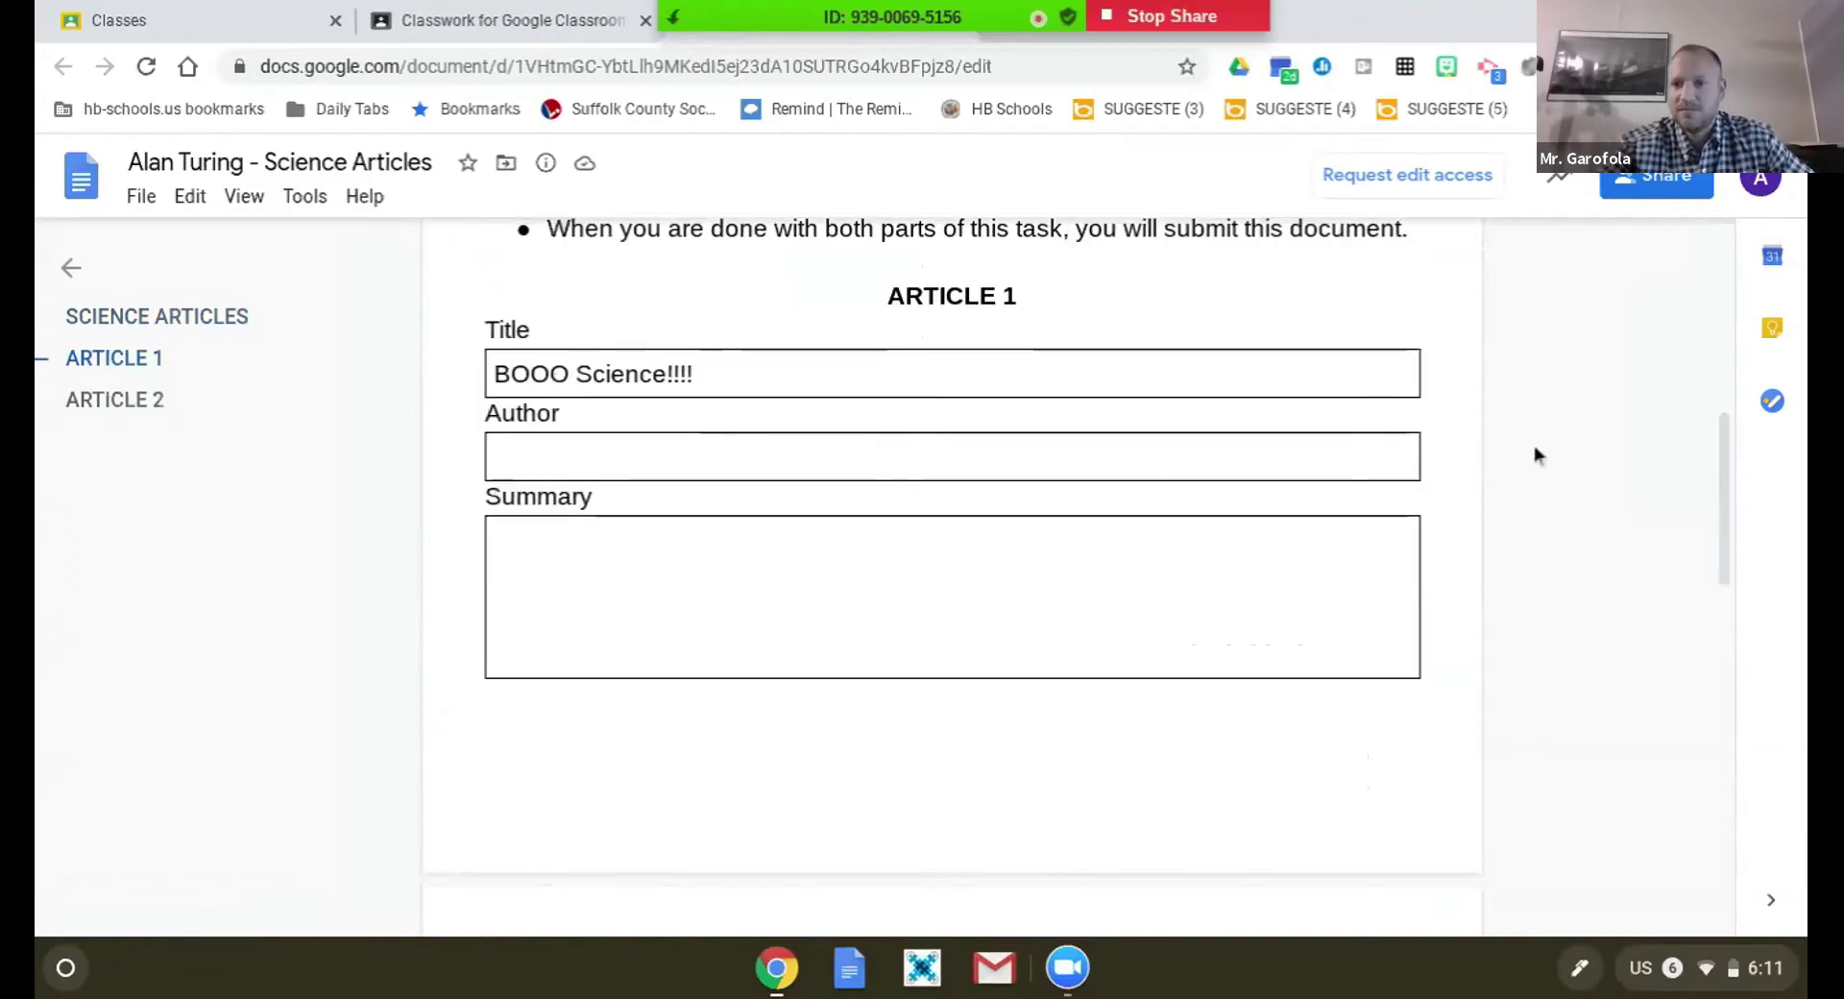
left_click_drag(1721, 461, 1700, 256)
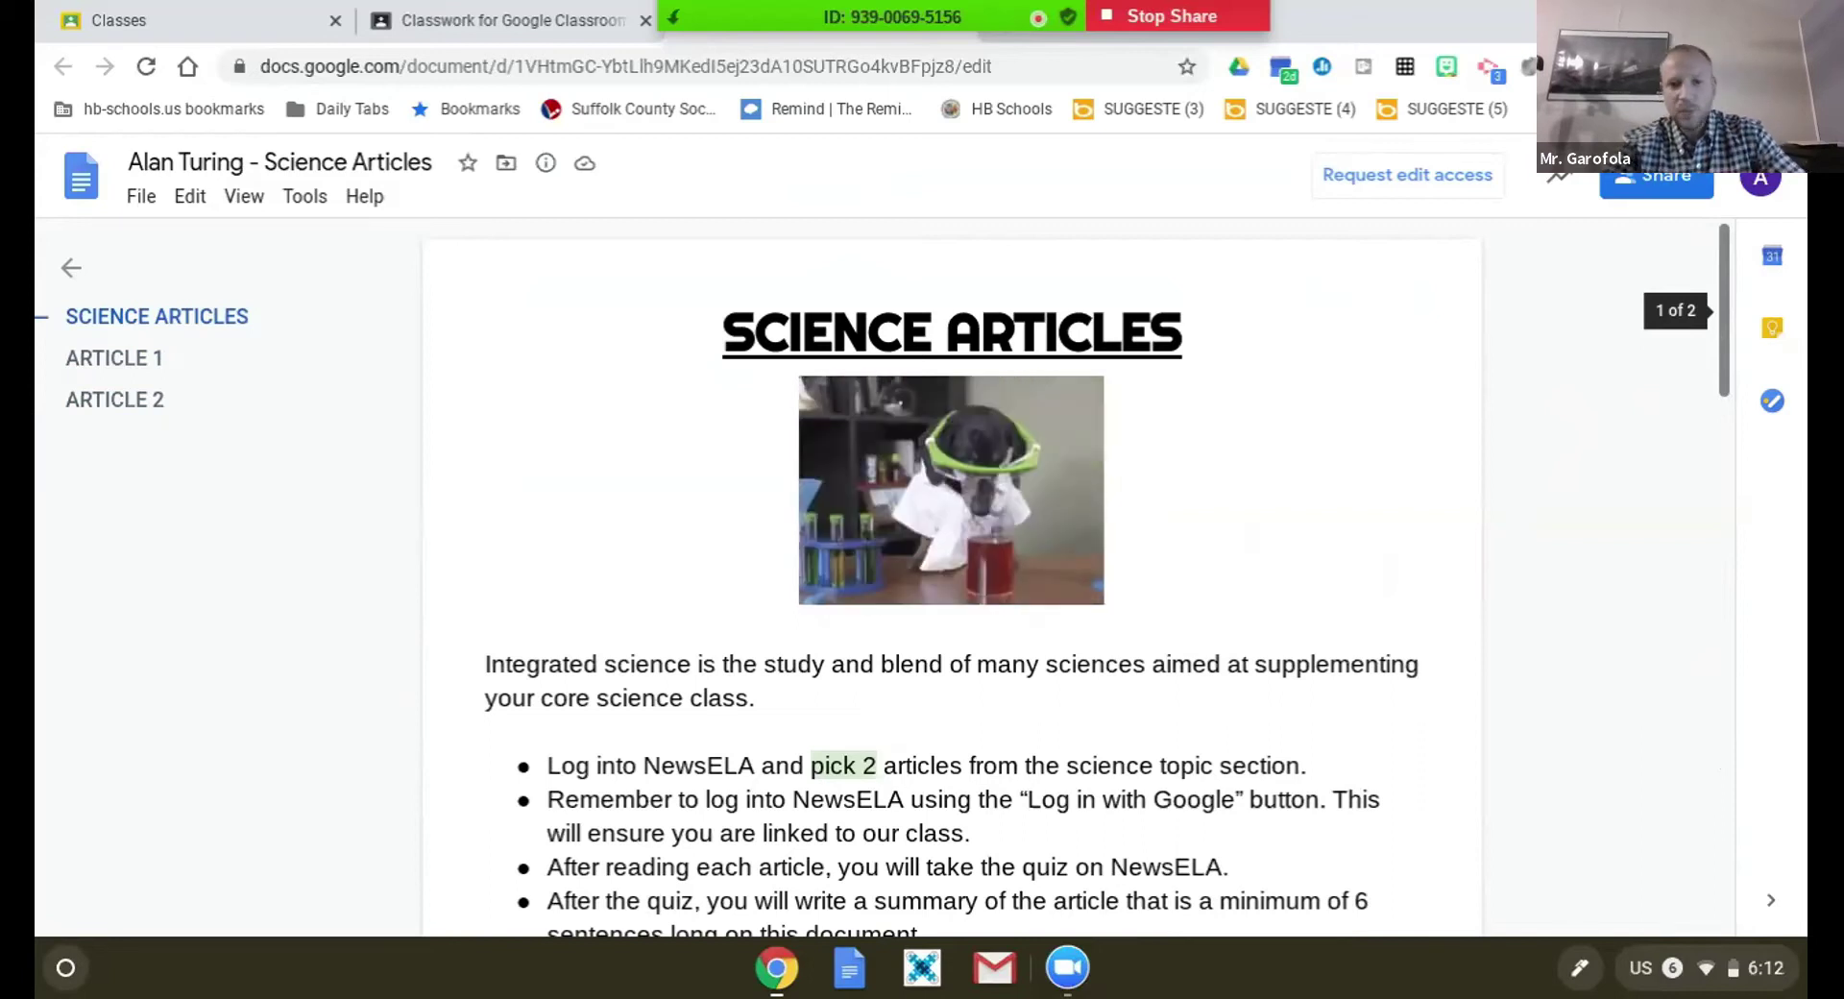
mouse_move(1721, 340)
left_mouse_down()
mouse_move(1700, 696)
mouse_move(1702, 321)
left_mouse_up()
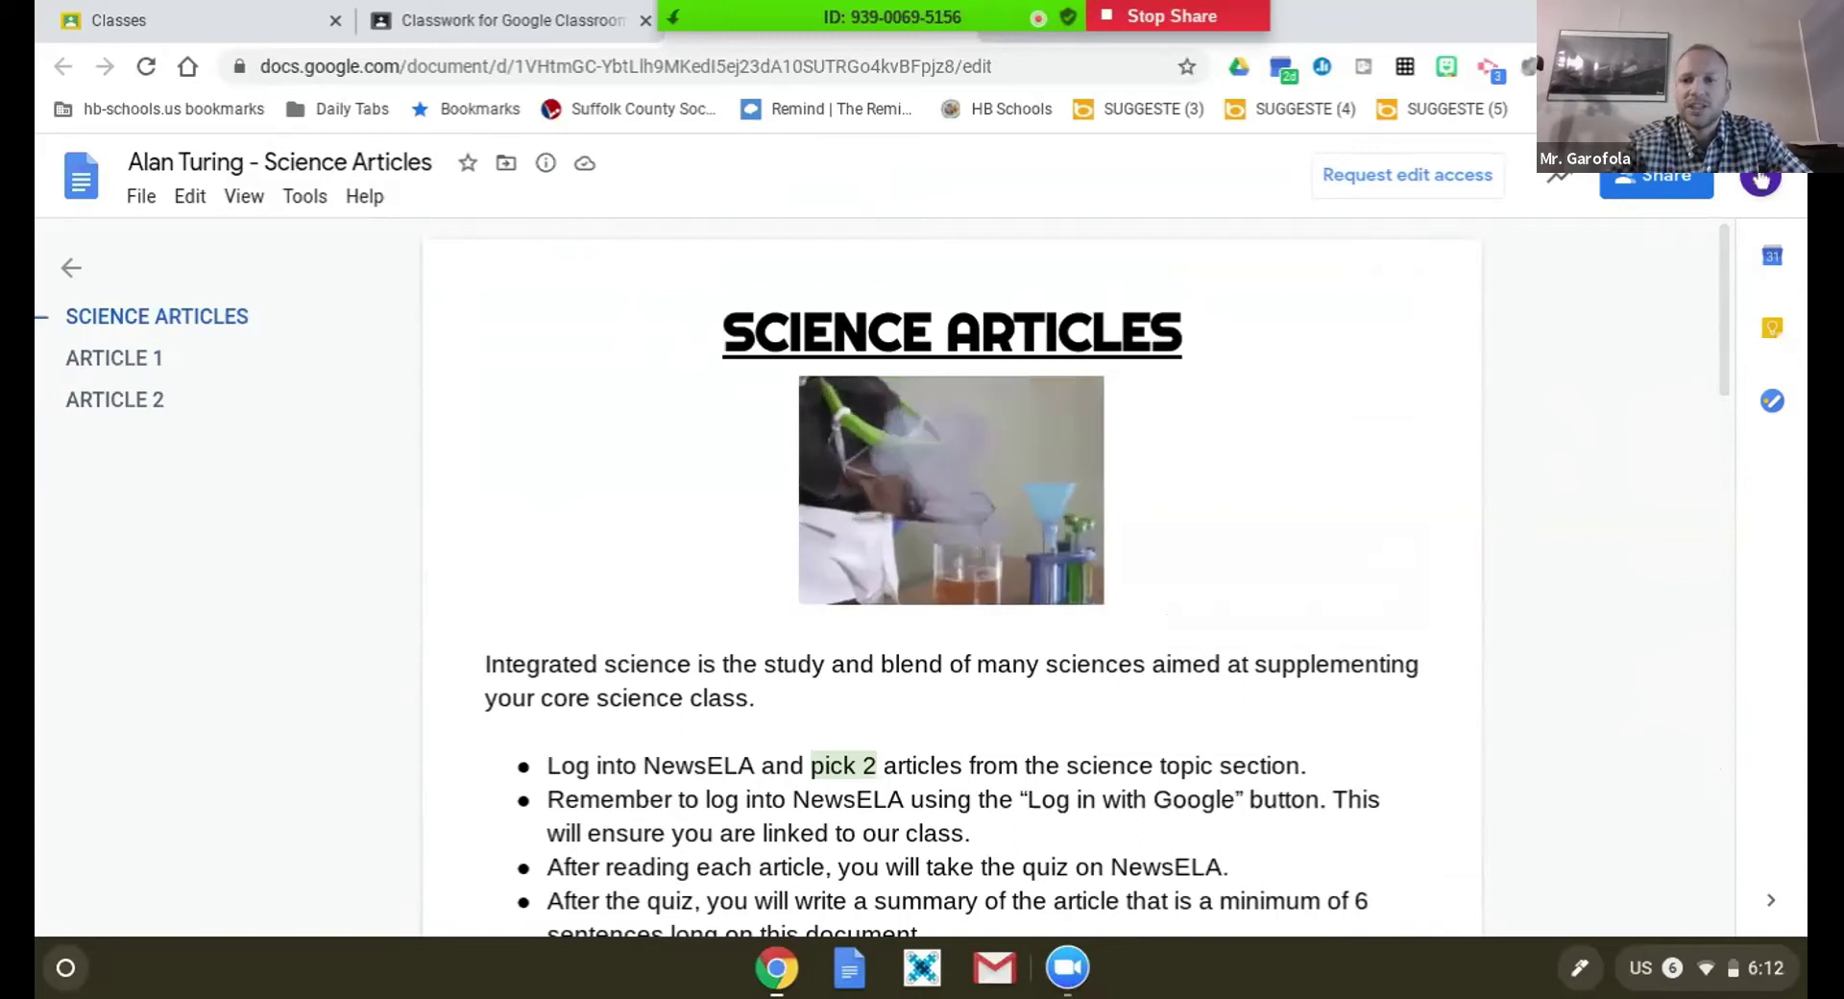
left_click_drag(1719, 285, 1663, 245)
- Return to the Classwork page and collapse the Assignment 1 - Science Current Events details
key("alt+Left")
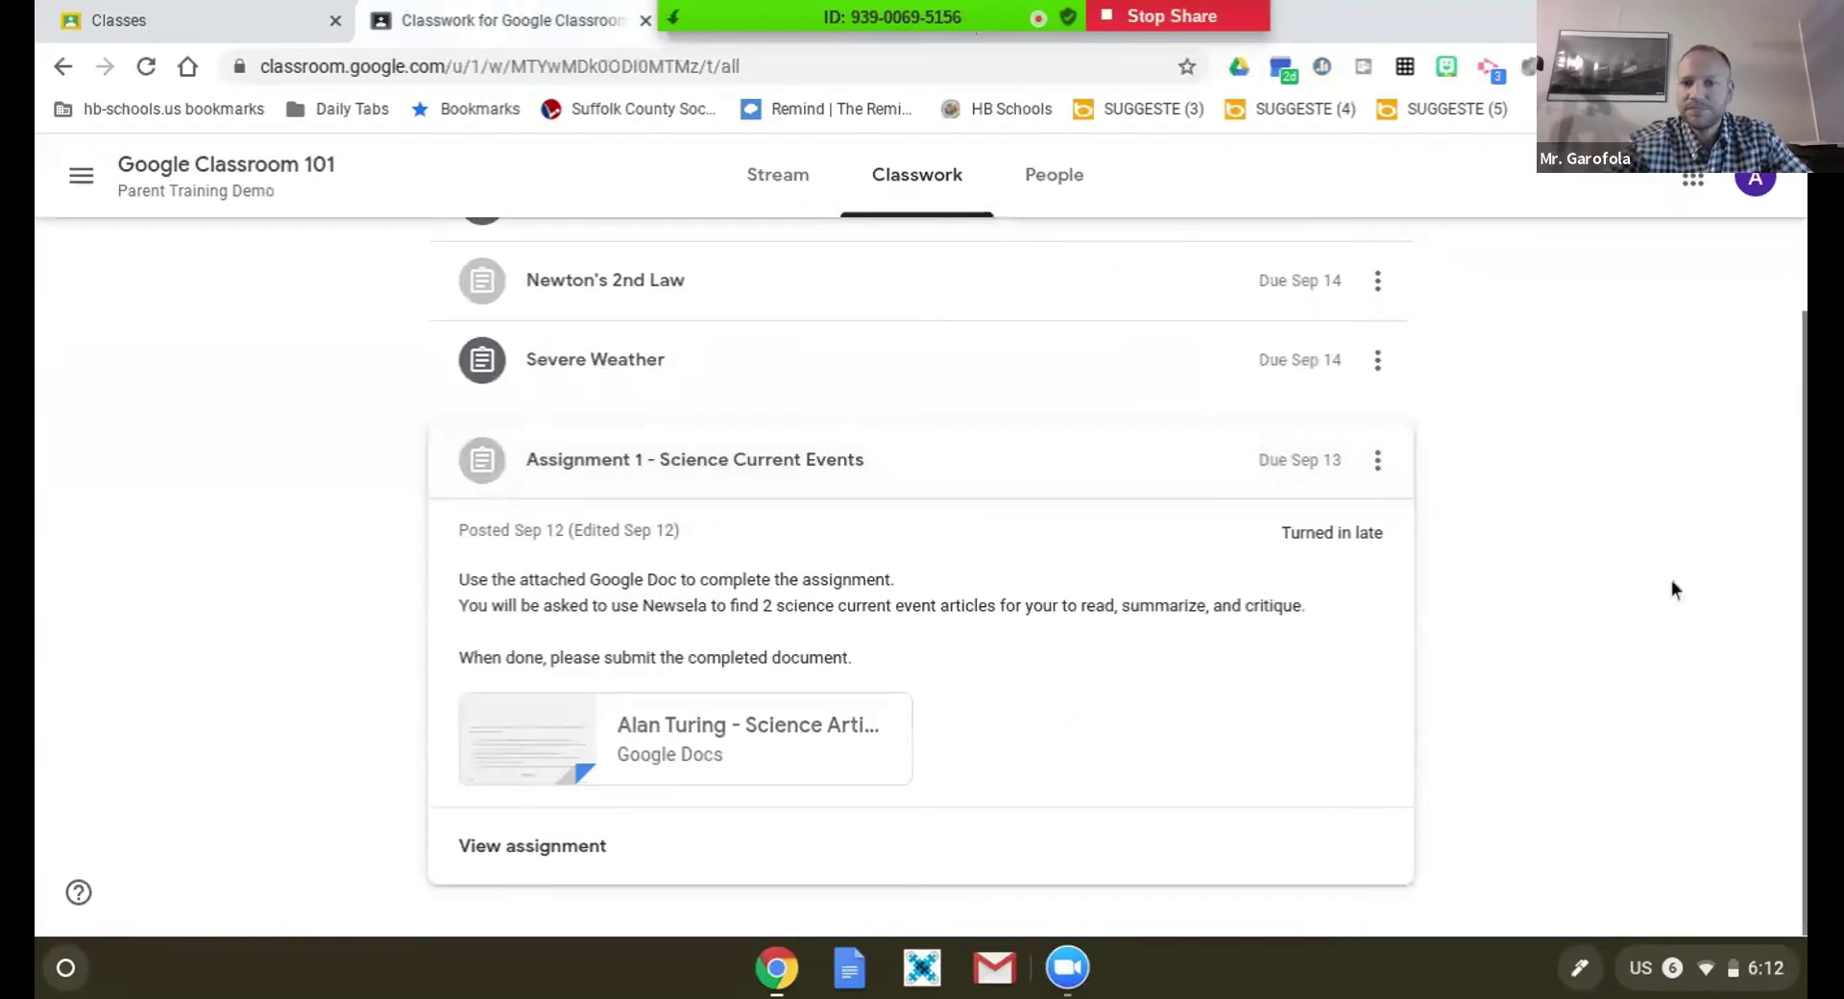
left_click_drag(1796, 448, 1746, 263)
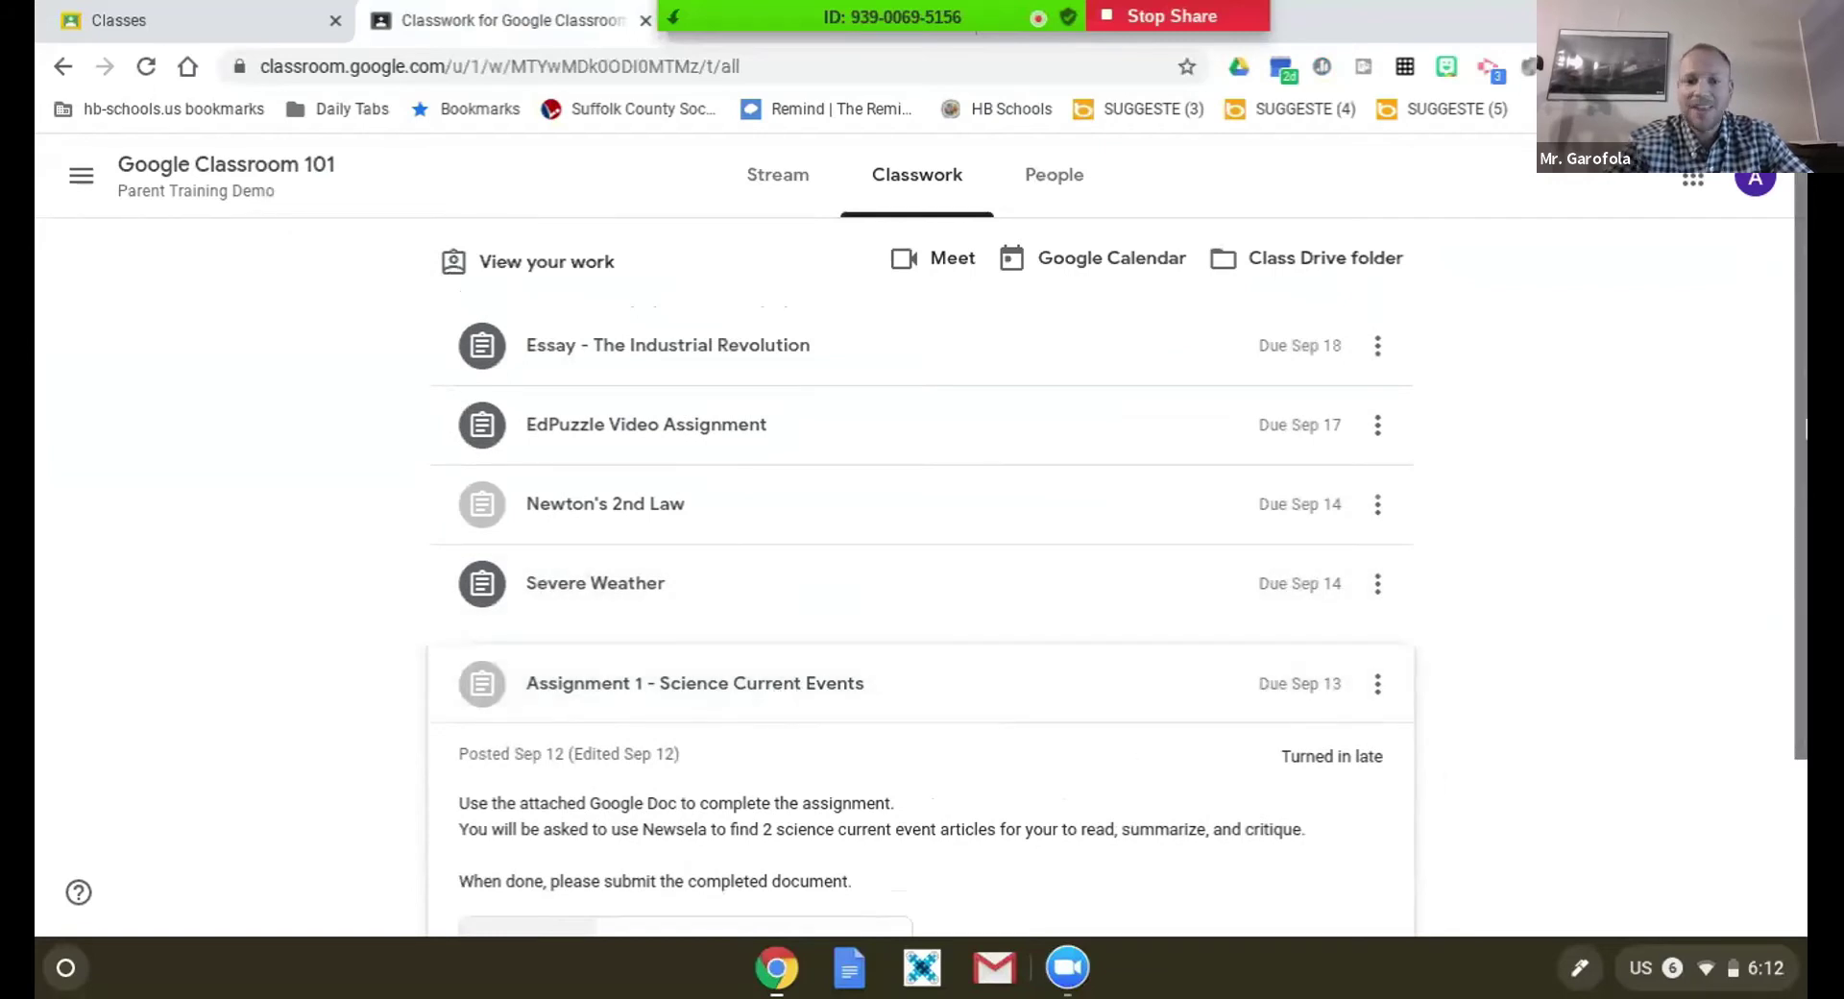
left_click_drag(1805, 427, 1805, 670)
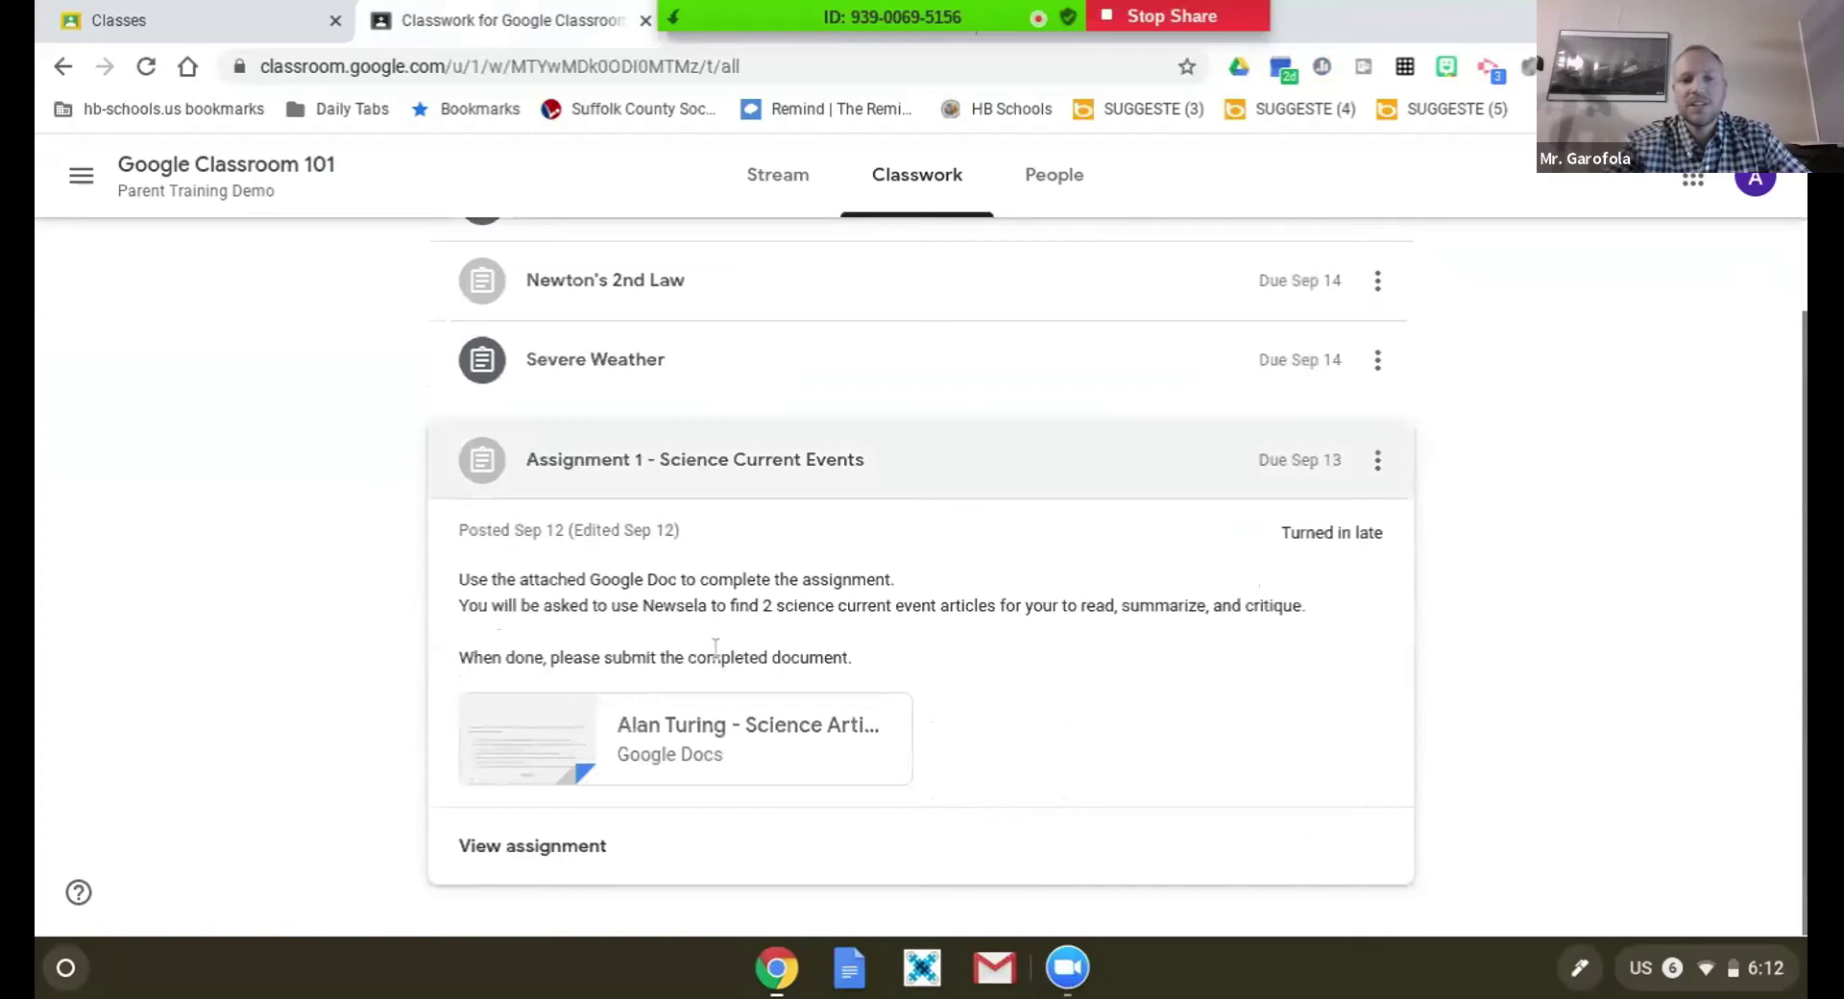
left_click(732, 490)
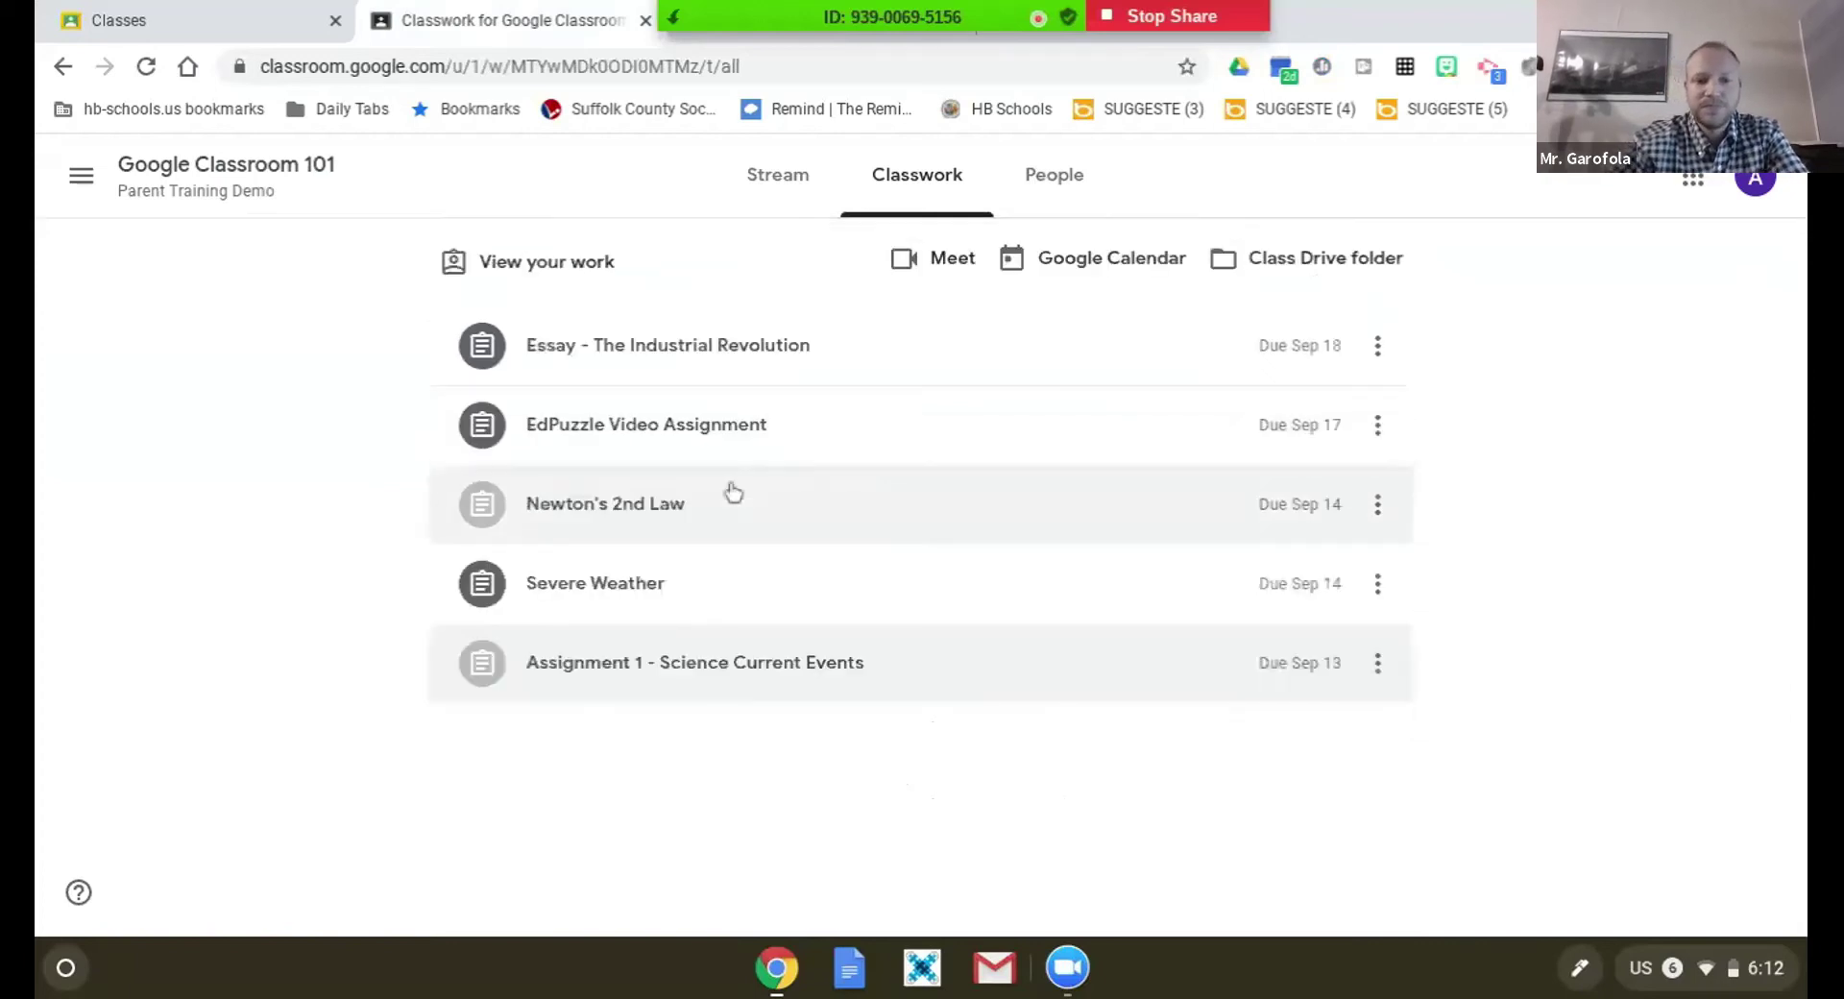
- Expand the Severe Weather assignment, review its instructions, attachments and submission status, and collapse it again
left_click(634, 601)
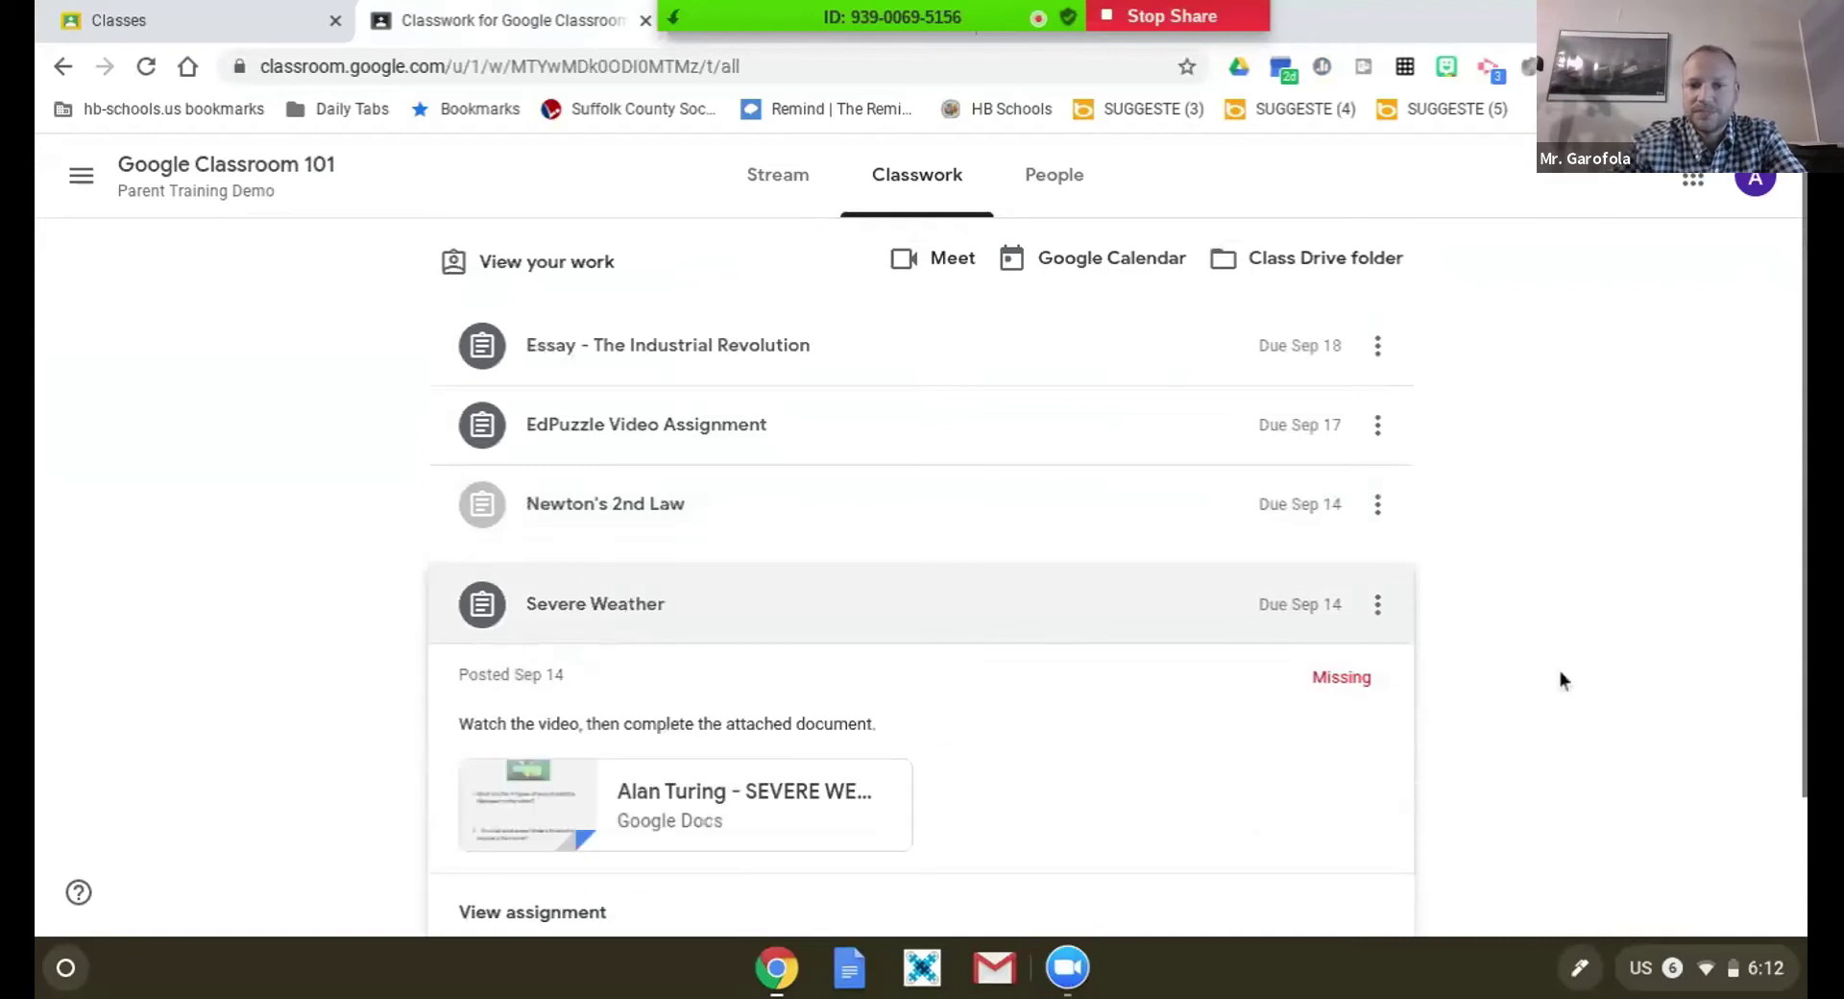
left_click_drag(1804, 607, 1770, 670)
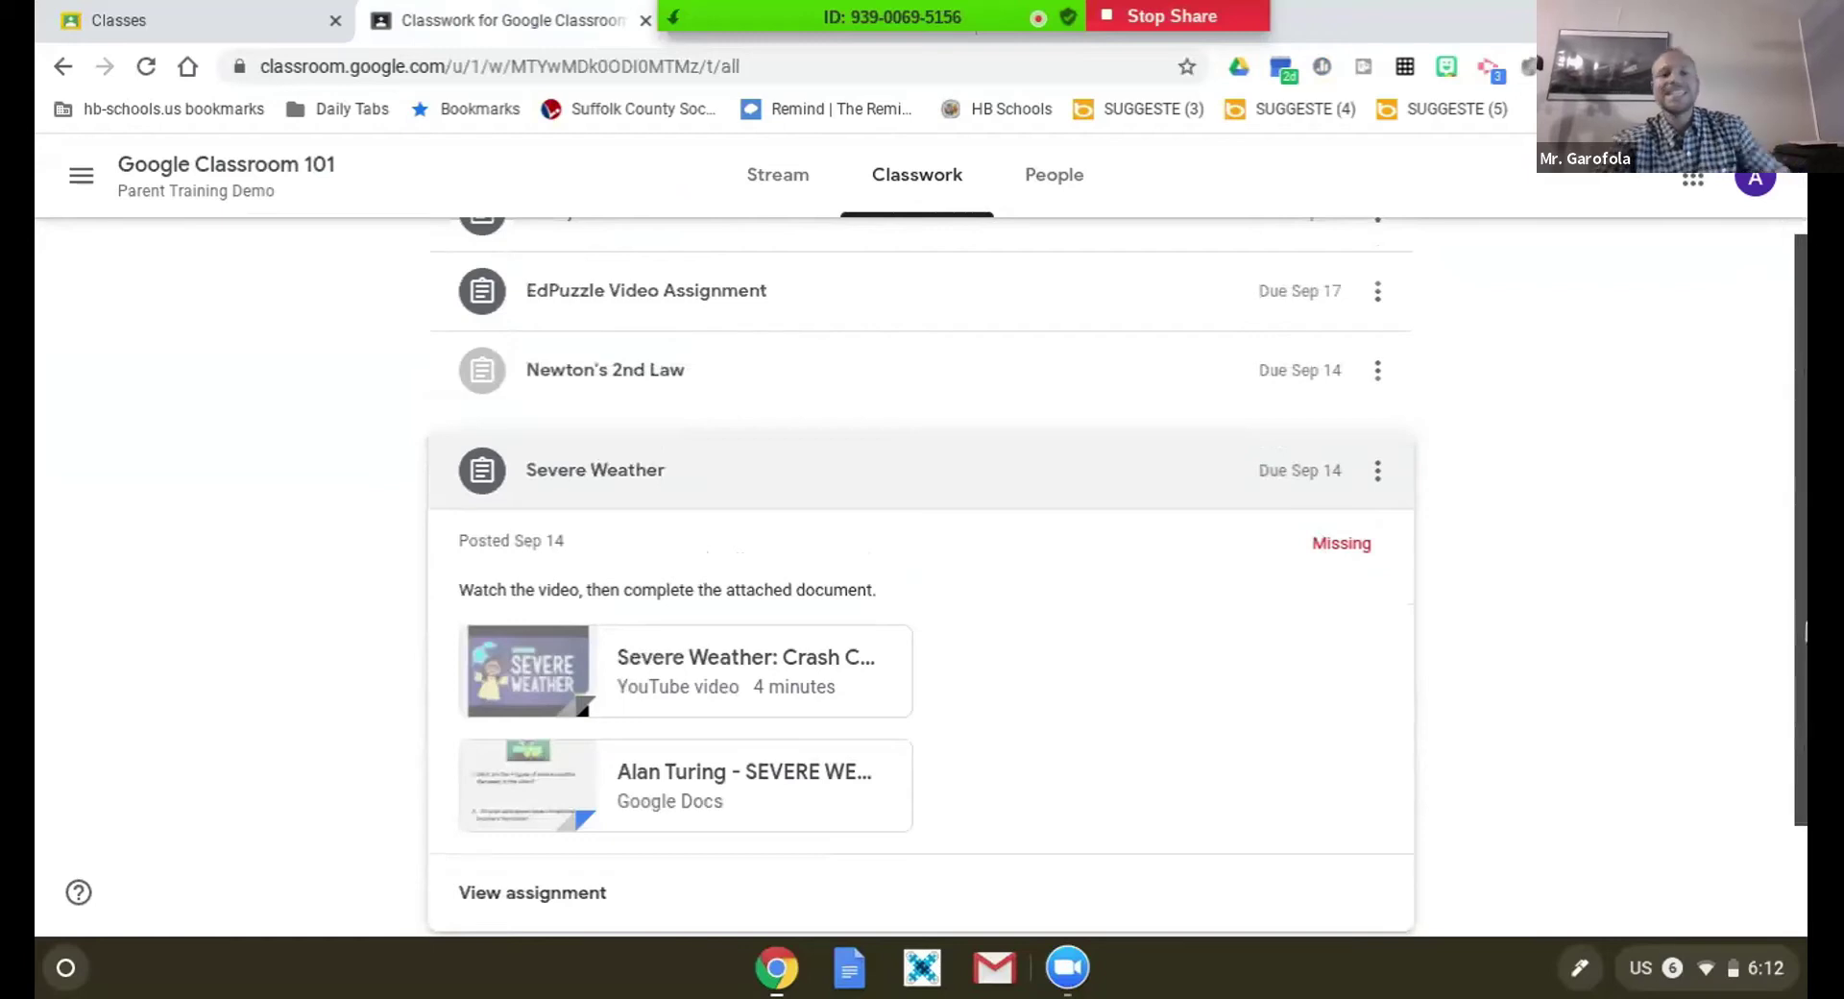
left_click_drag(1804, 629, 1742, 371)
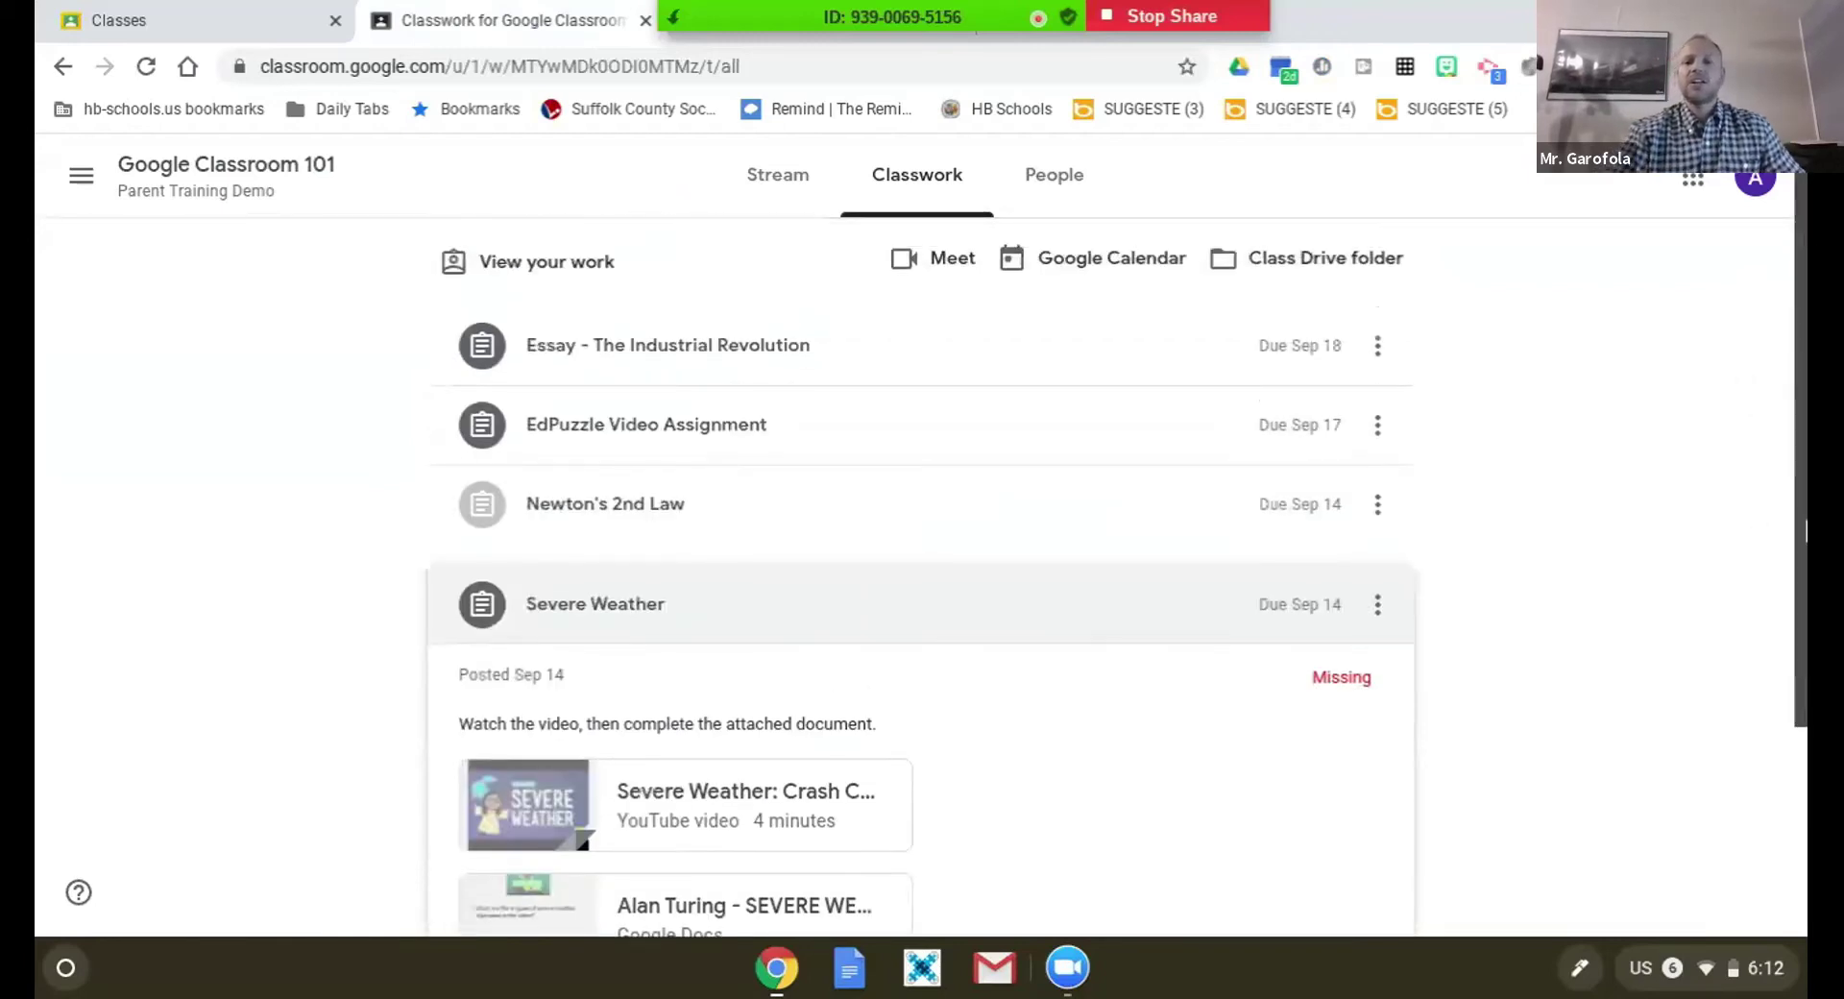
scroll(1804, 531, "down", 1)
scroll(1804, 532, "up", 1)
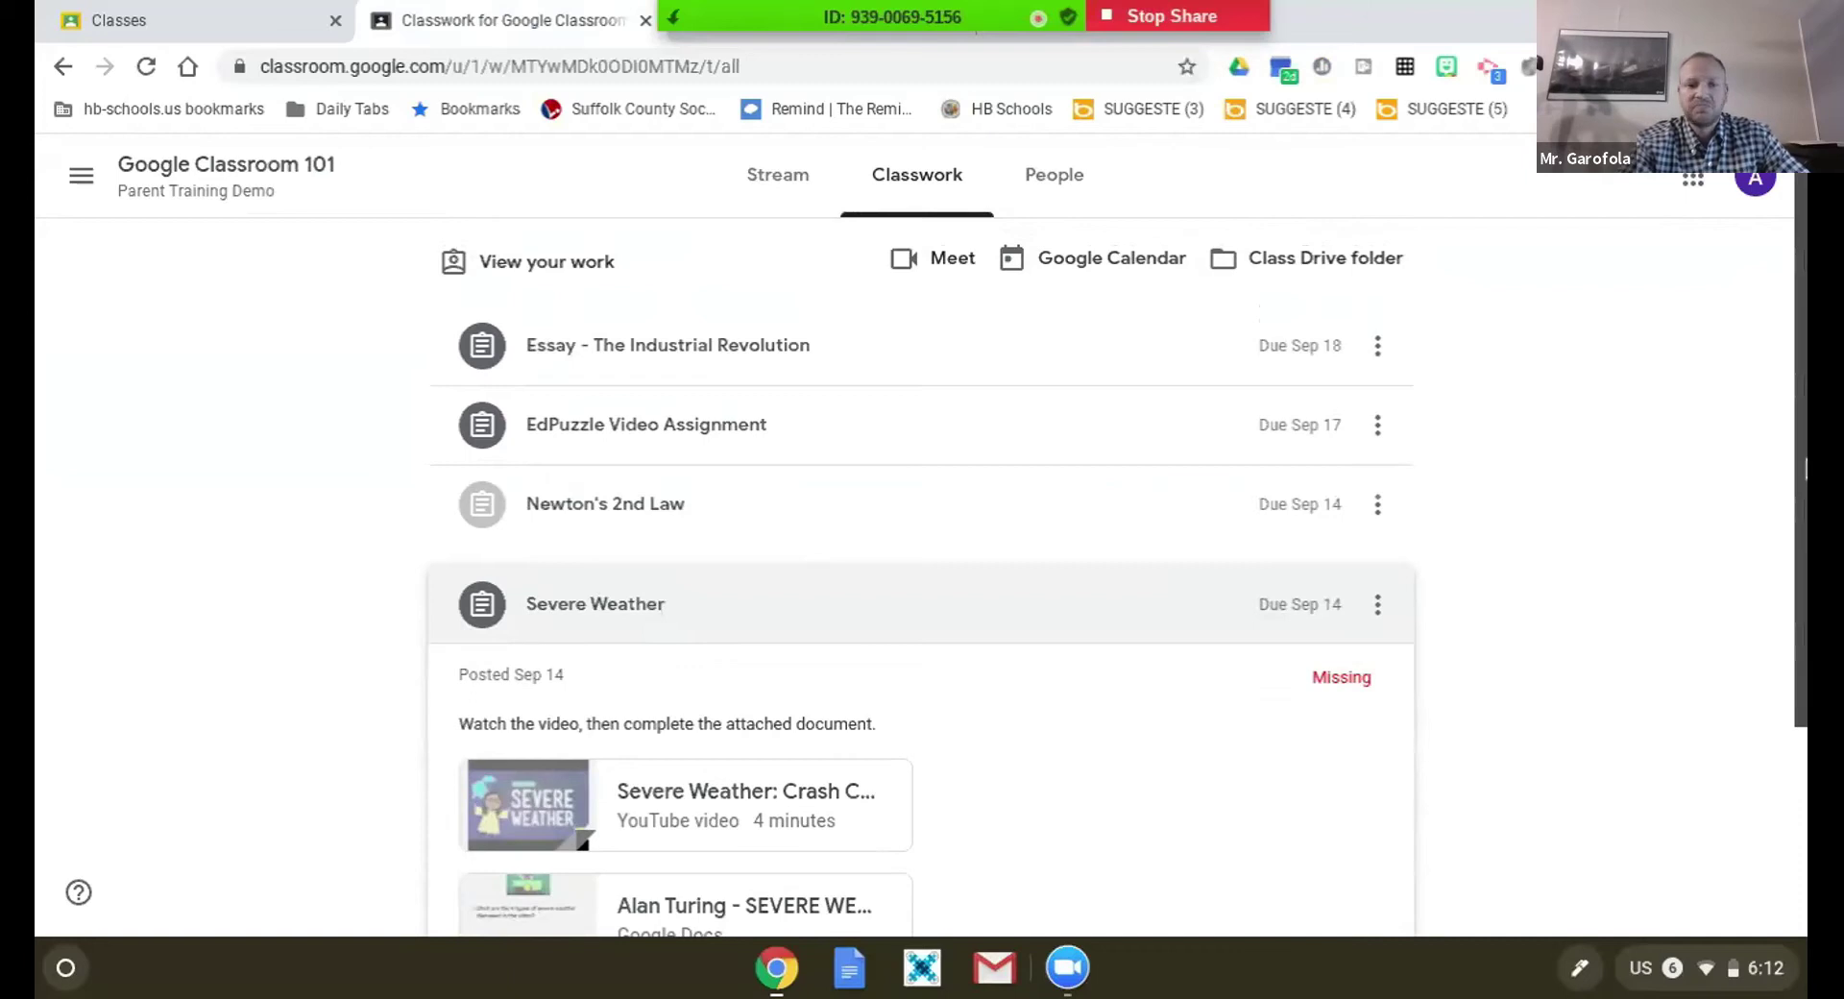
scroll(1804, 634, "down", 3)
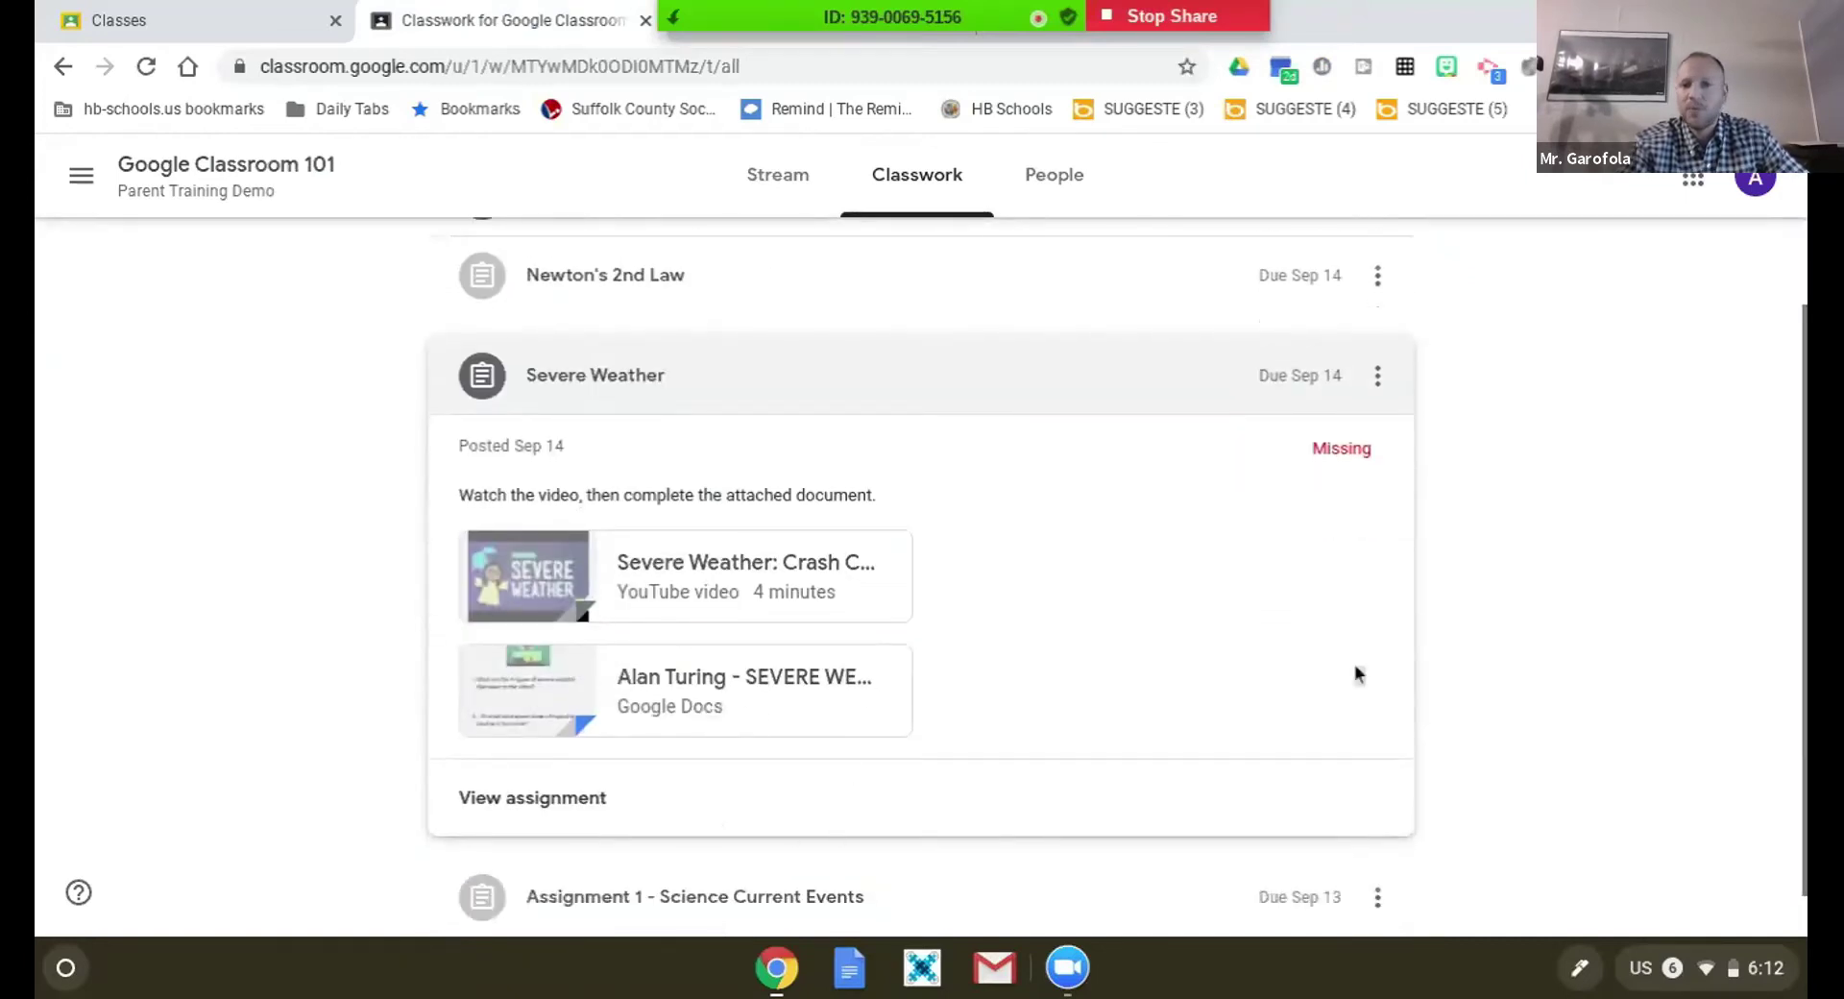
scroll(1765, 462, "up", 3)
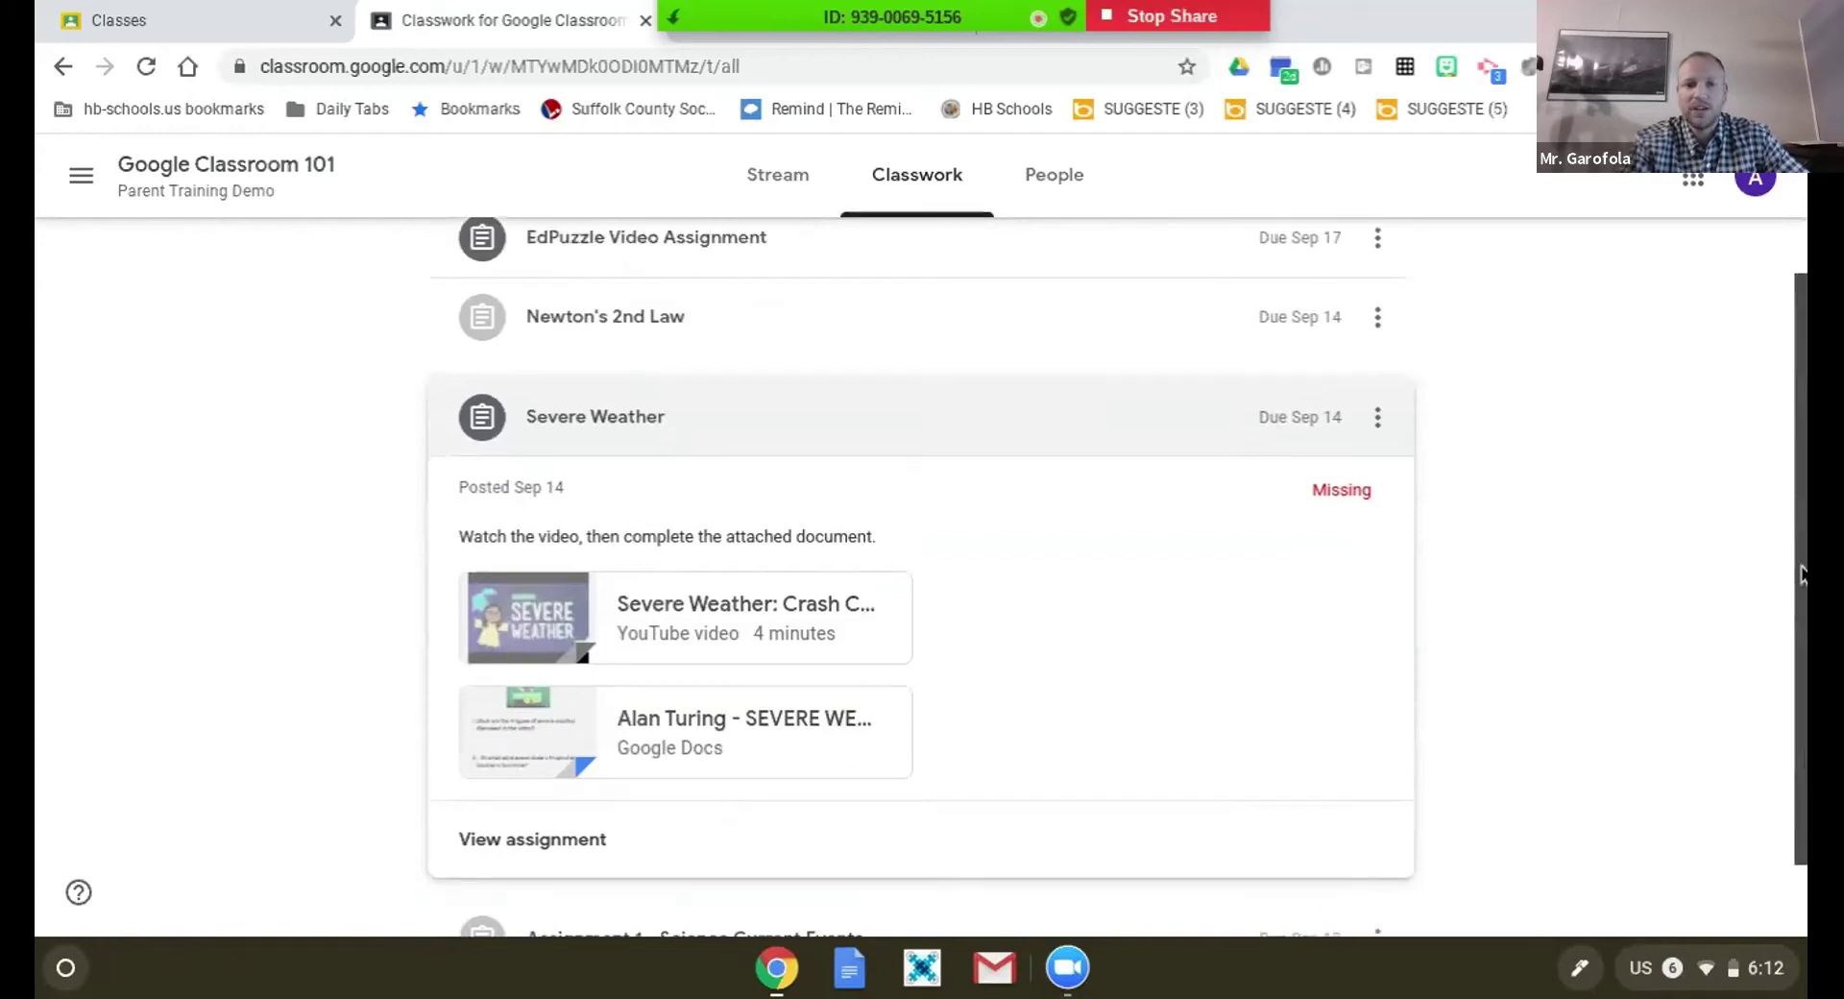
left_click(588, 576)
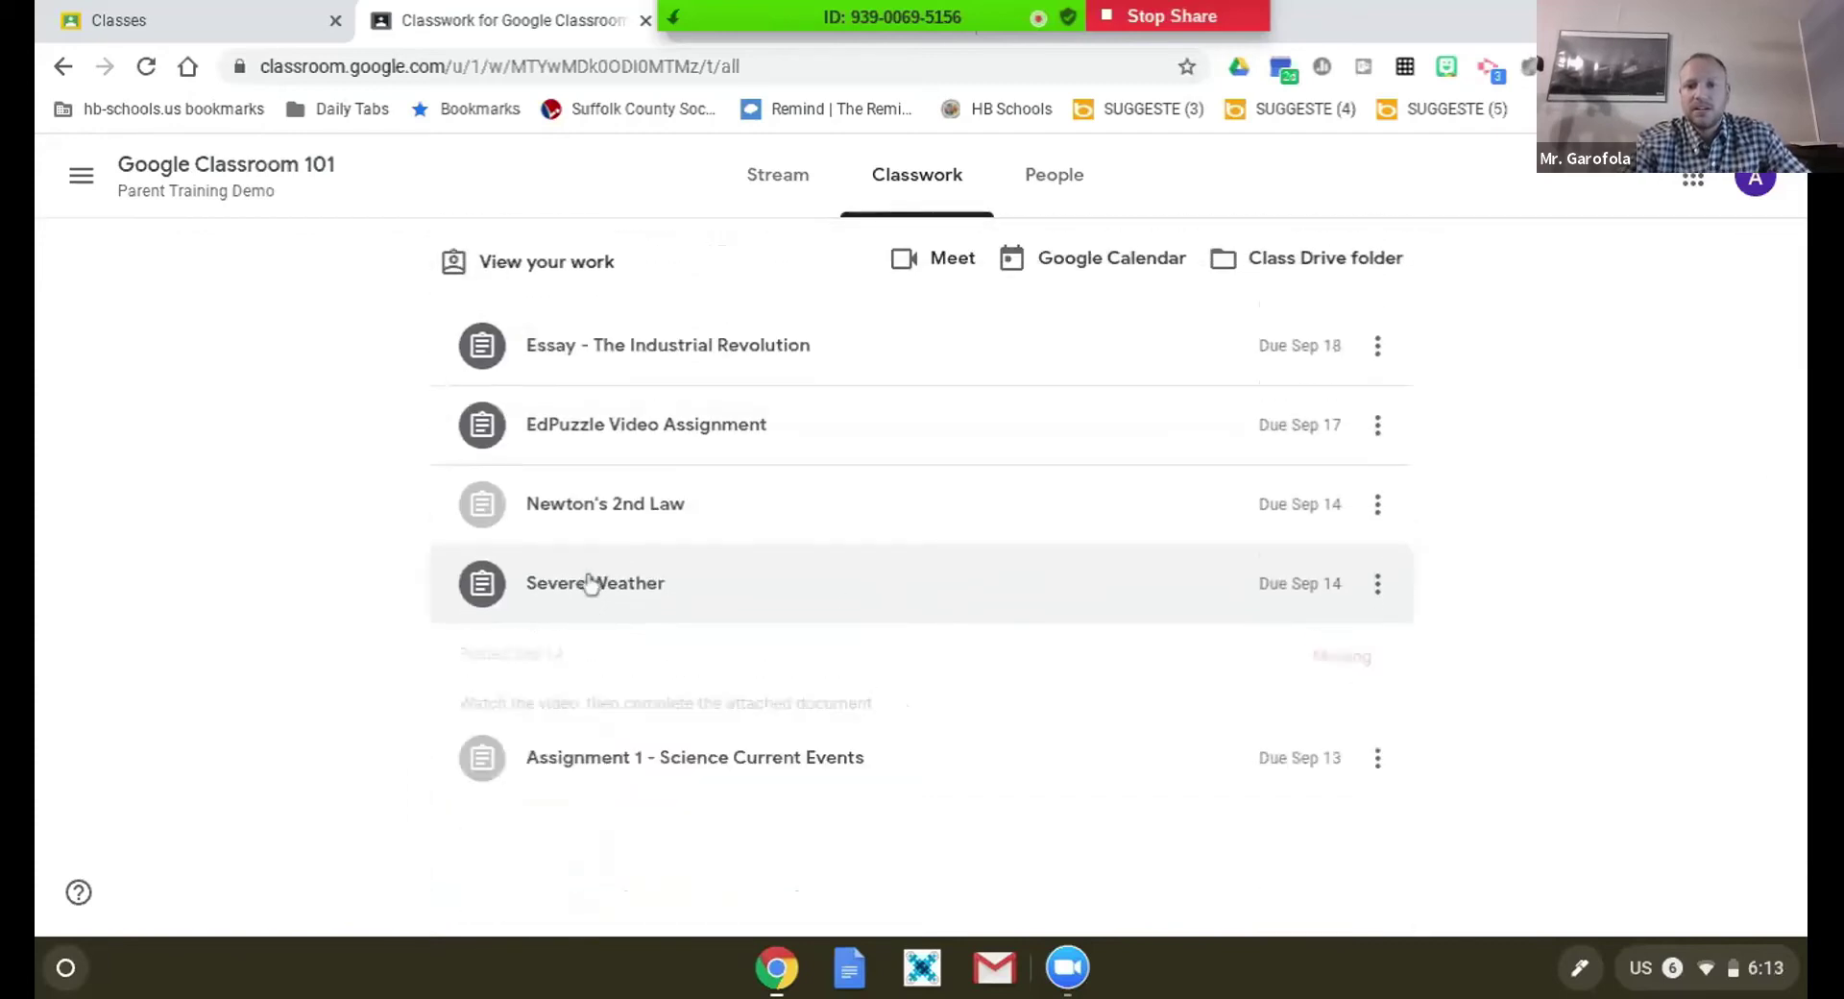
- Expand the Newton's 2nd Law assignment and open its attached Google Docs document
left_click(692, 529)
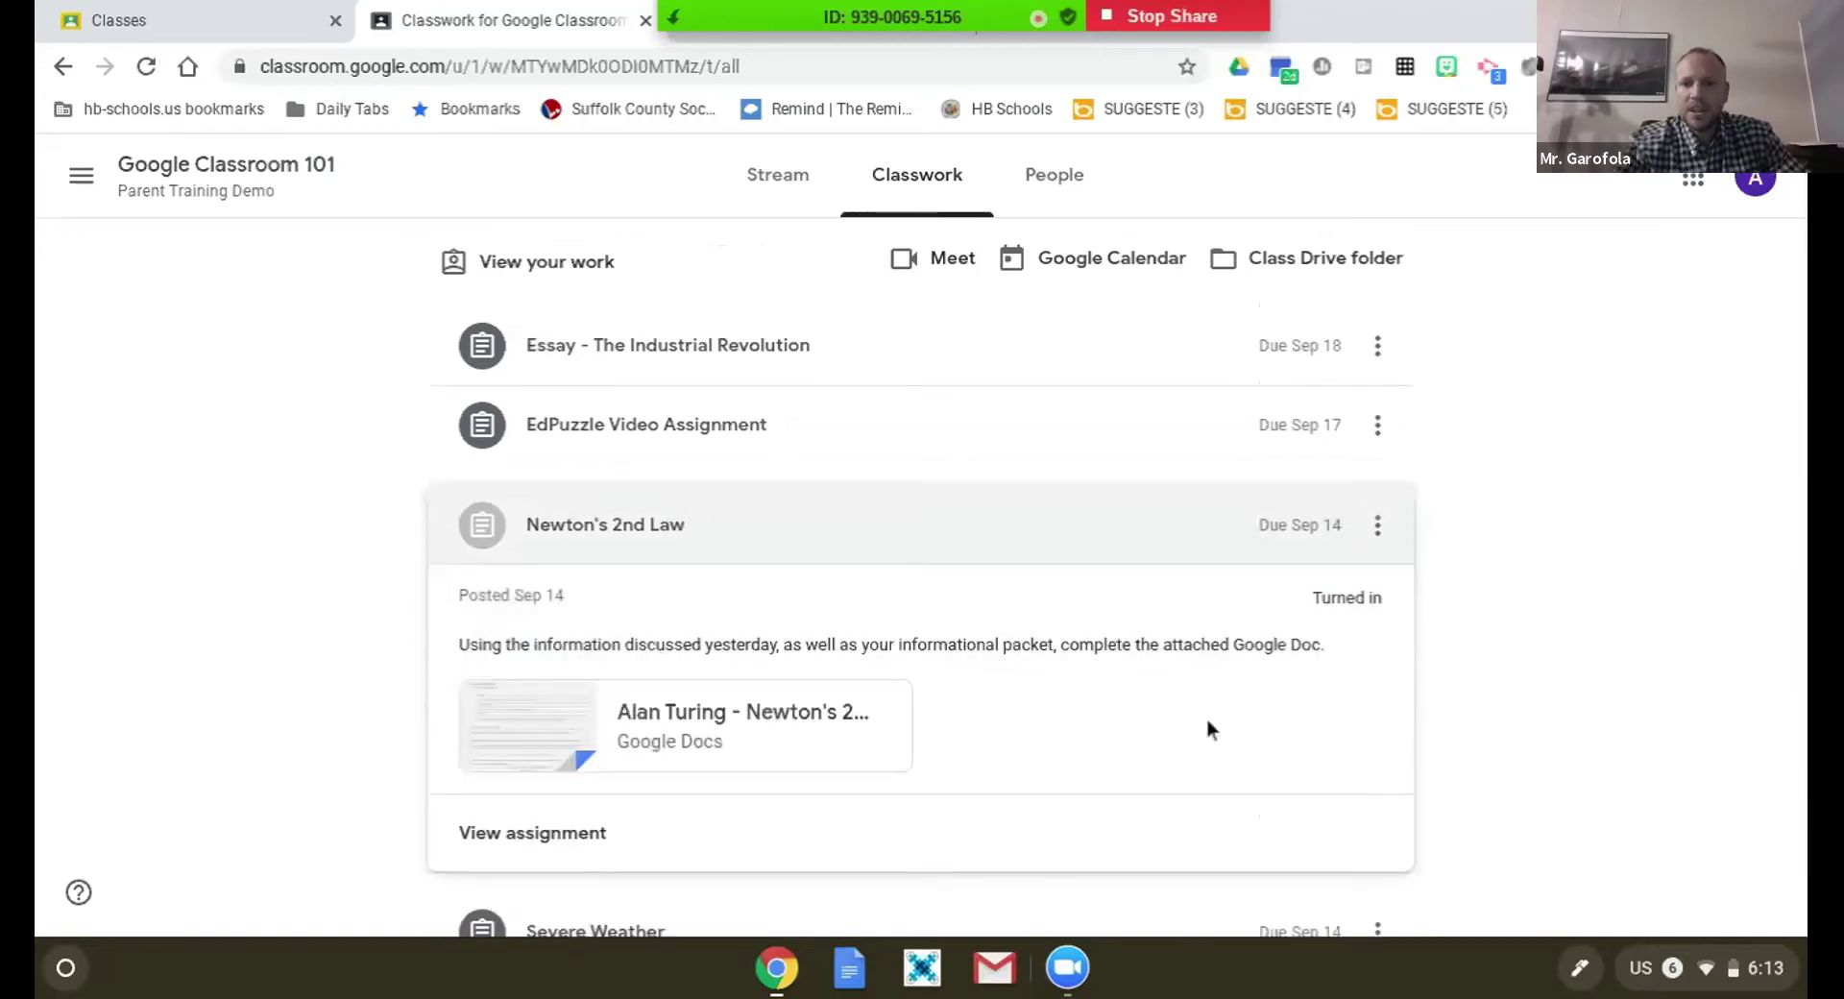
left_click(709, 732)
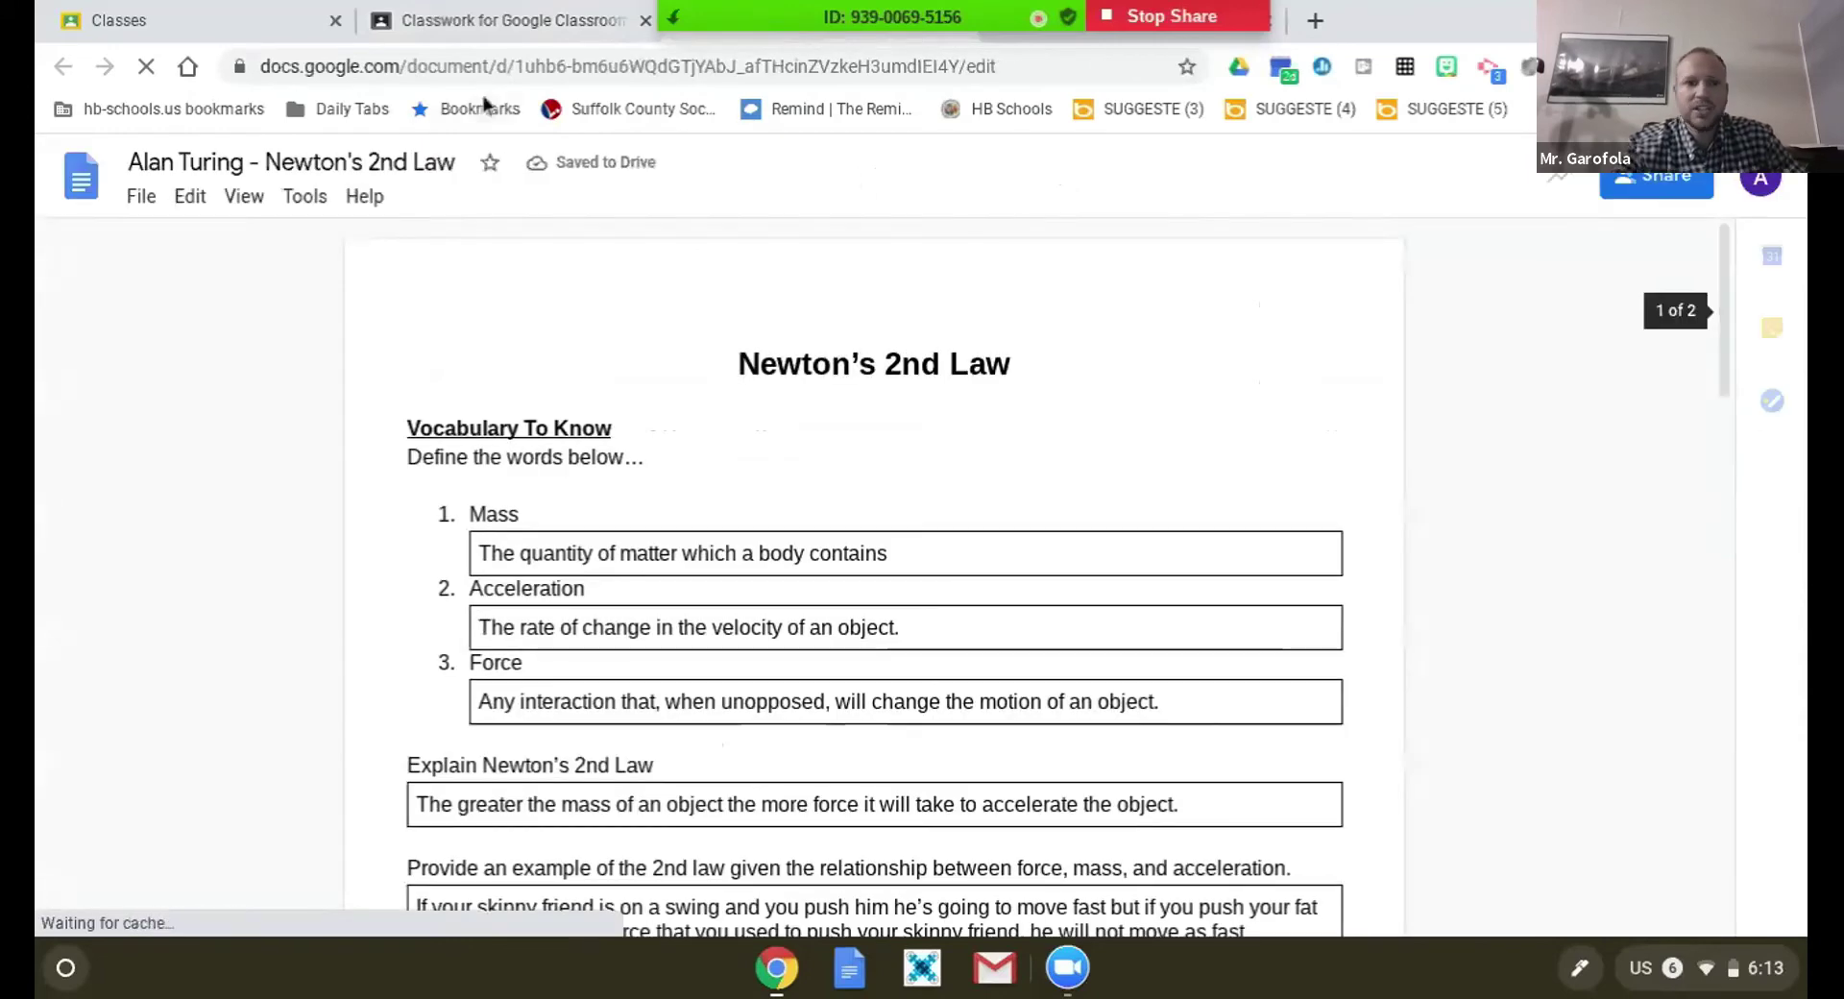
- Return to the Classwork page and review the Newton's 2nd Law assignment's instructions, attachment and submission status
left_click(490, 11)
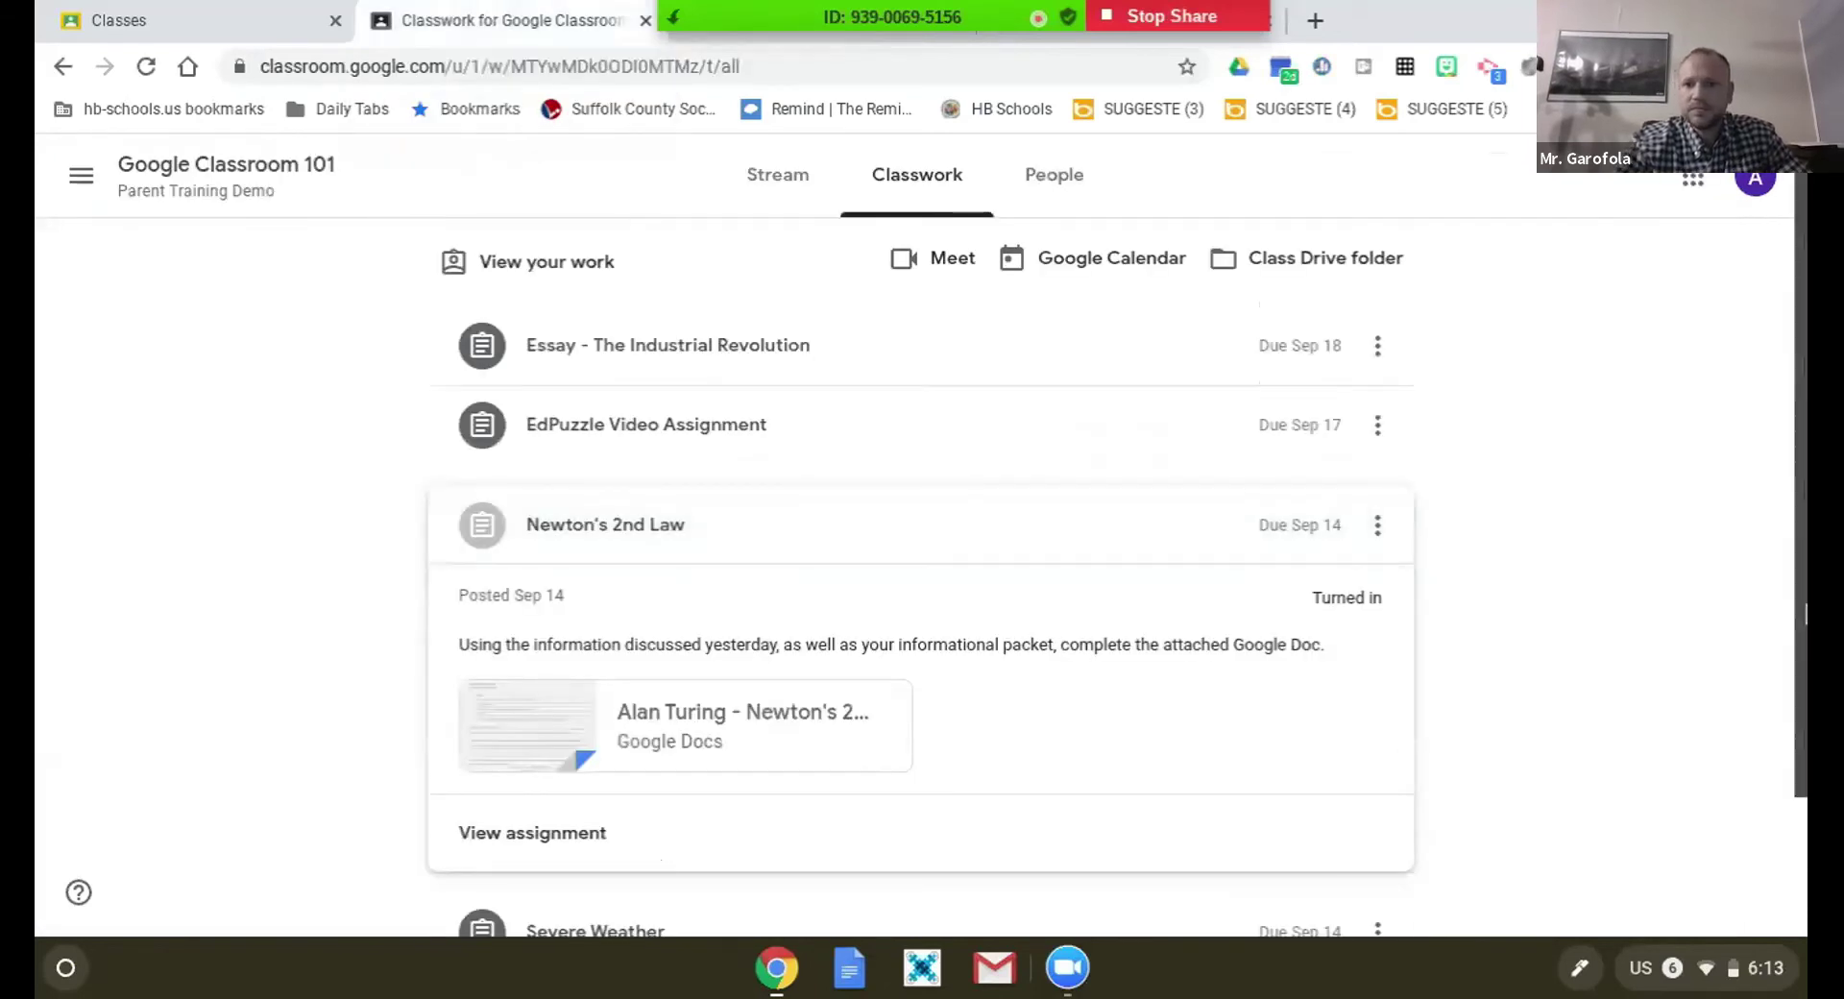
left_click_drag(1805, 614, 1799, 763)
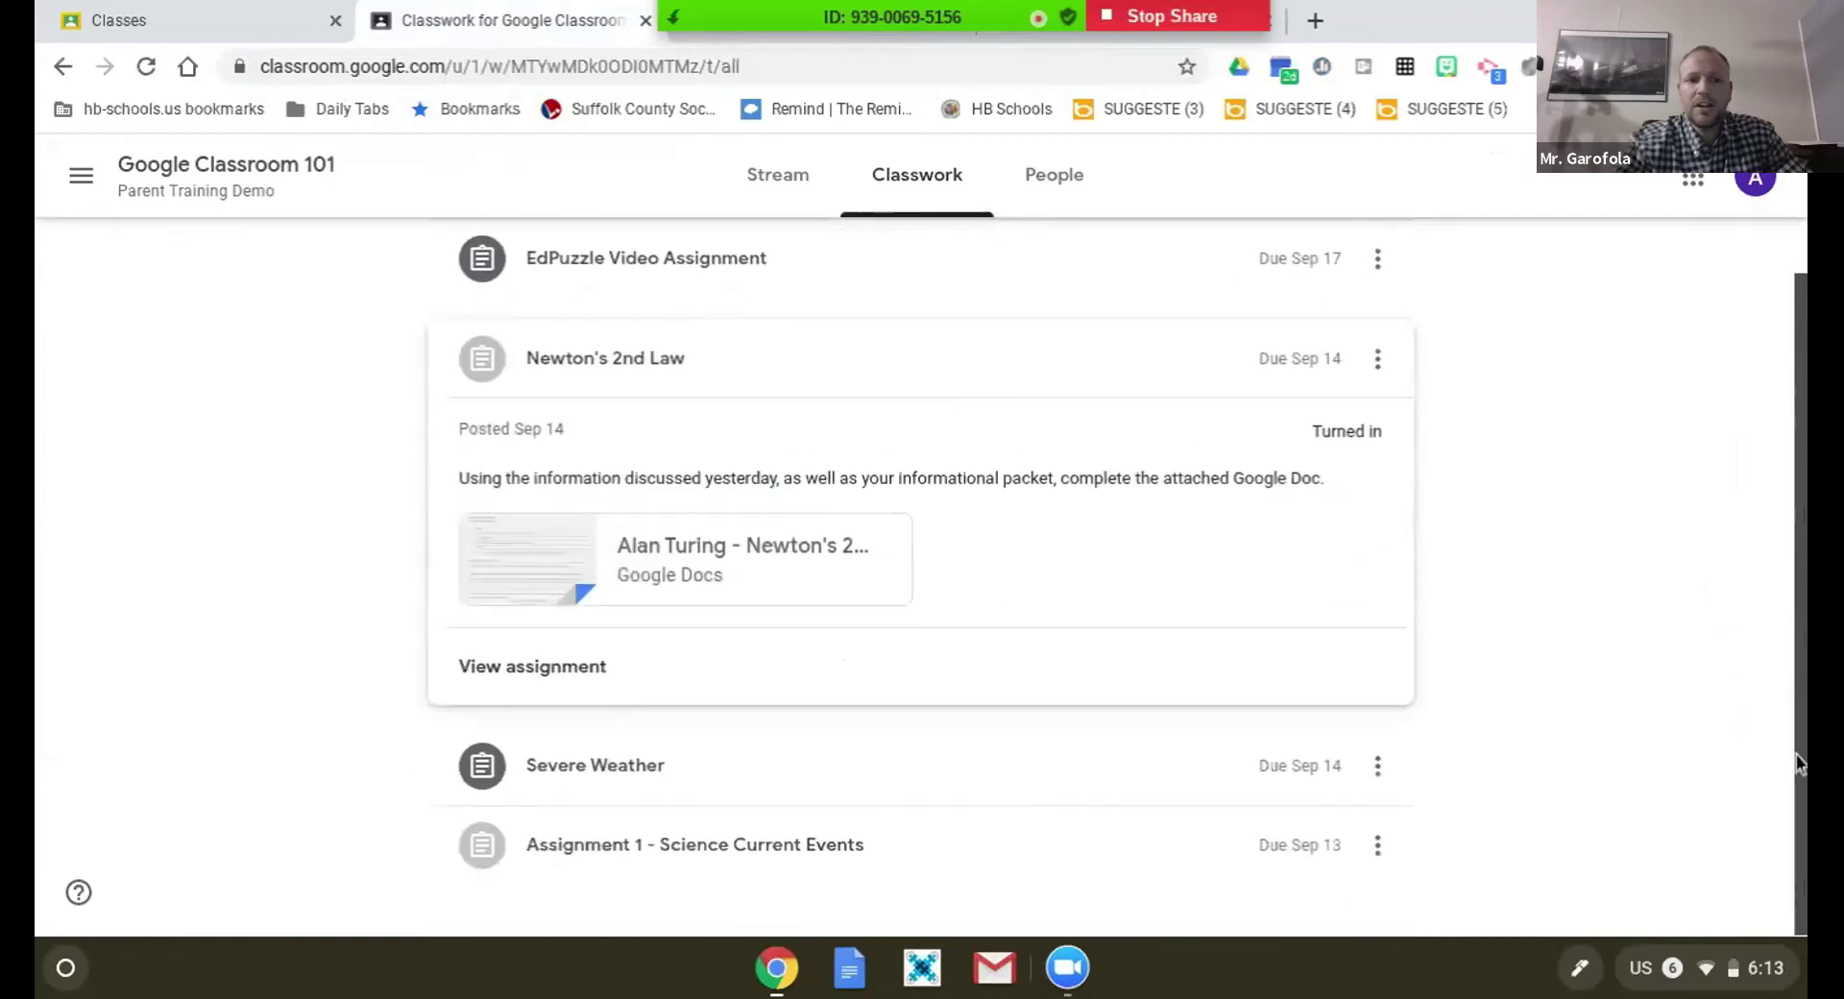
left_click(591, 361)
left_click(590, 519)
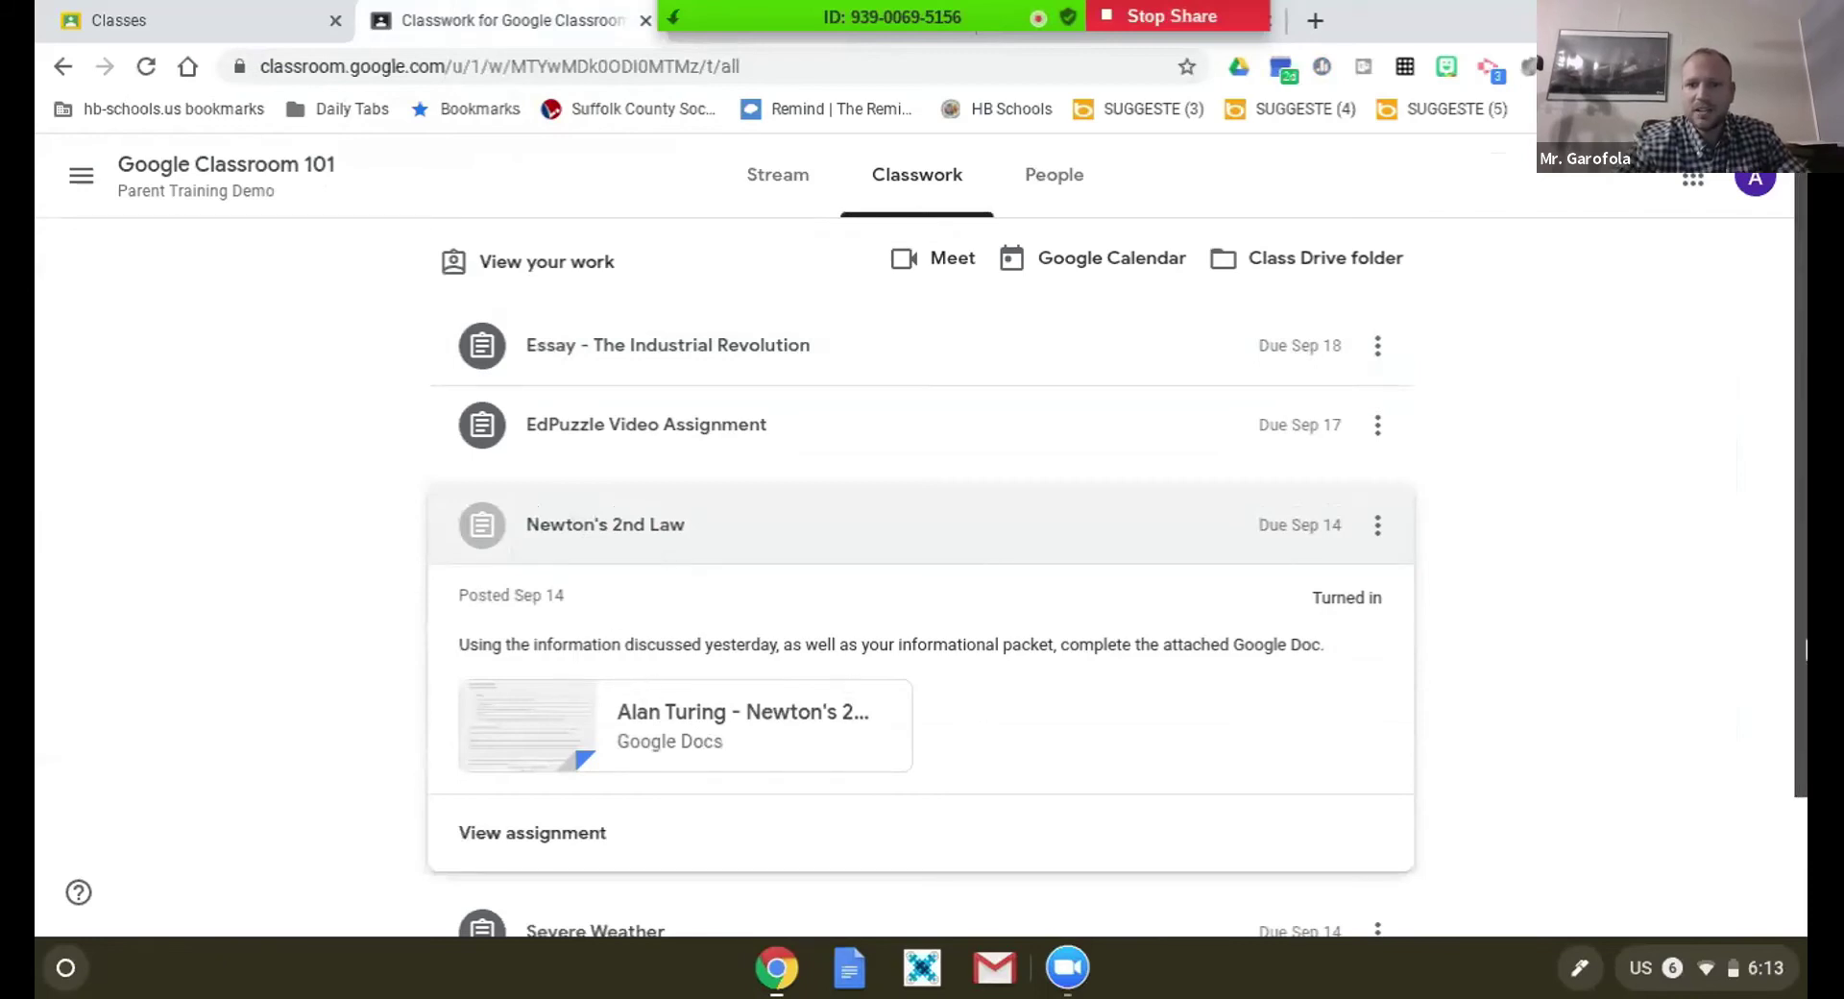
scroll(797, 488, "down", 2)
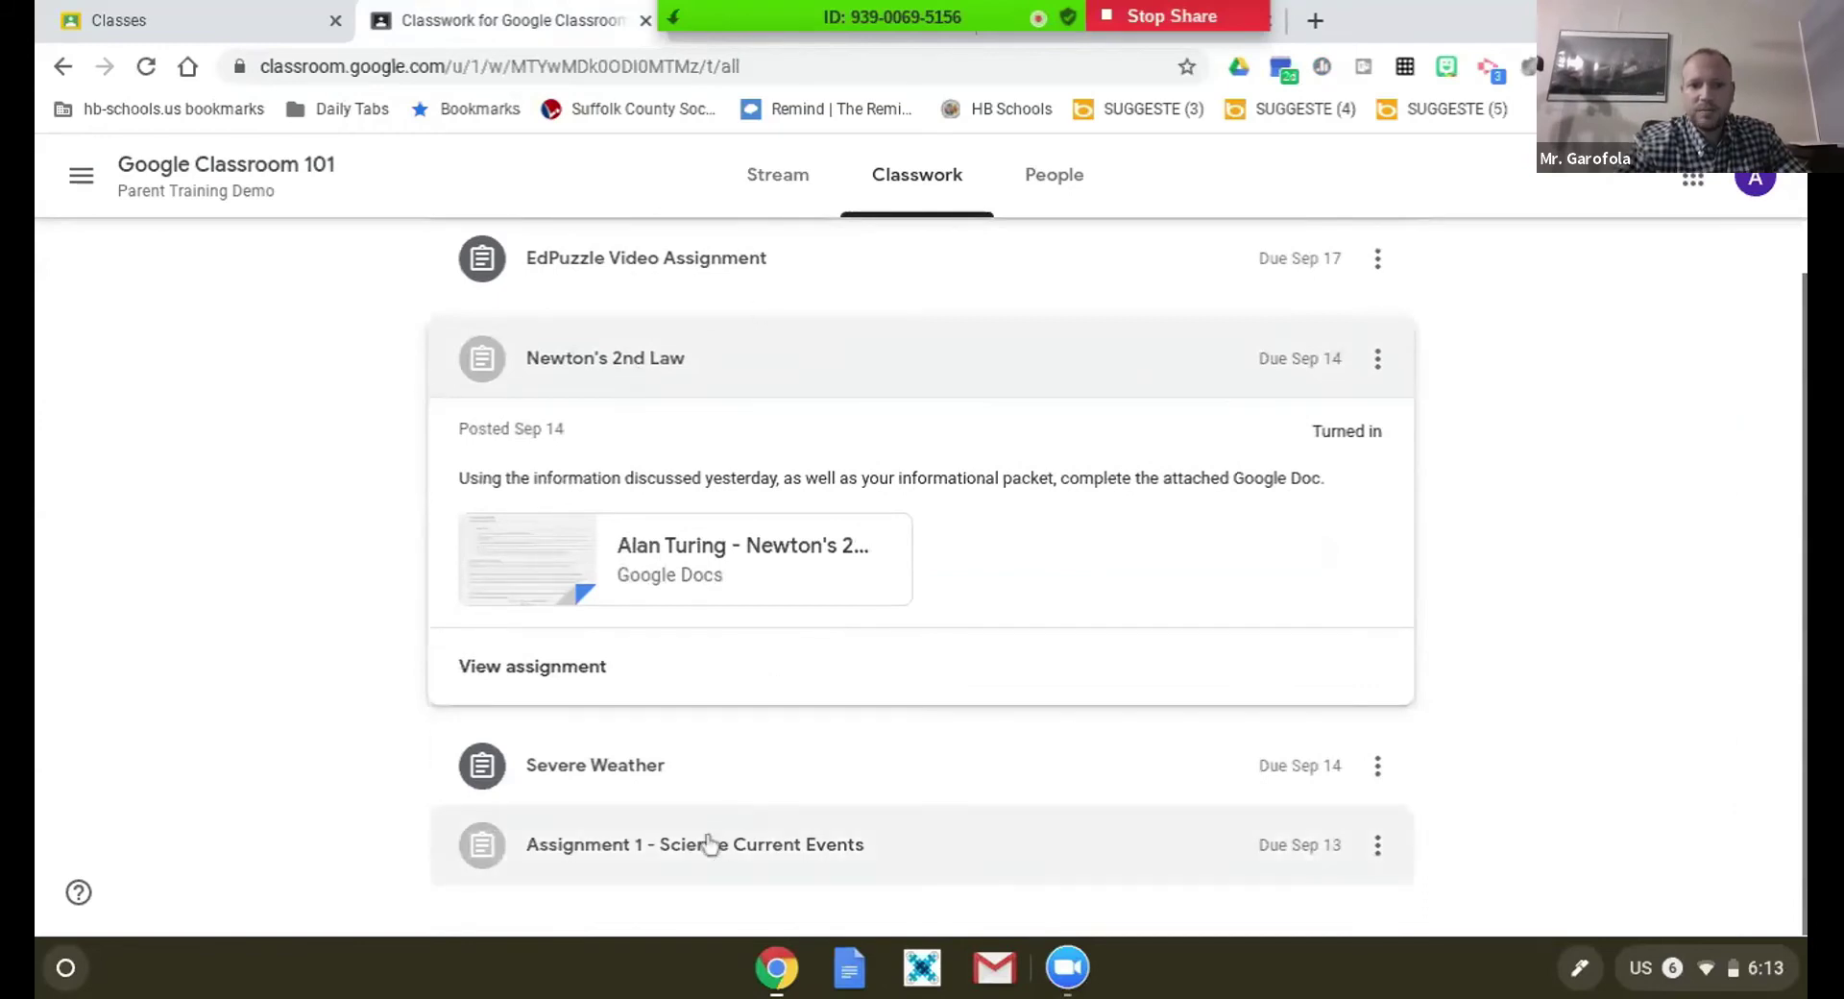
- Open the full view of Assignment 1 - Science Current Events and unsubmit its work
left_click(672, 857)
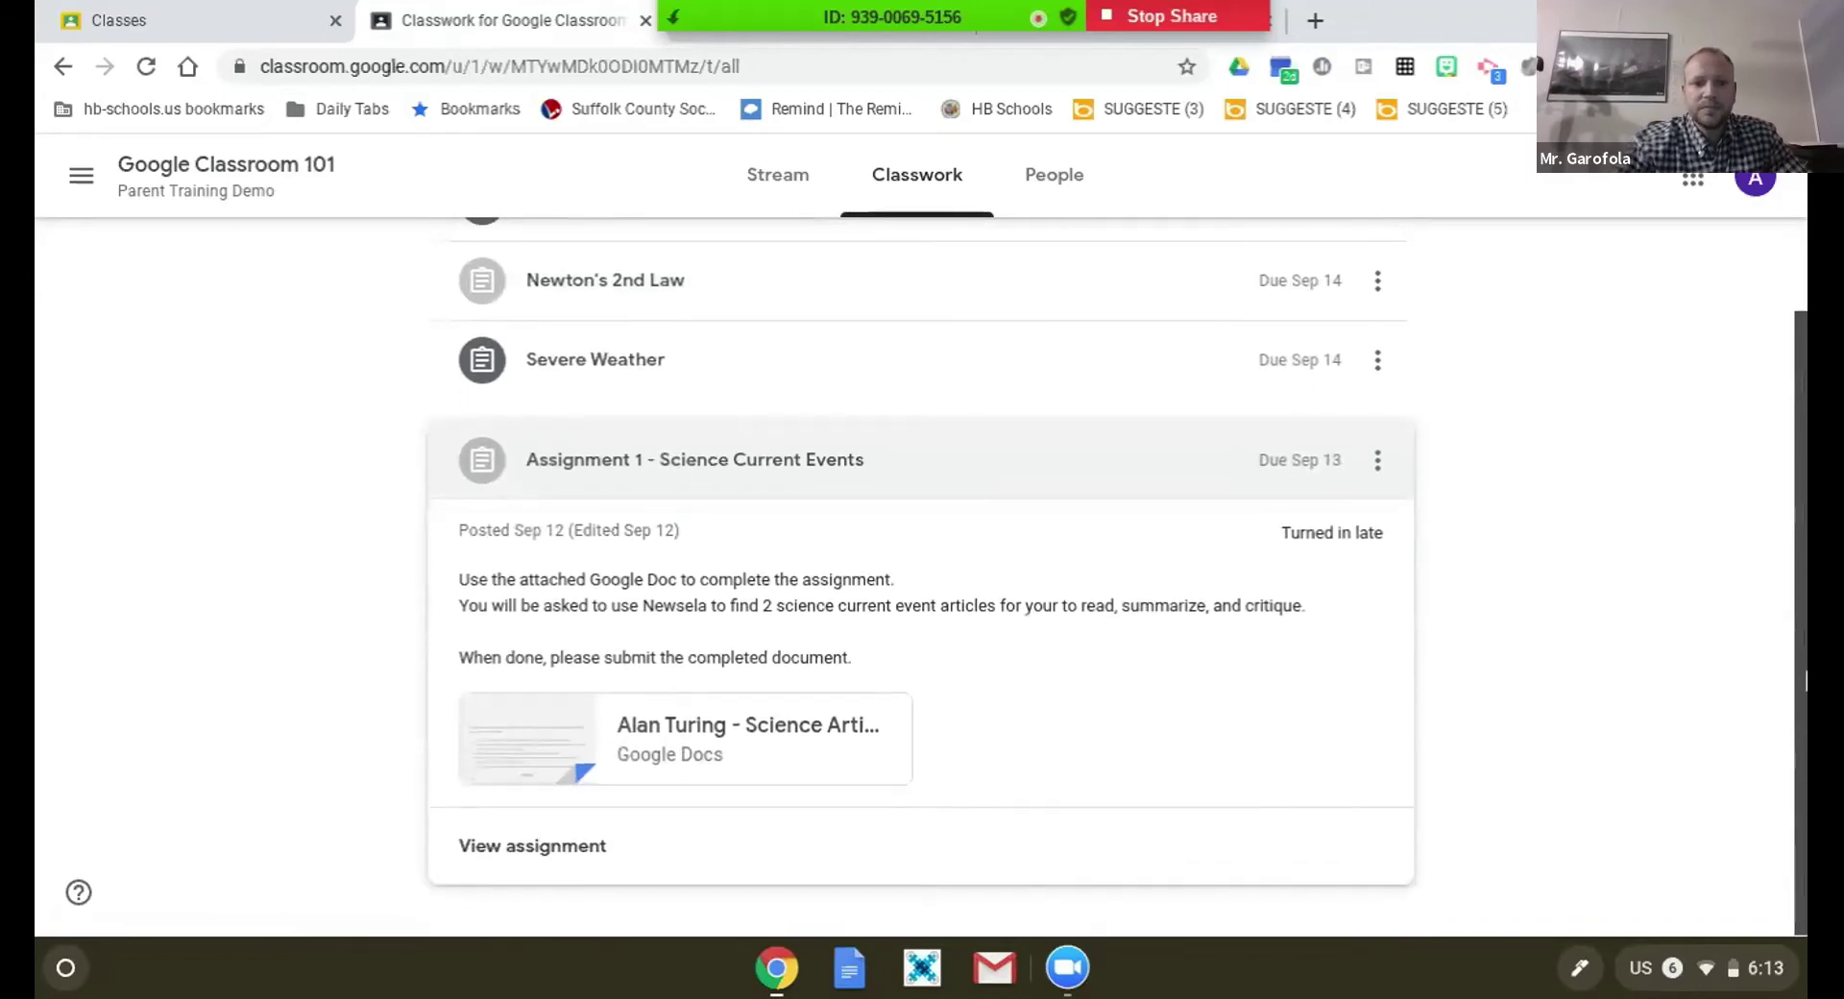
left_click(510, 865)
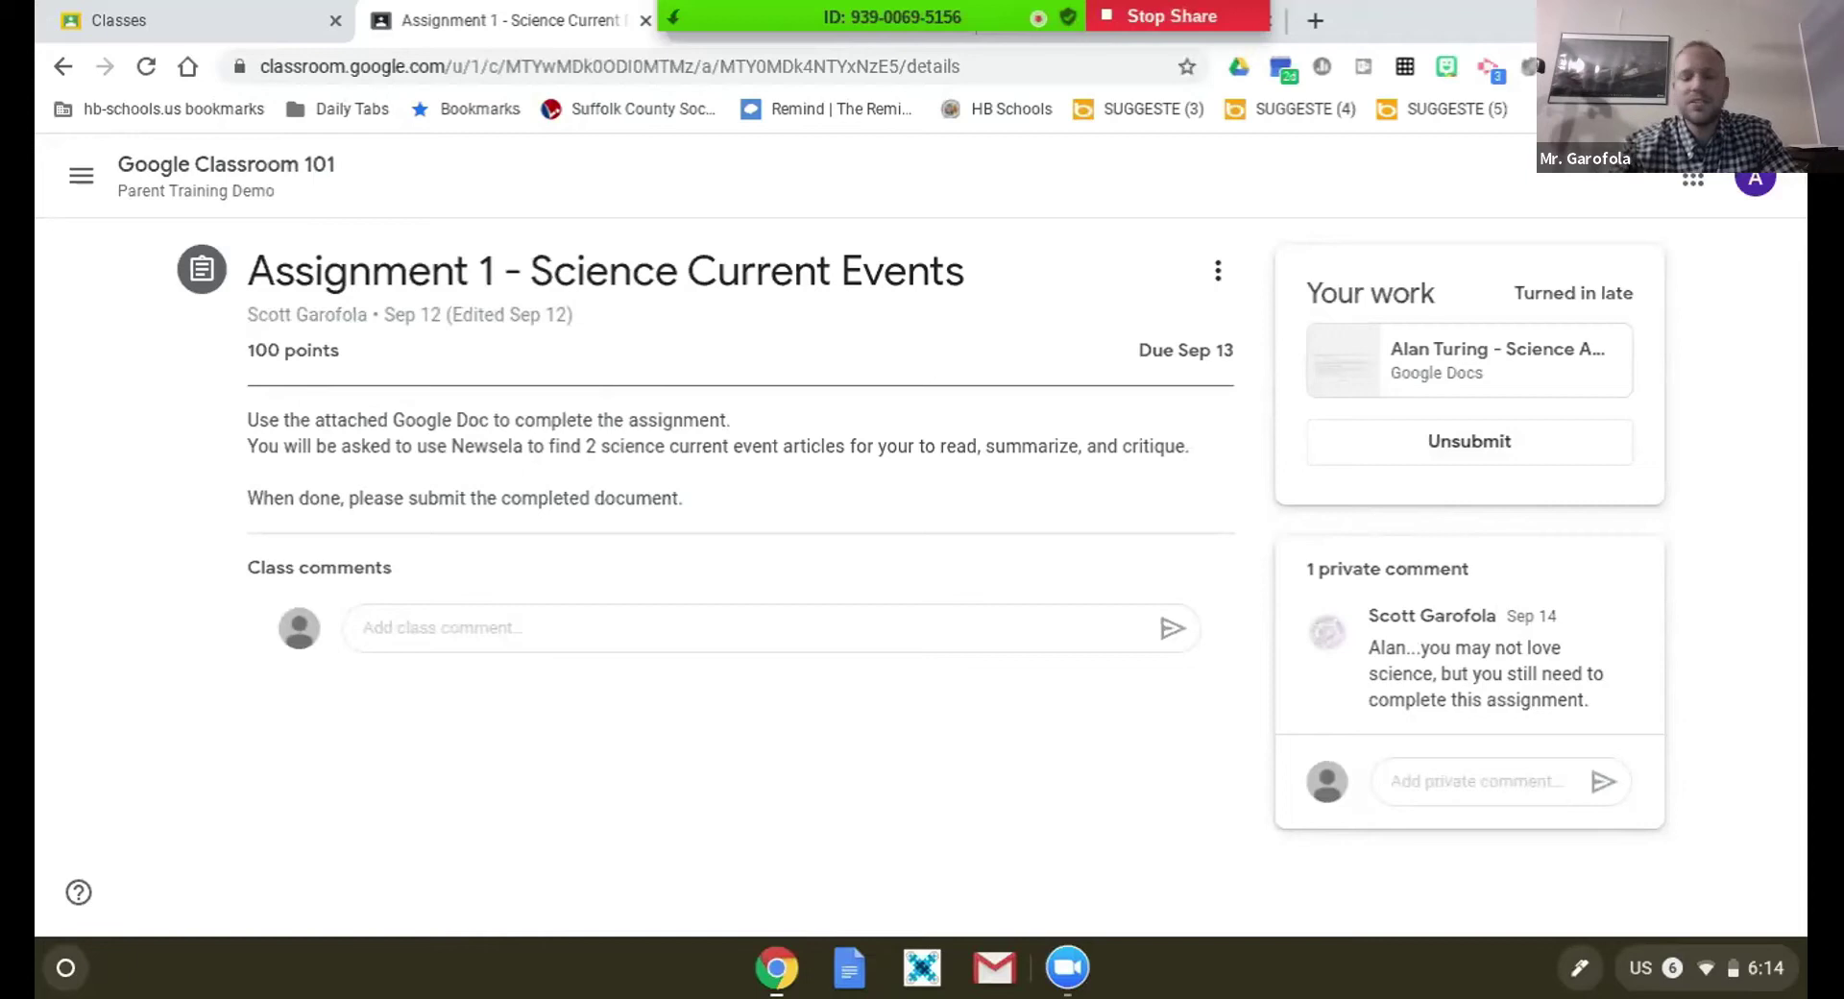
left_click(1504, 440)
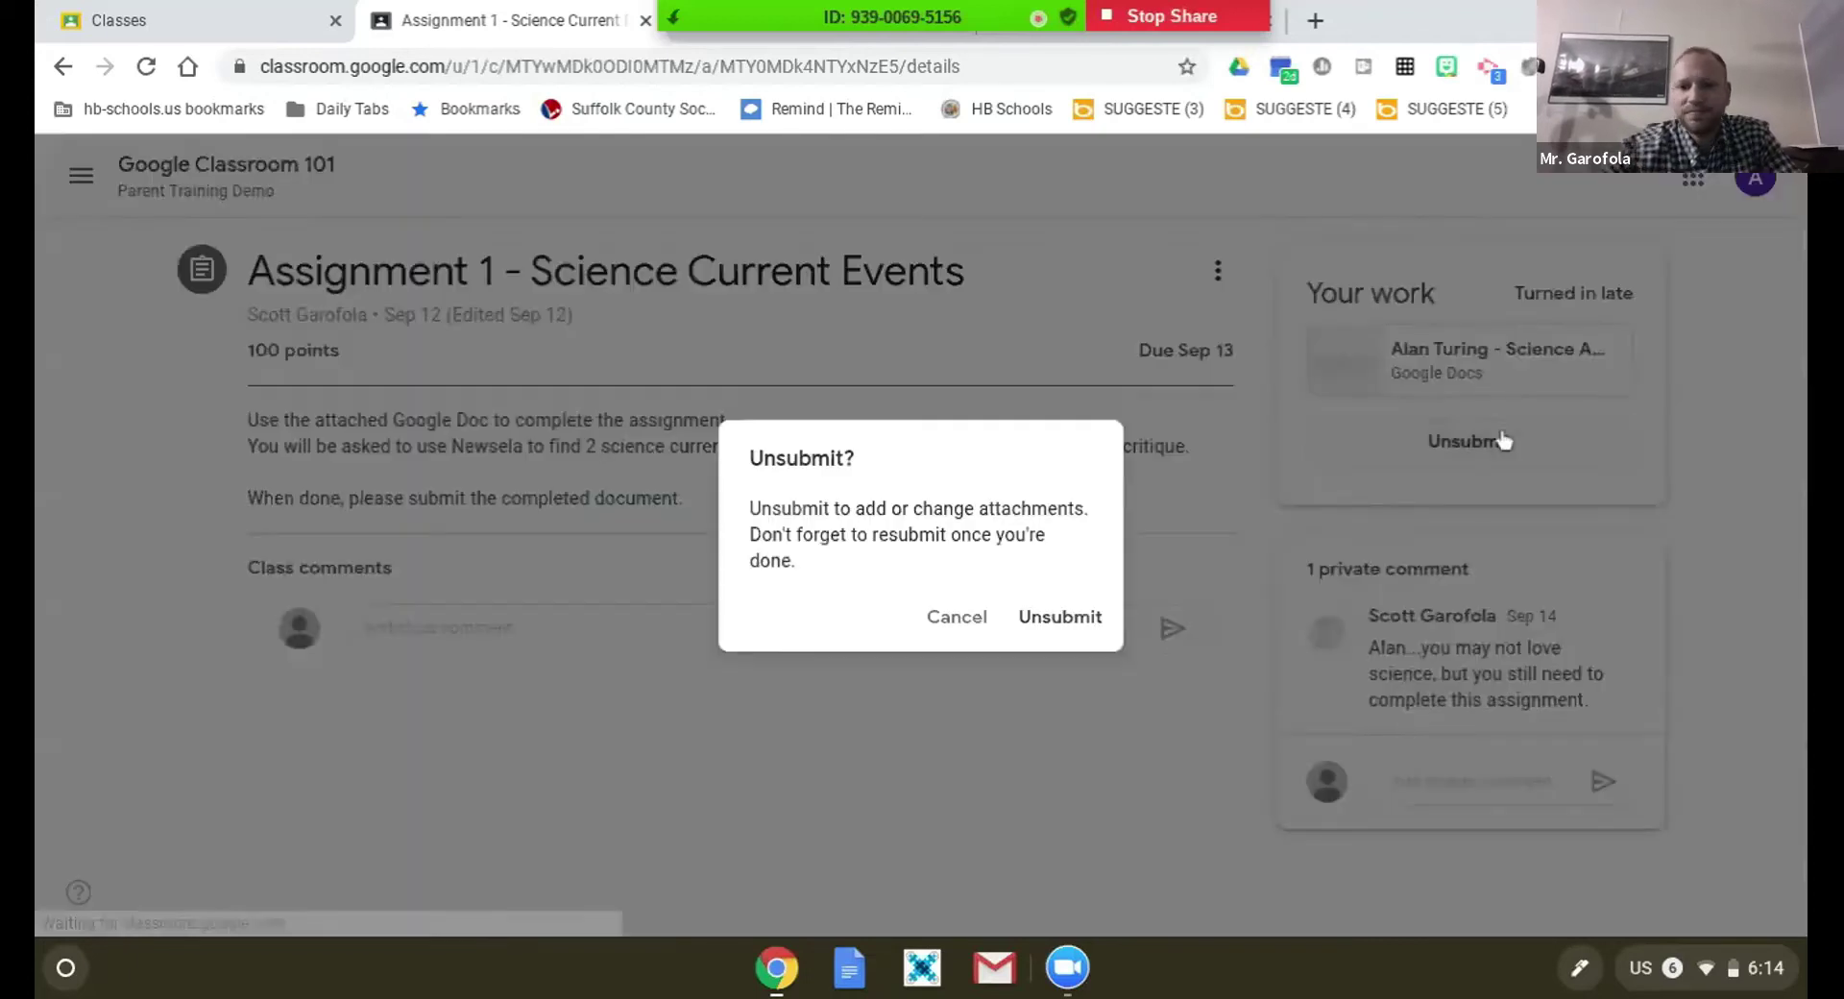
left_click(1057, 619)
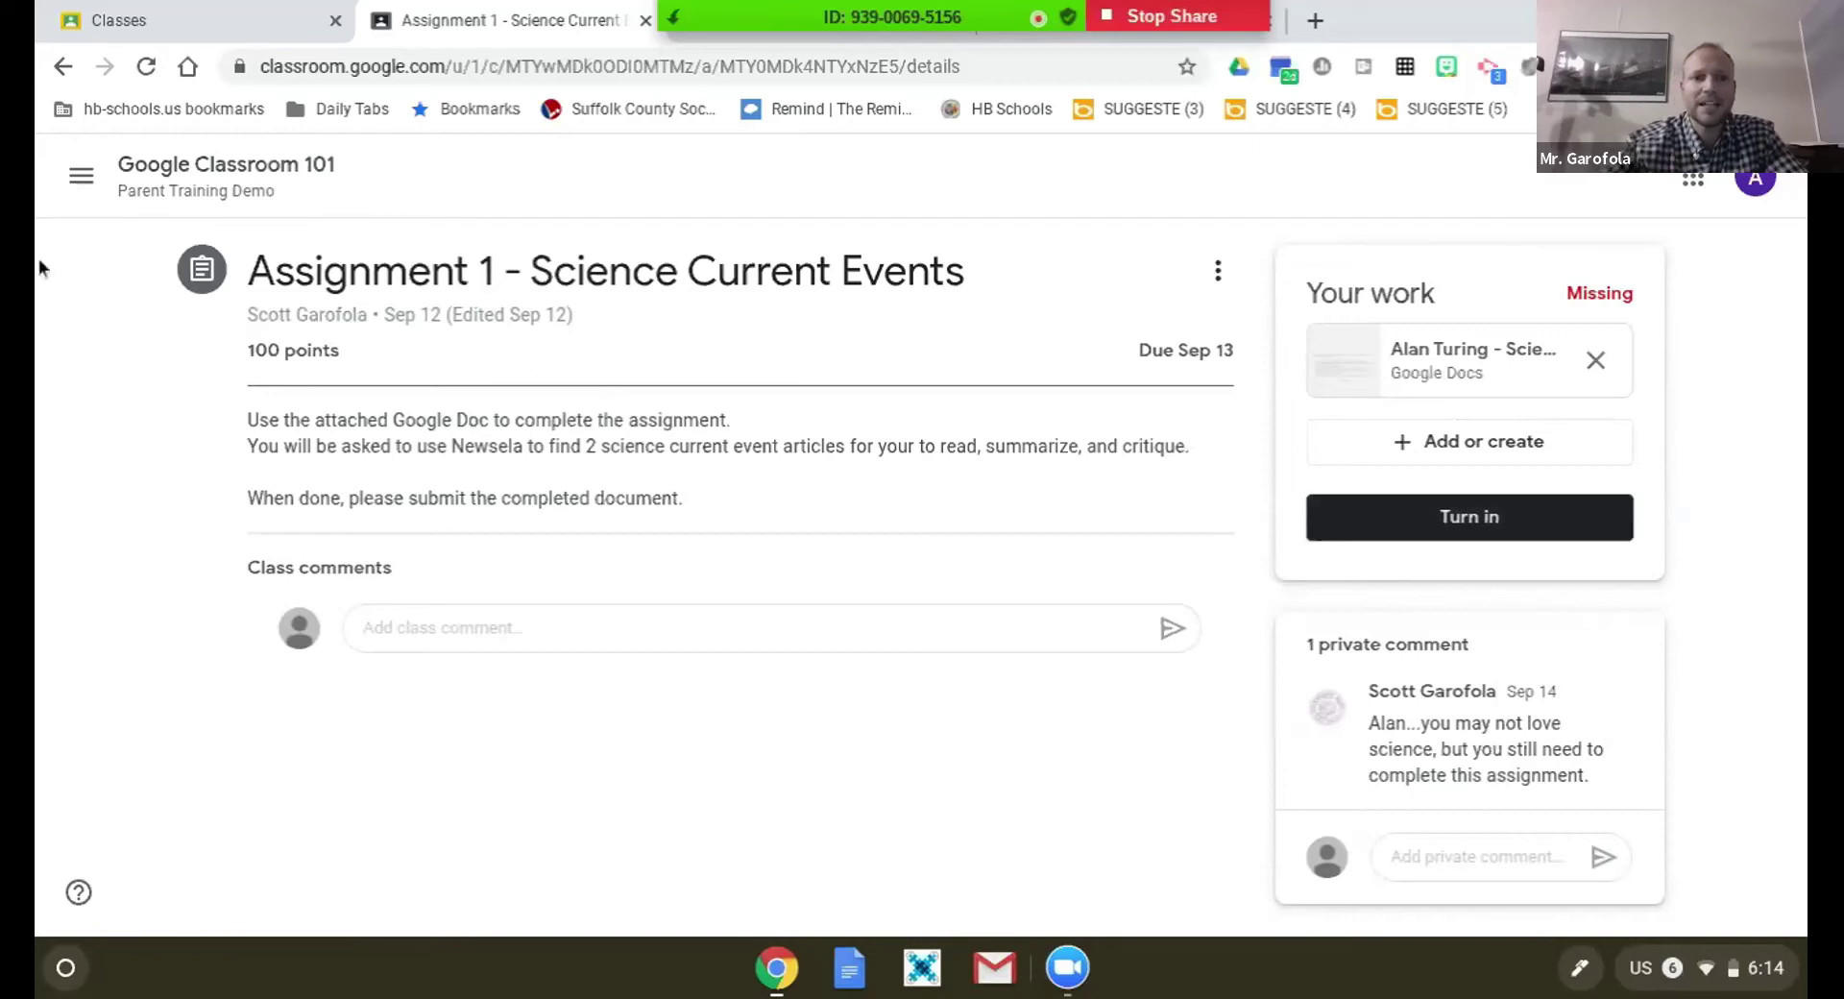
- Go back to the class's Classwork list and collapse the Assignment 1 - Science Current Events details
left_click(240, 165)
left_click(879, 182)
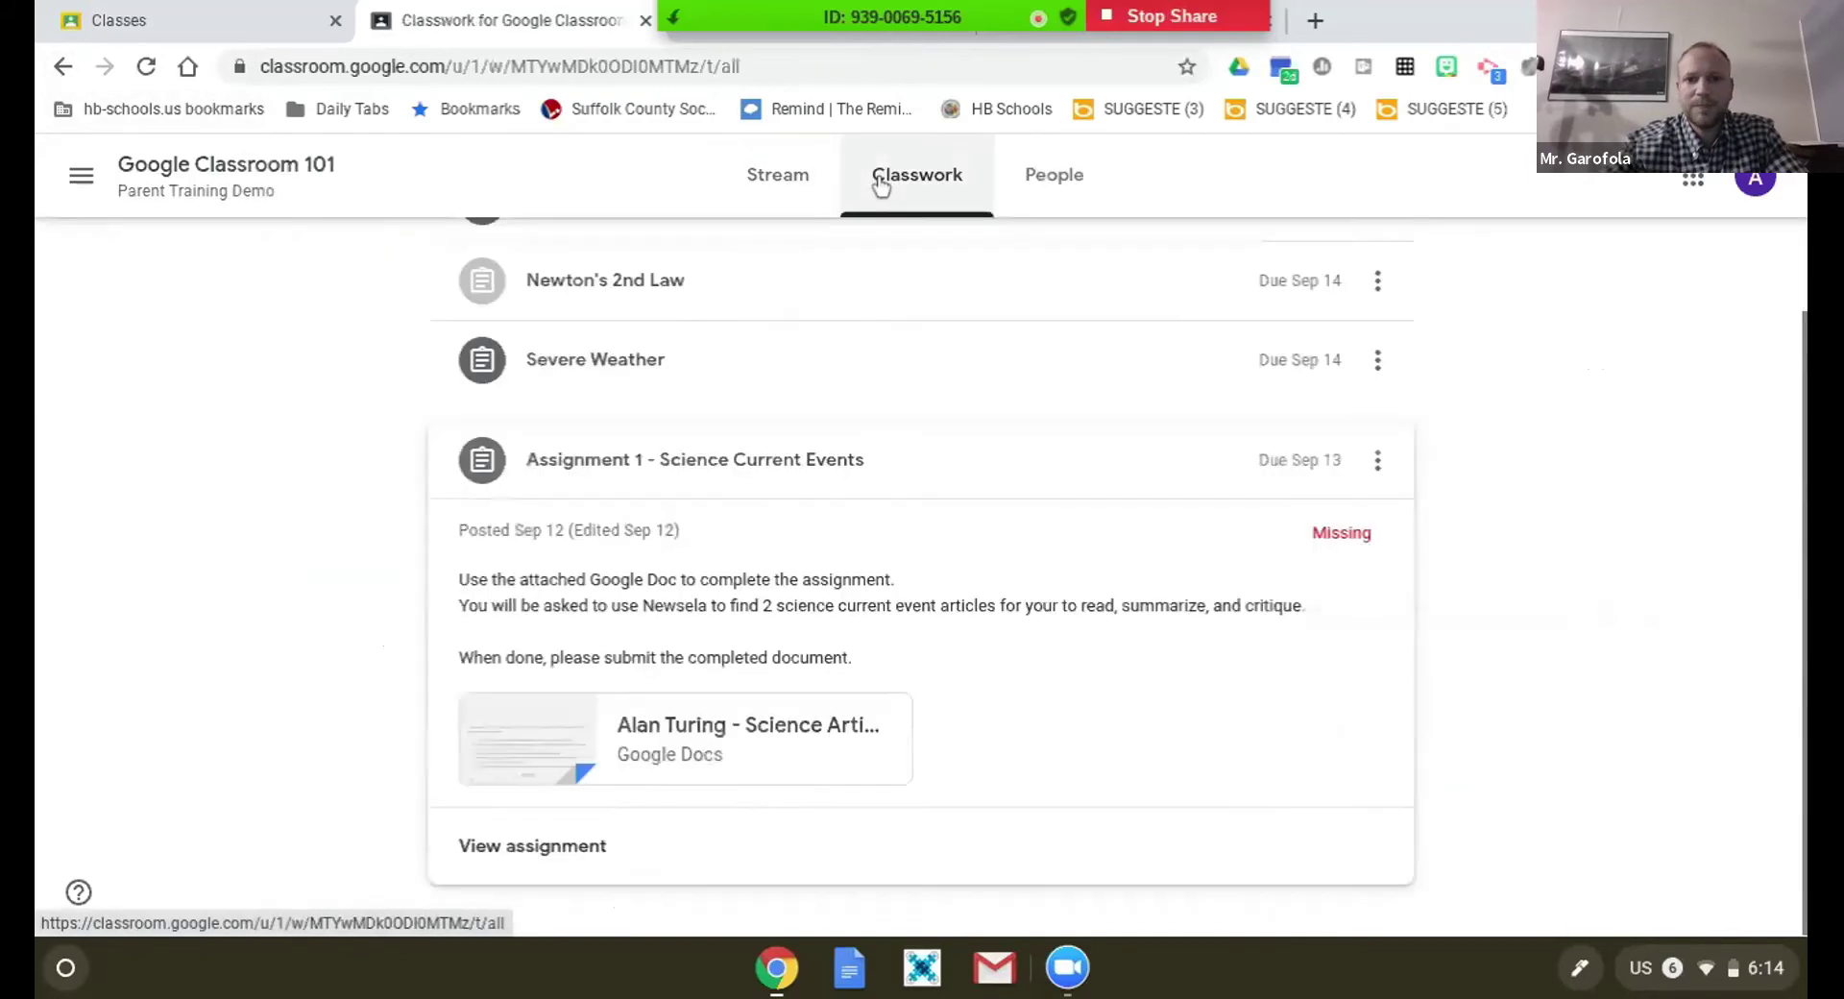
left_click(671, 478)
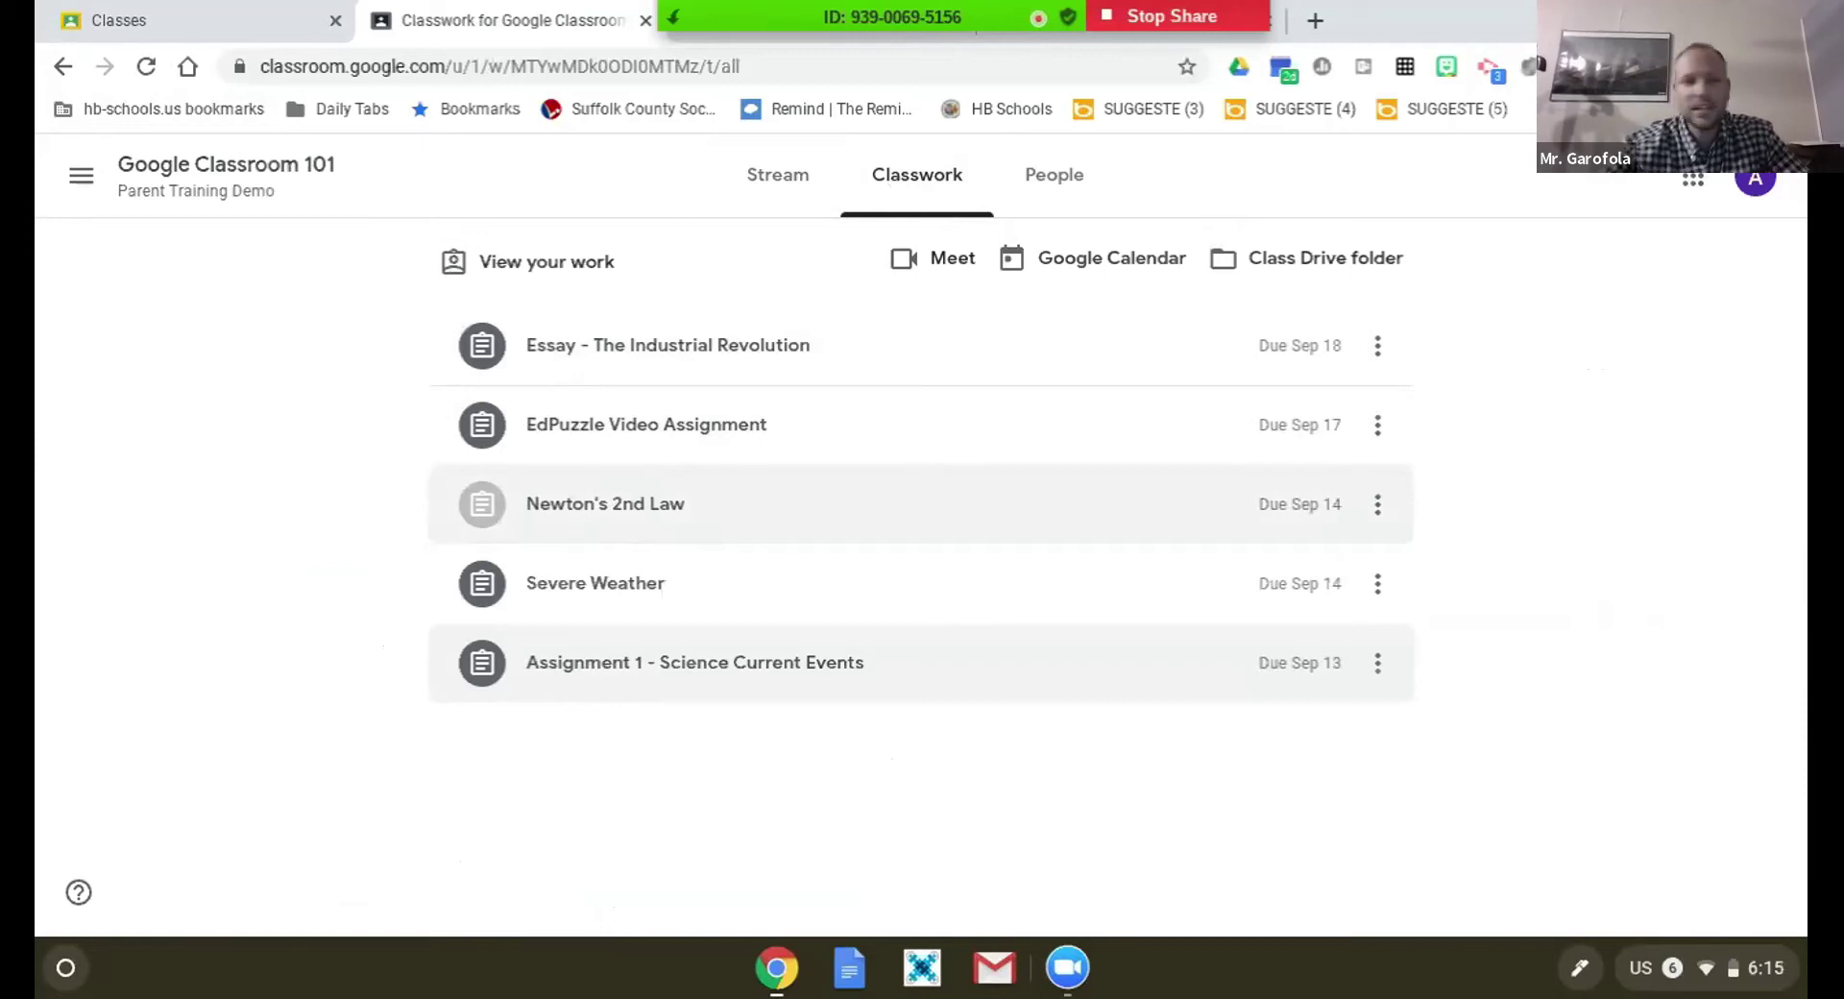
- Open the EdPuzzle Video Assignment's full view, look at its linked Boston Tea Party video activity, and return to the assignment
left_click(711, 454)
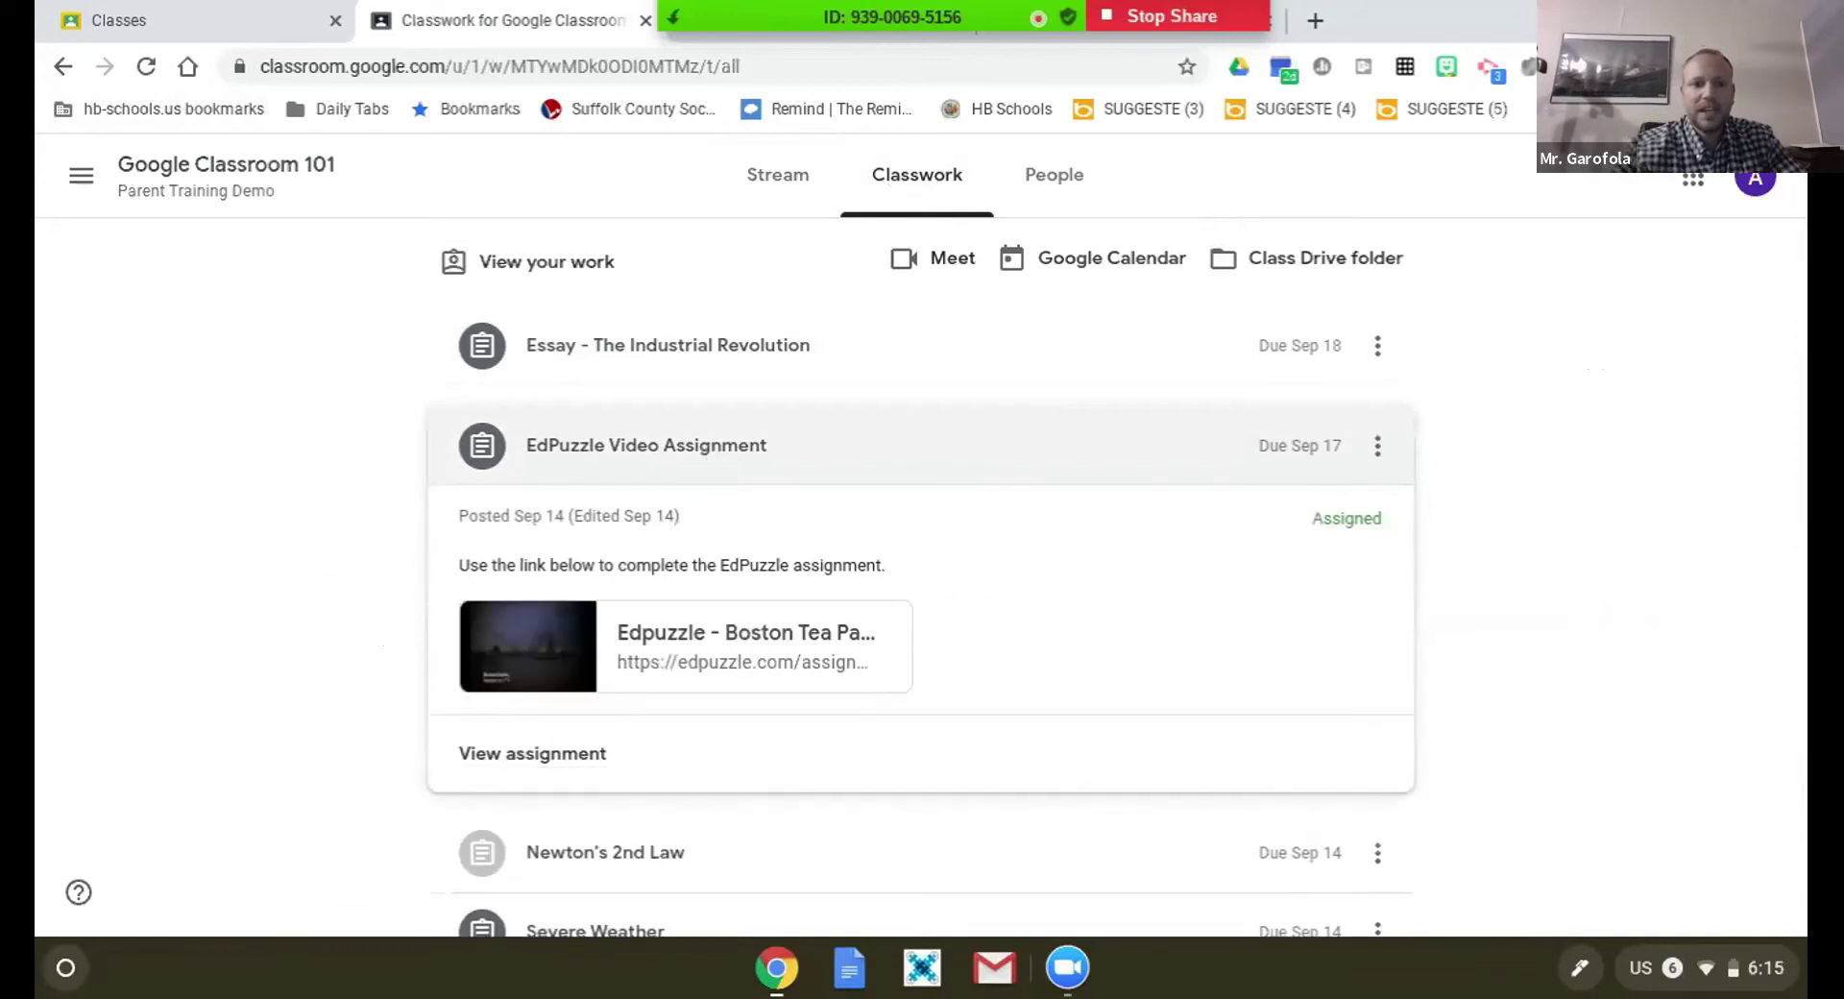
left_click(530, 754)
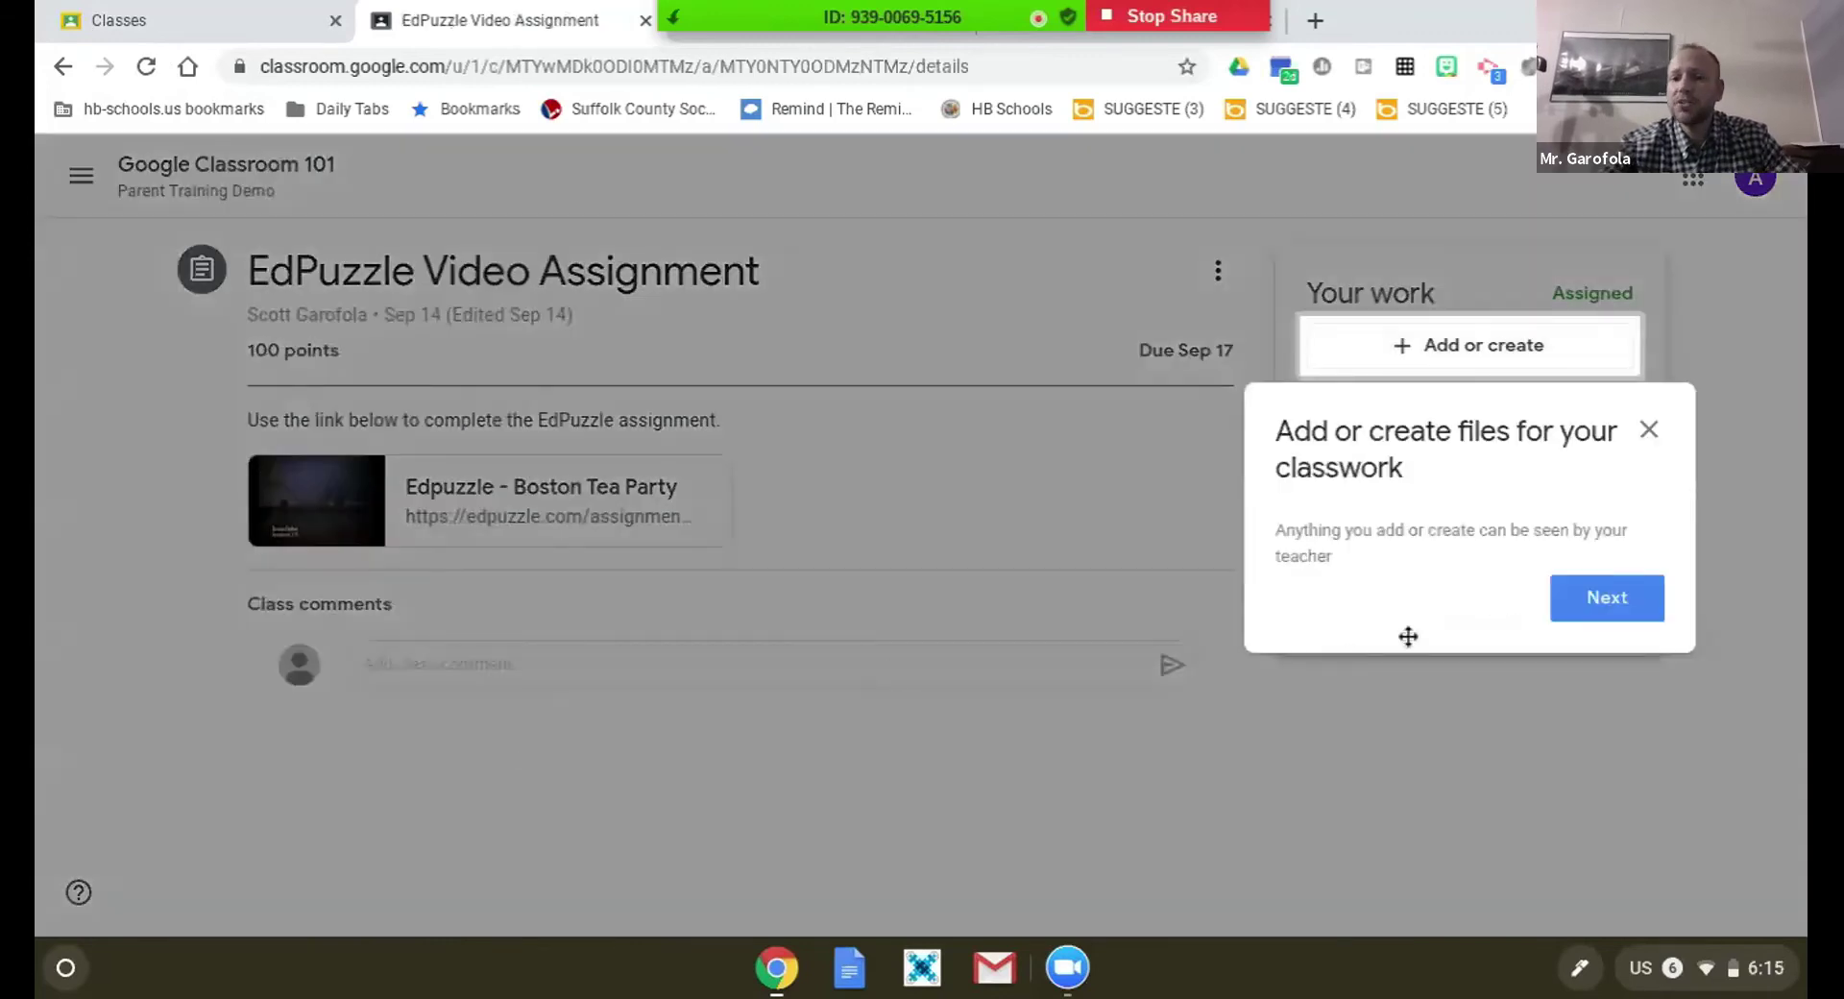
left_click(1652, 435)
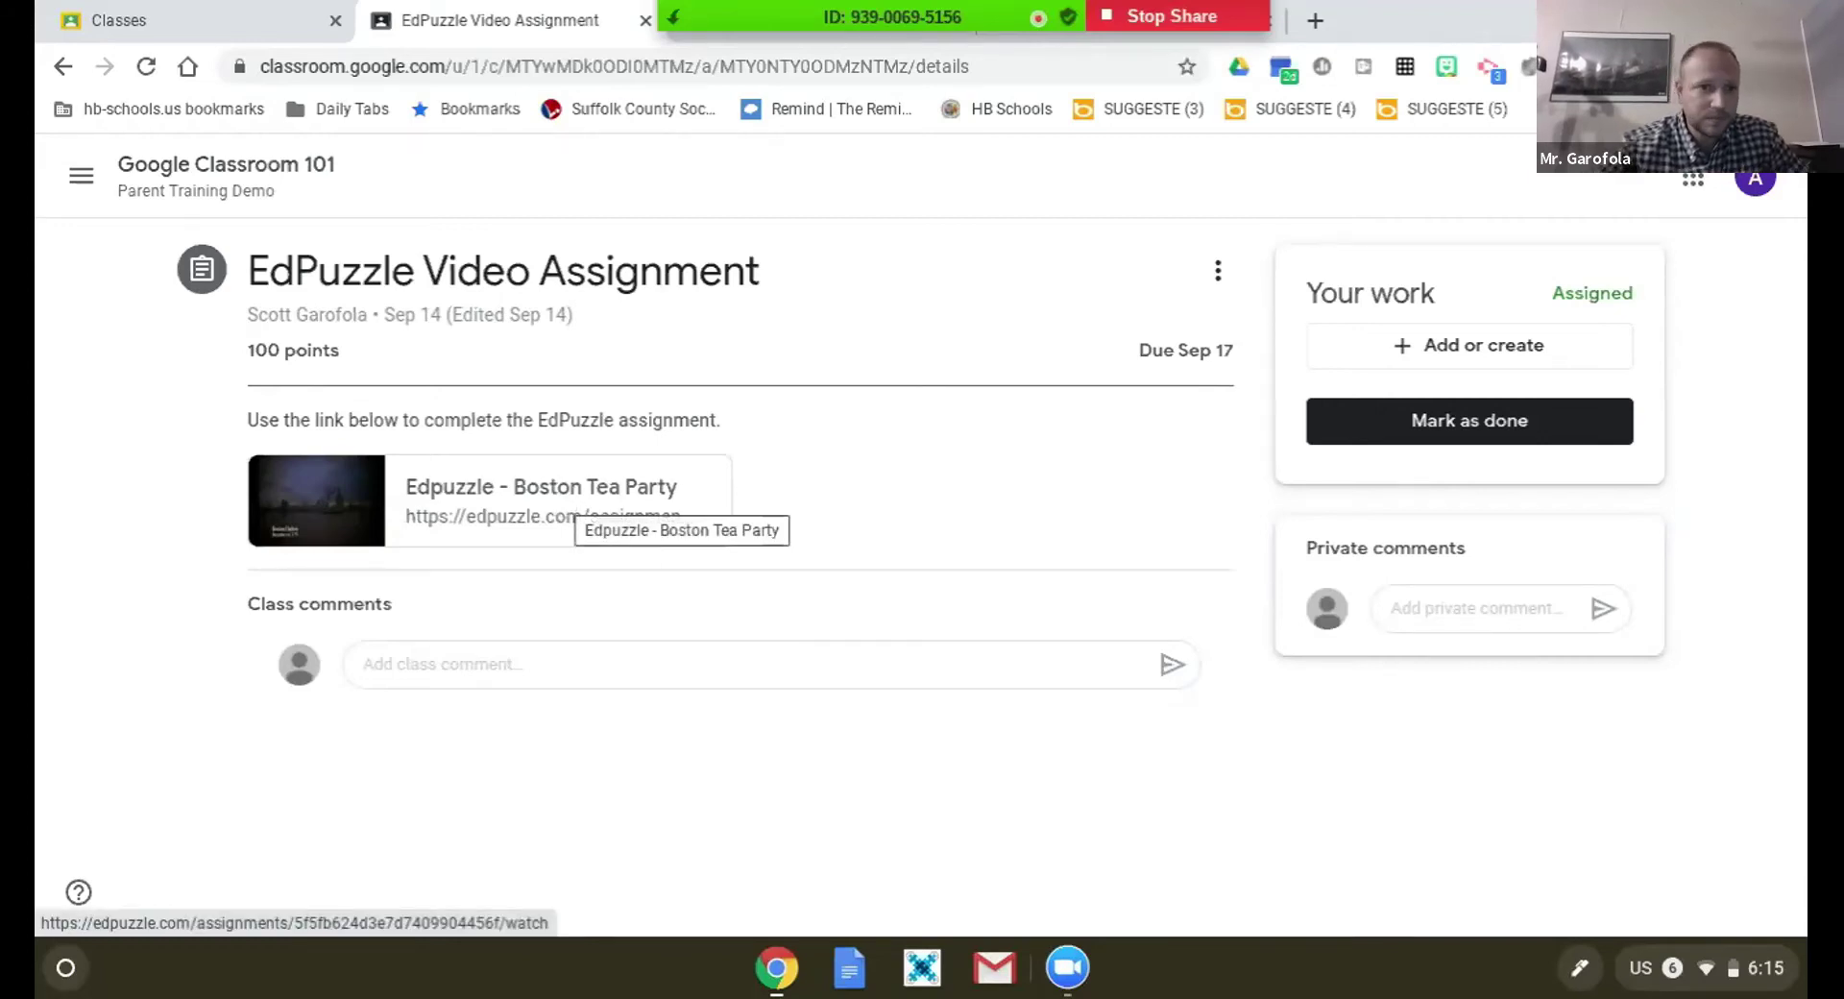
left_click(563, 506)
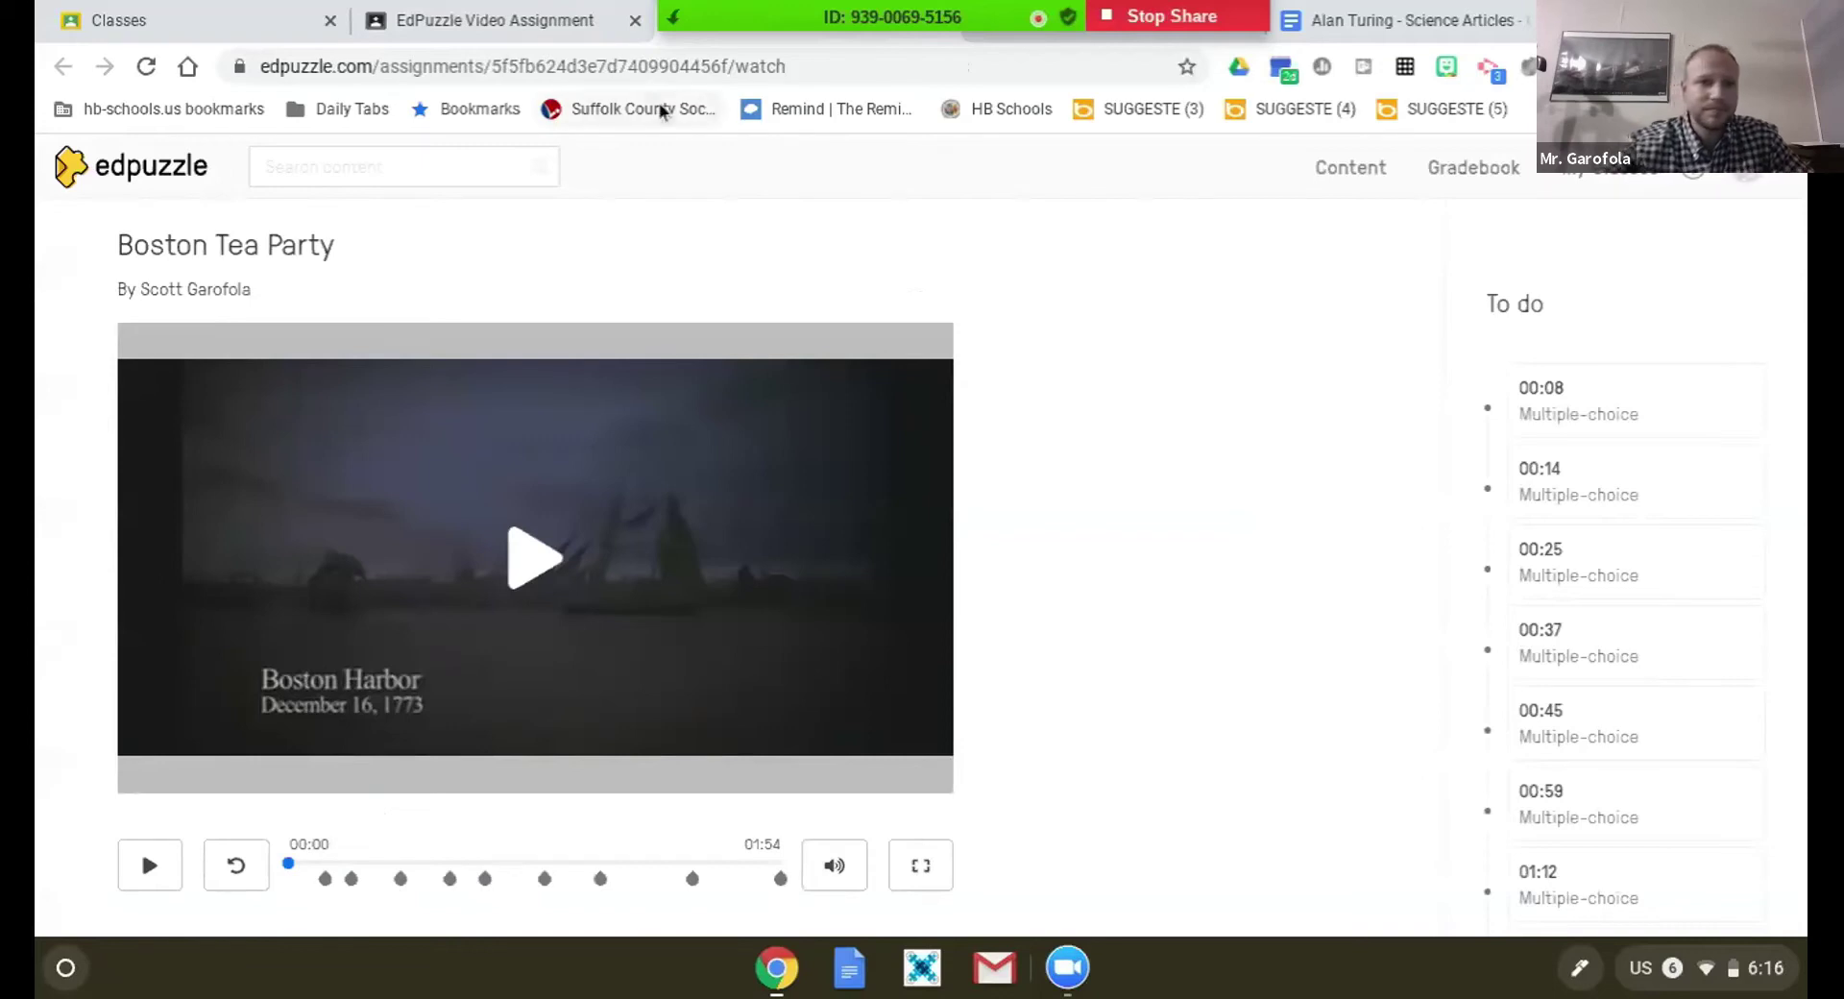
left_click(473, 18)
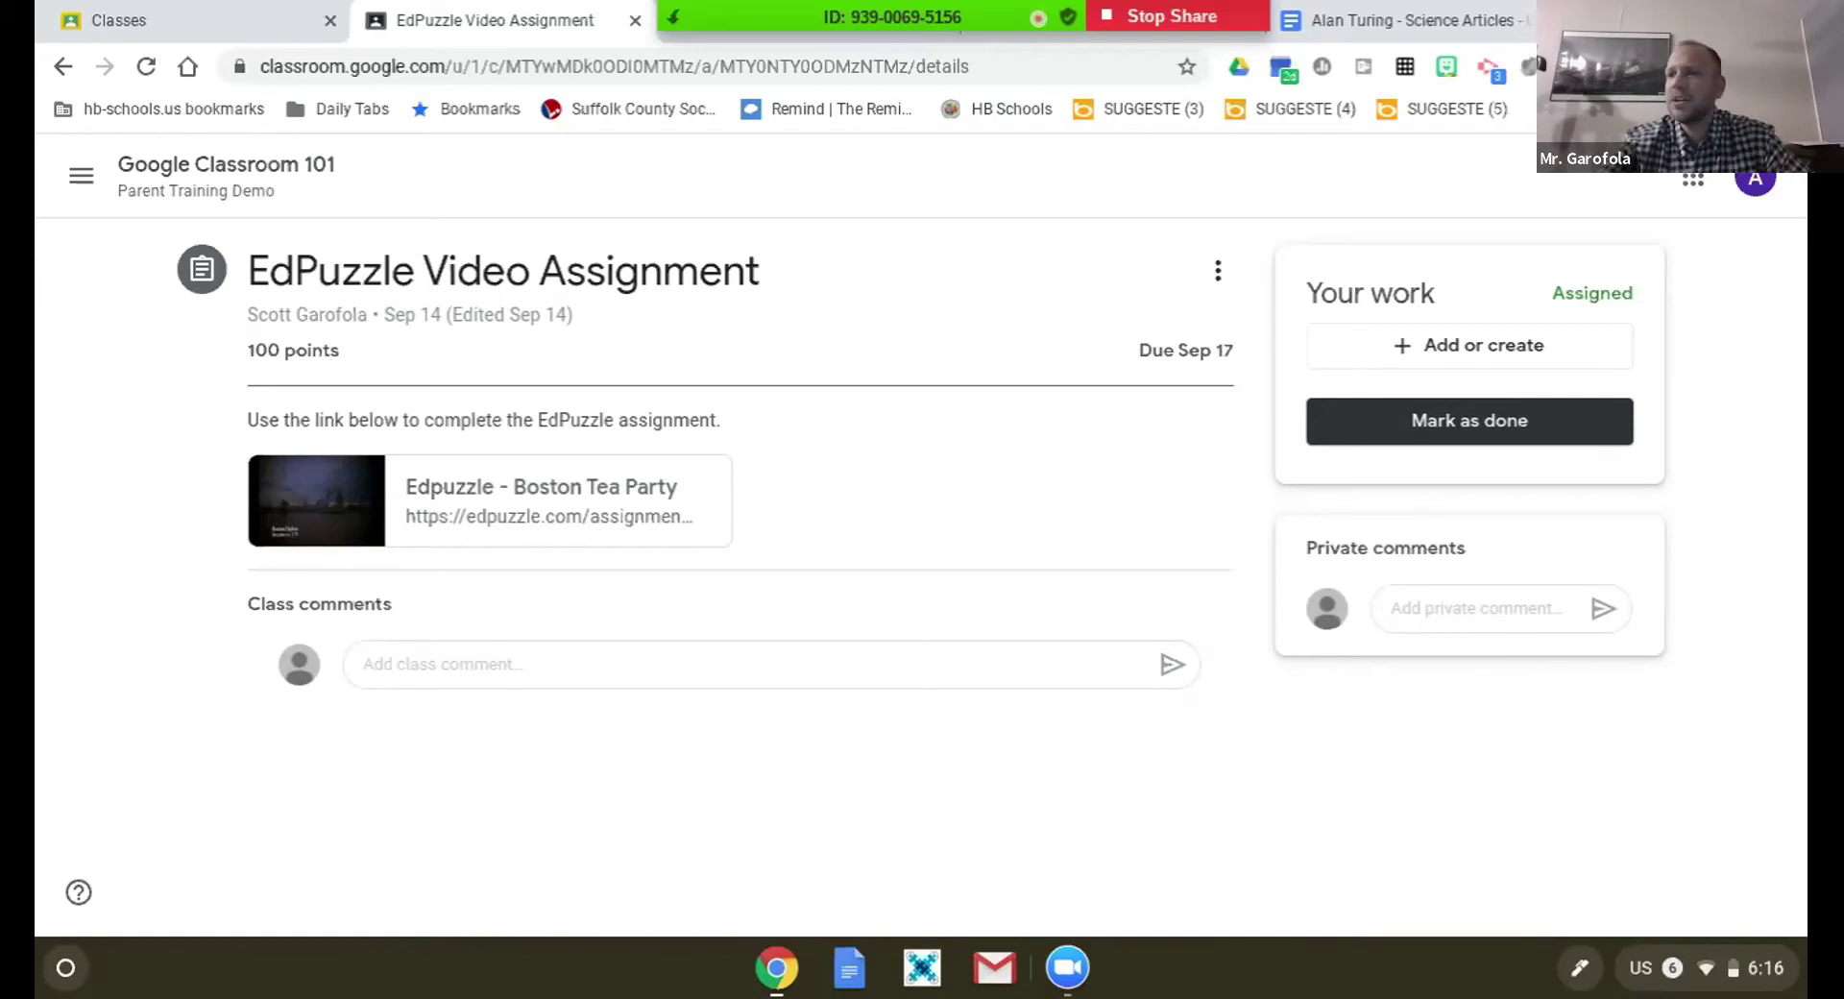
- Mark the EdPuzzle Video Assignment as done and return to the Classwork list with its details collapsed
left_click(1518, 426)
left_click(1091, 620)
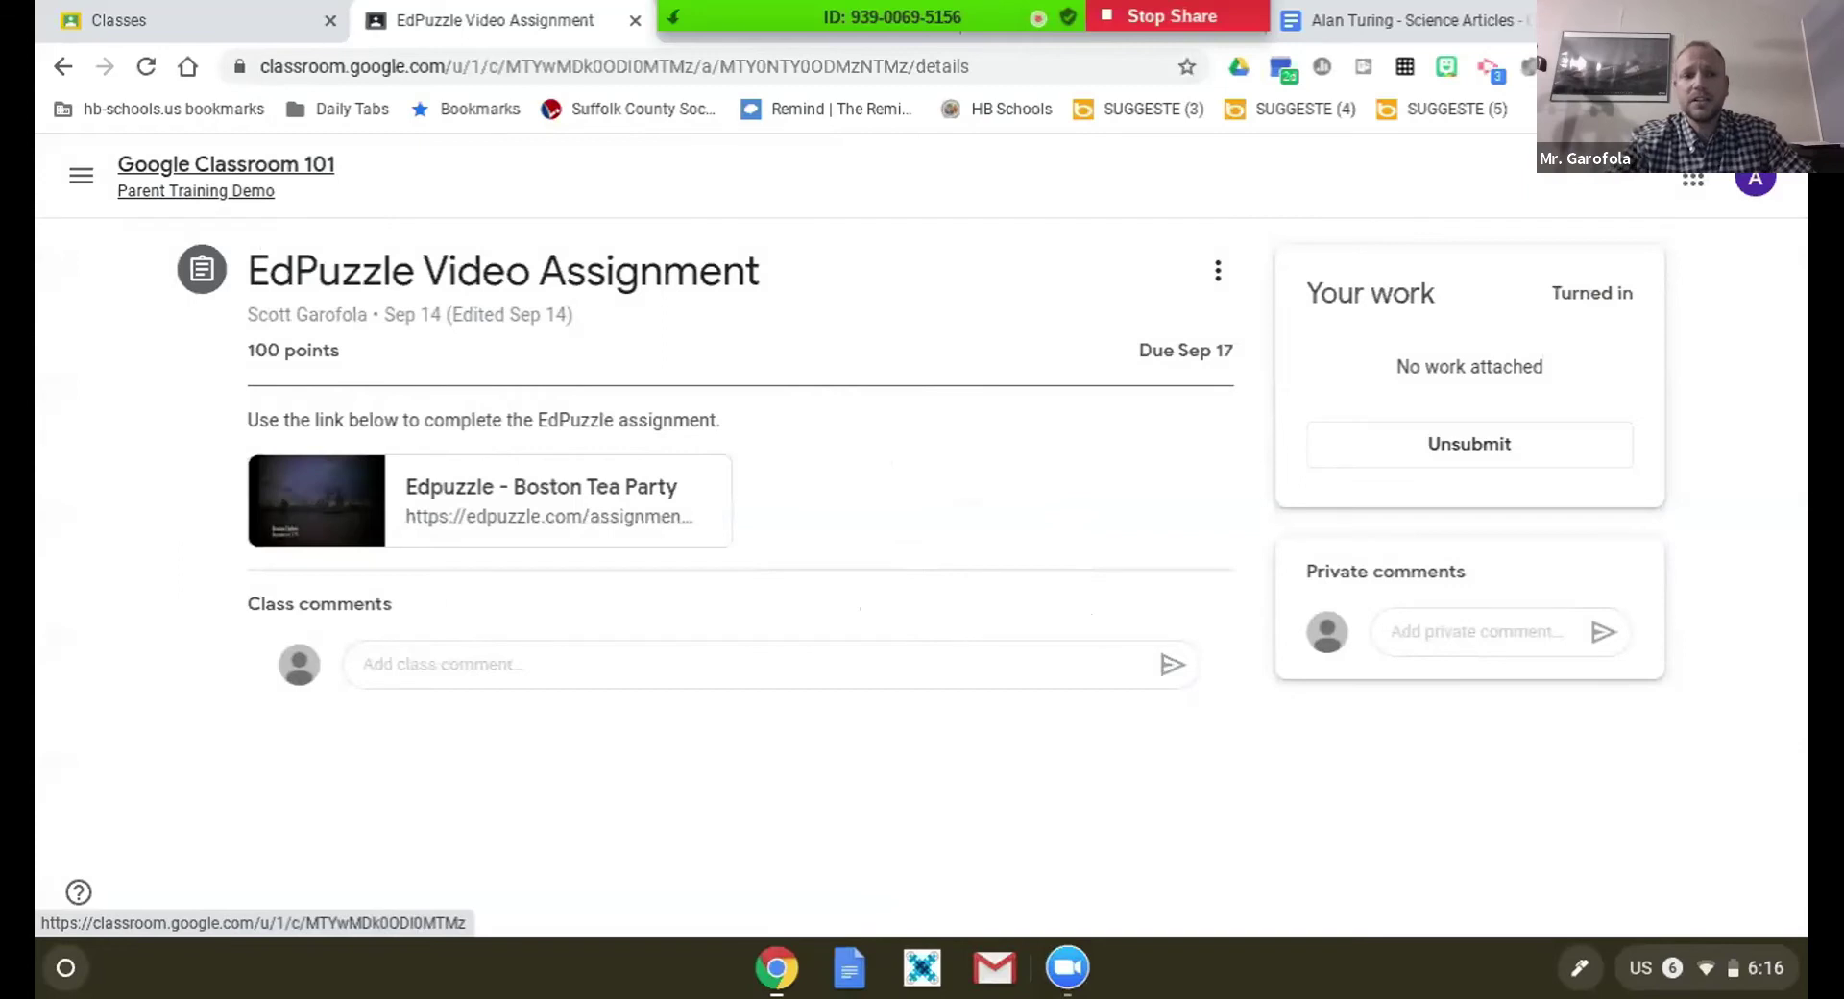
left_click(205, 186)
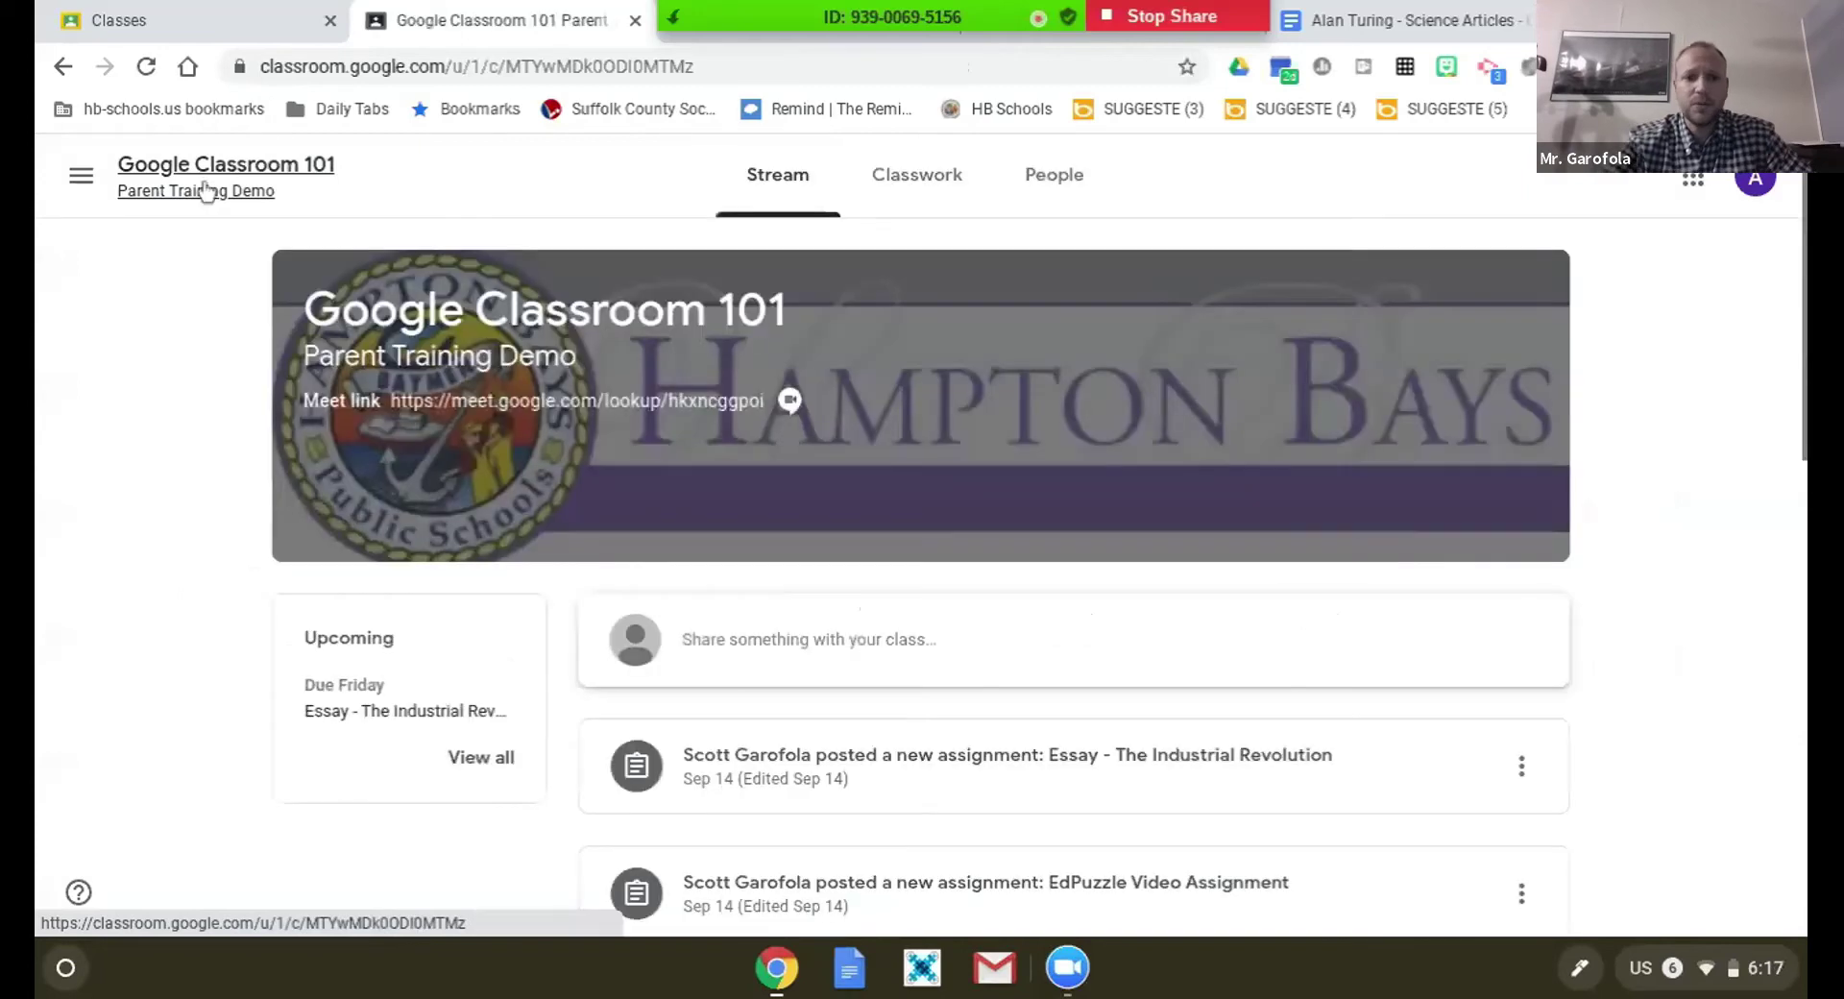
left_click(897, 184)
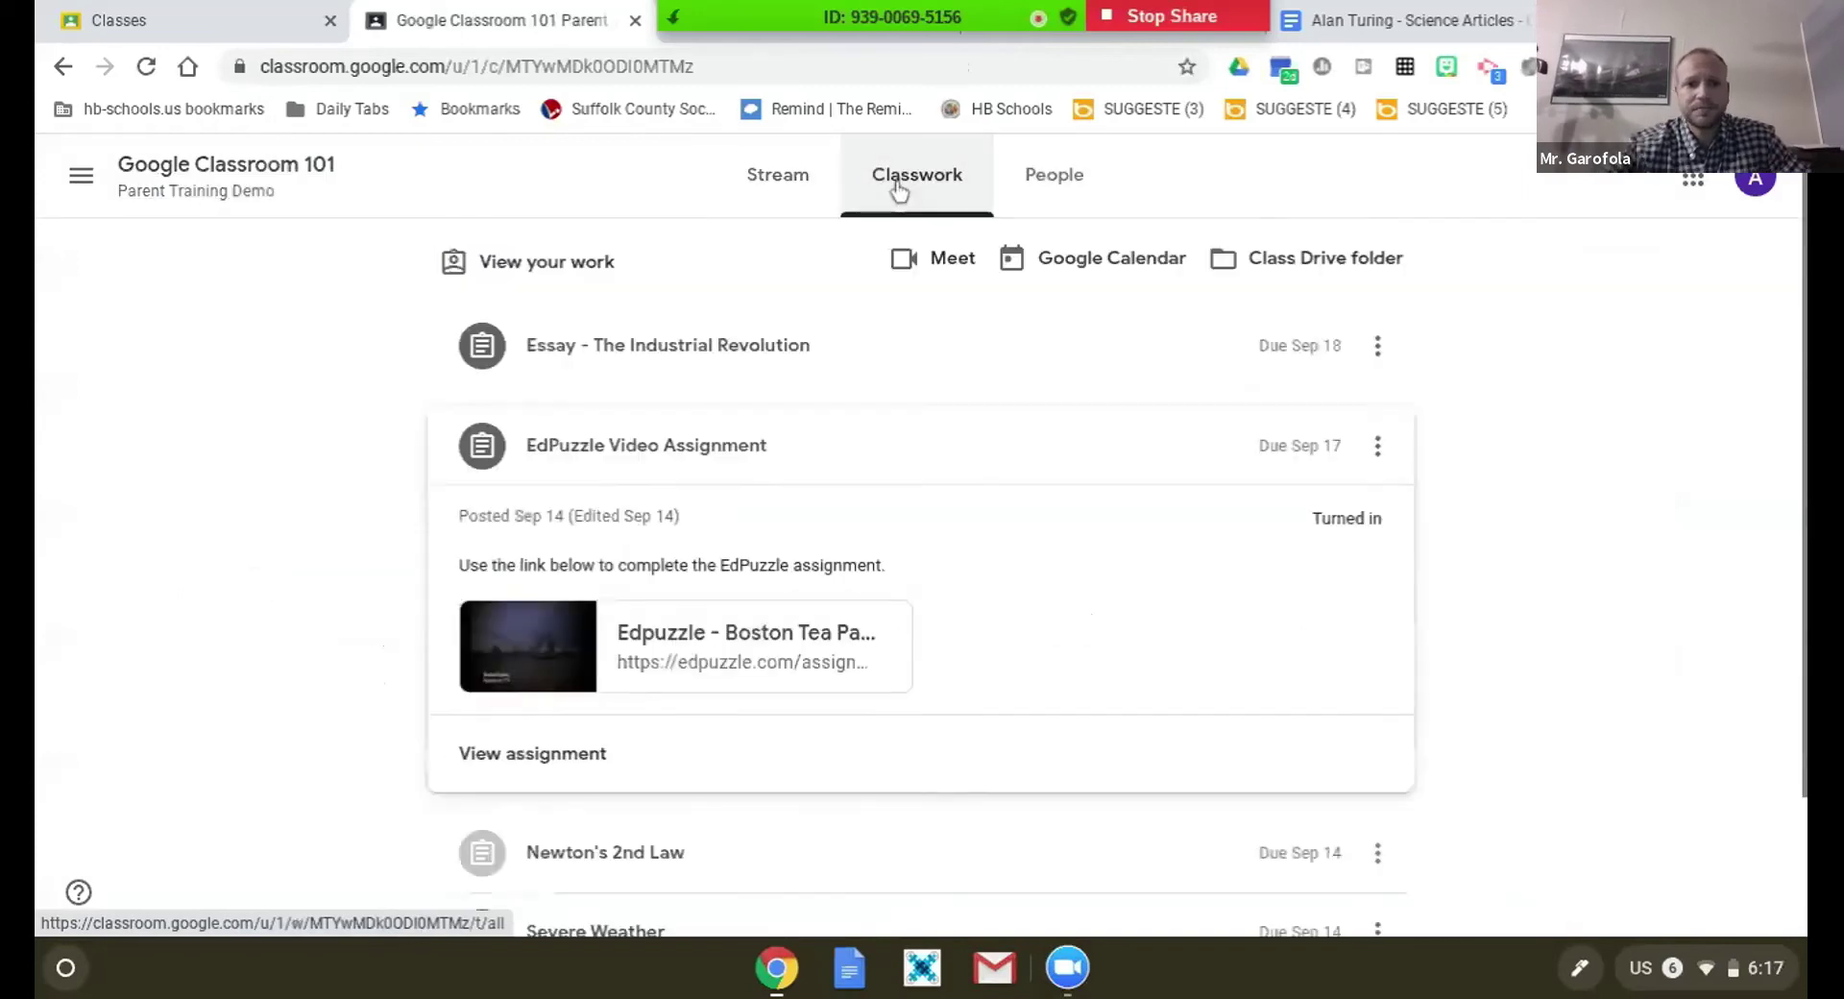
left_click(699, 478)
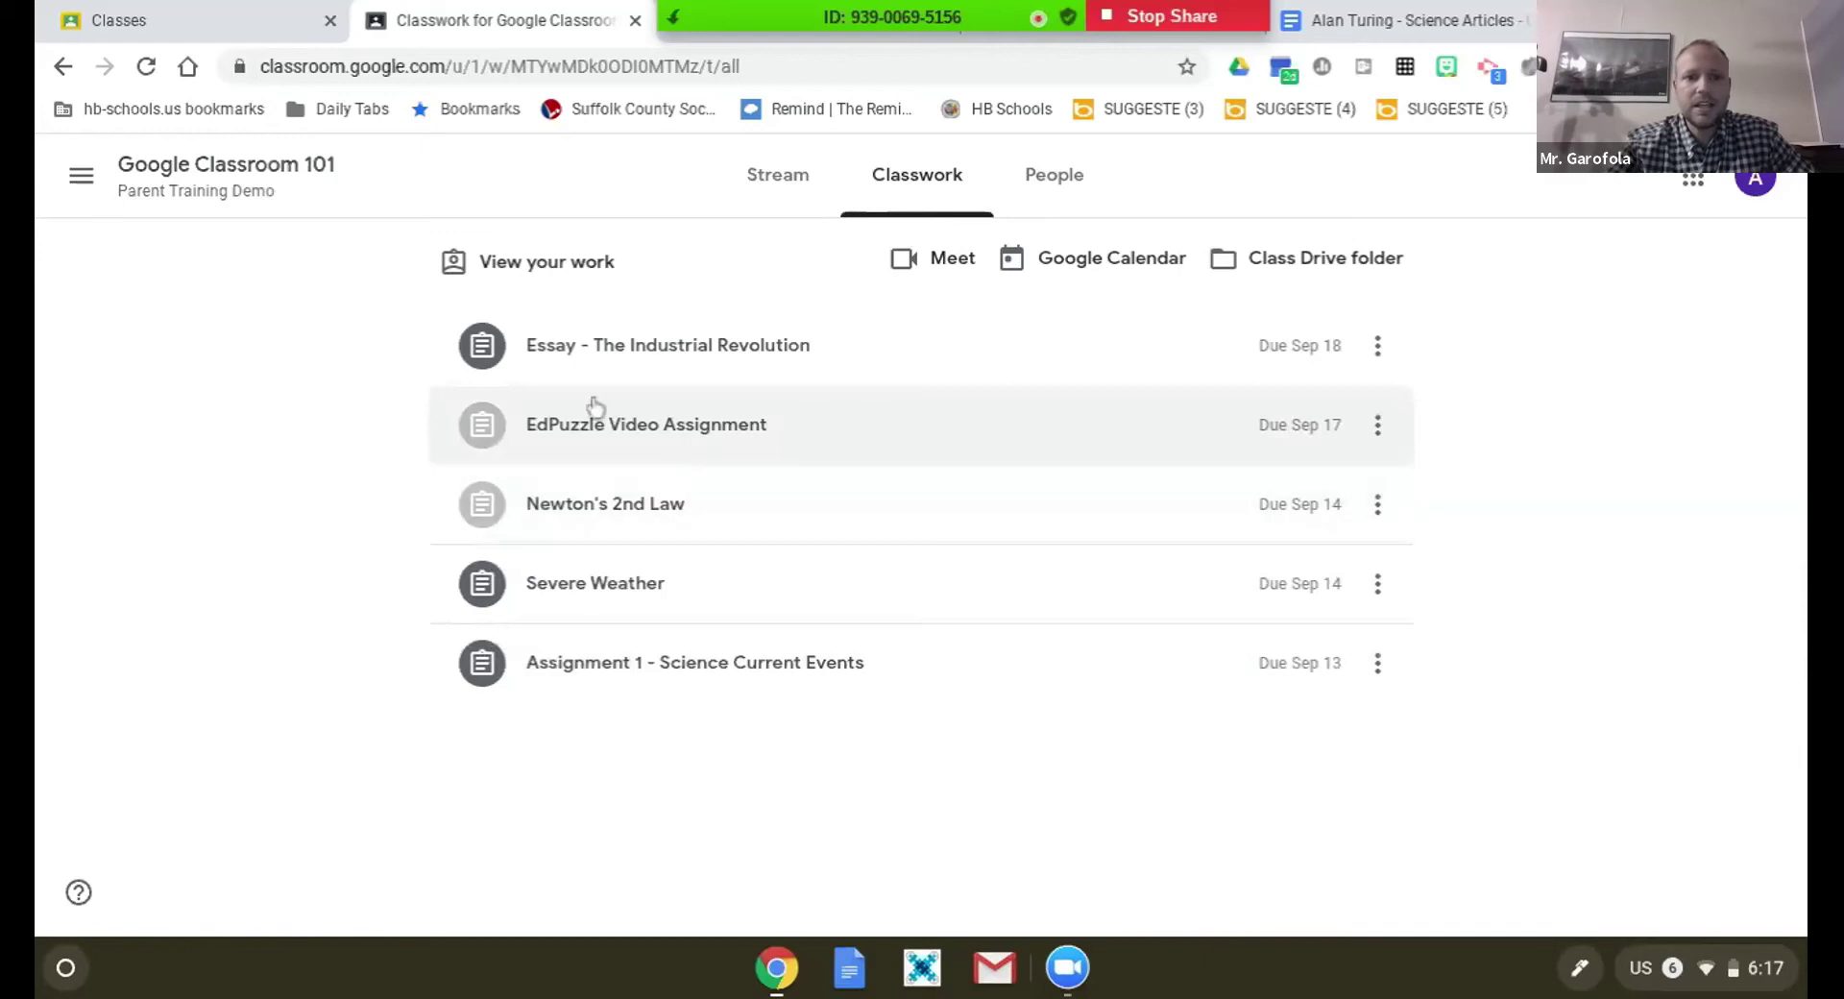
- Open the full view of the Essay - The Industrial Revolution assignment and create a new Google Docs document for its work
left_click(797, 352)
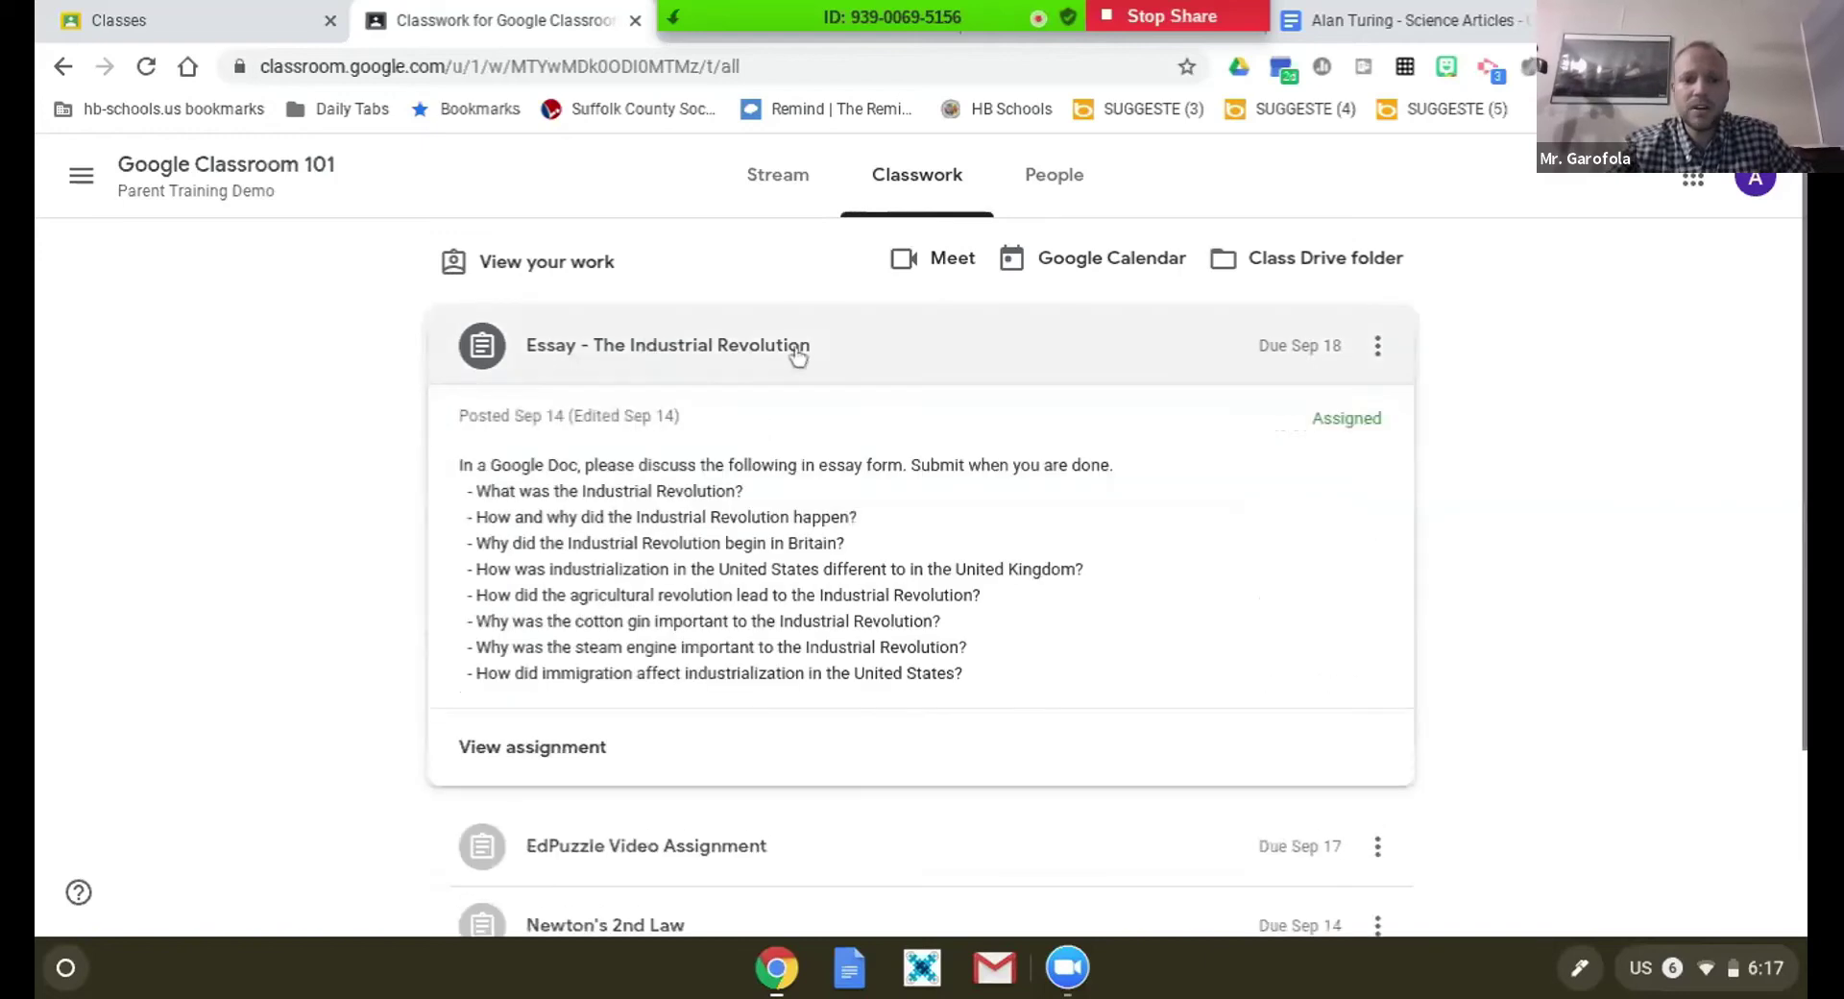
left_click(532, 768)
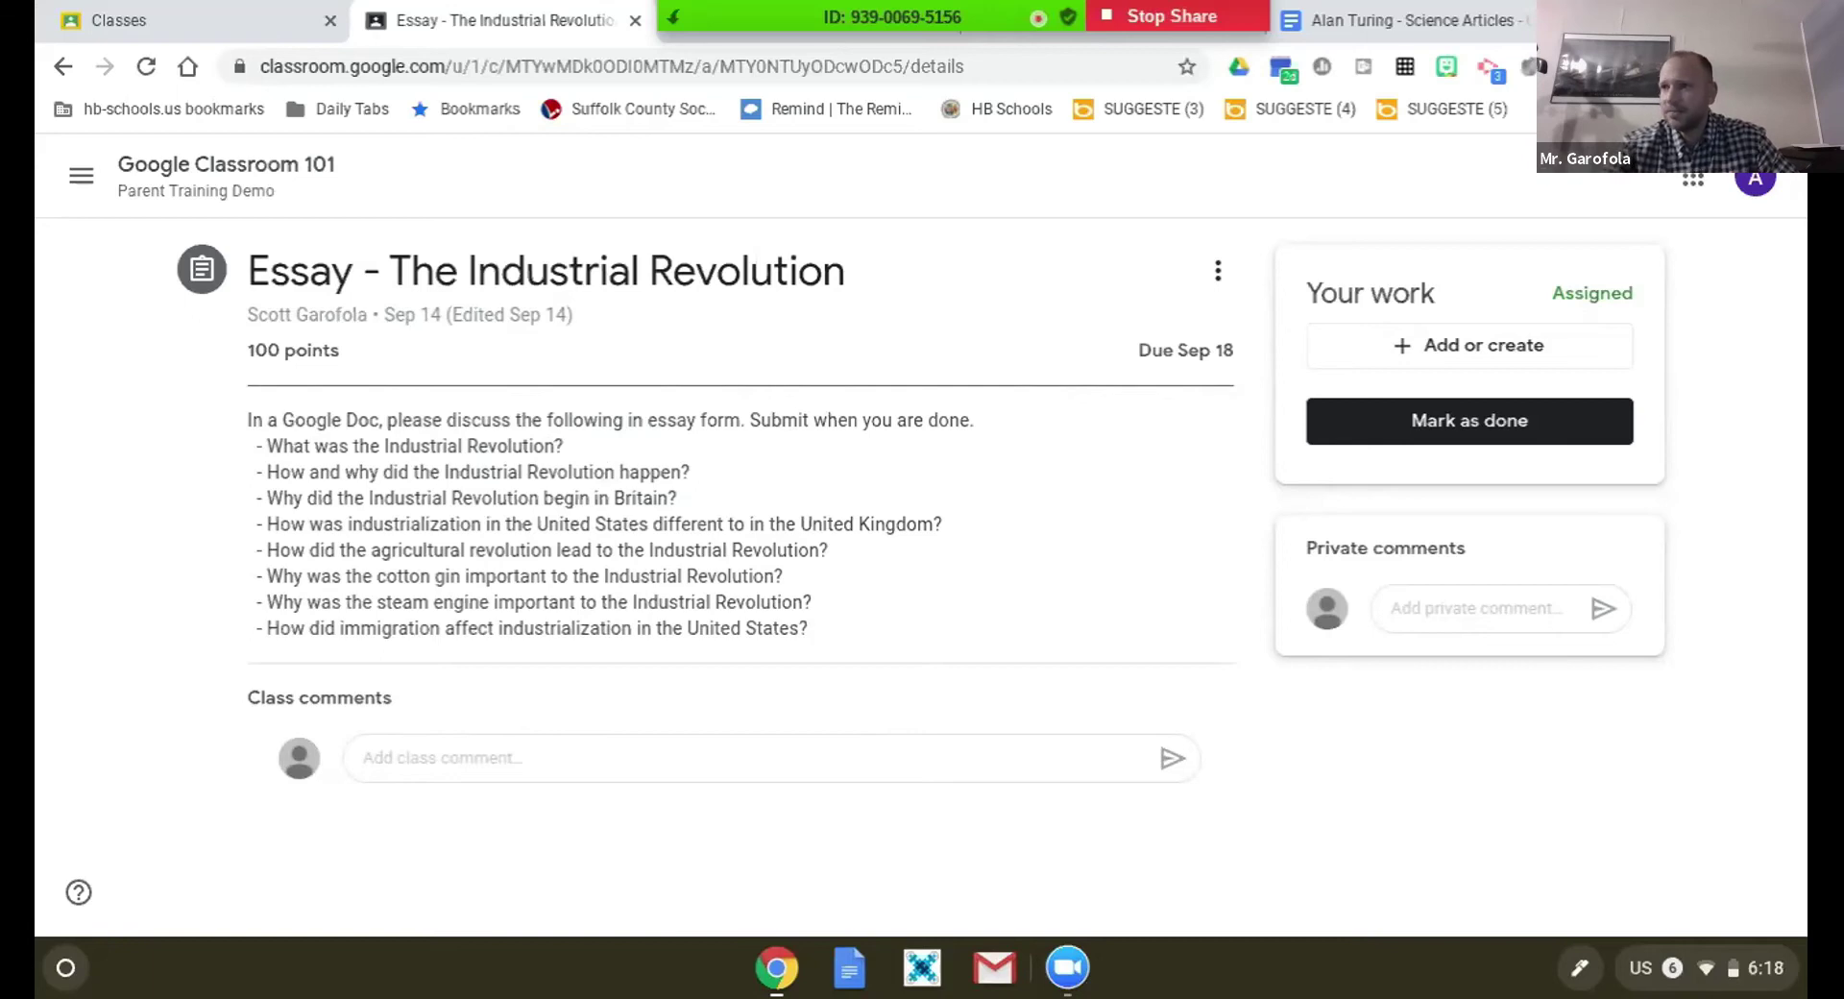
left_click(1456, 351)
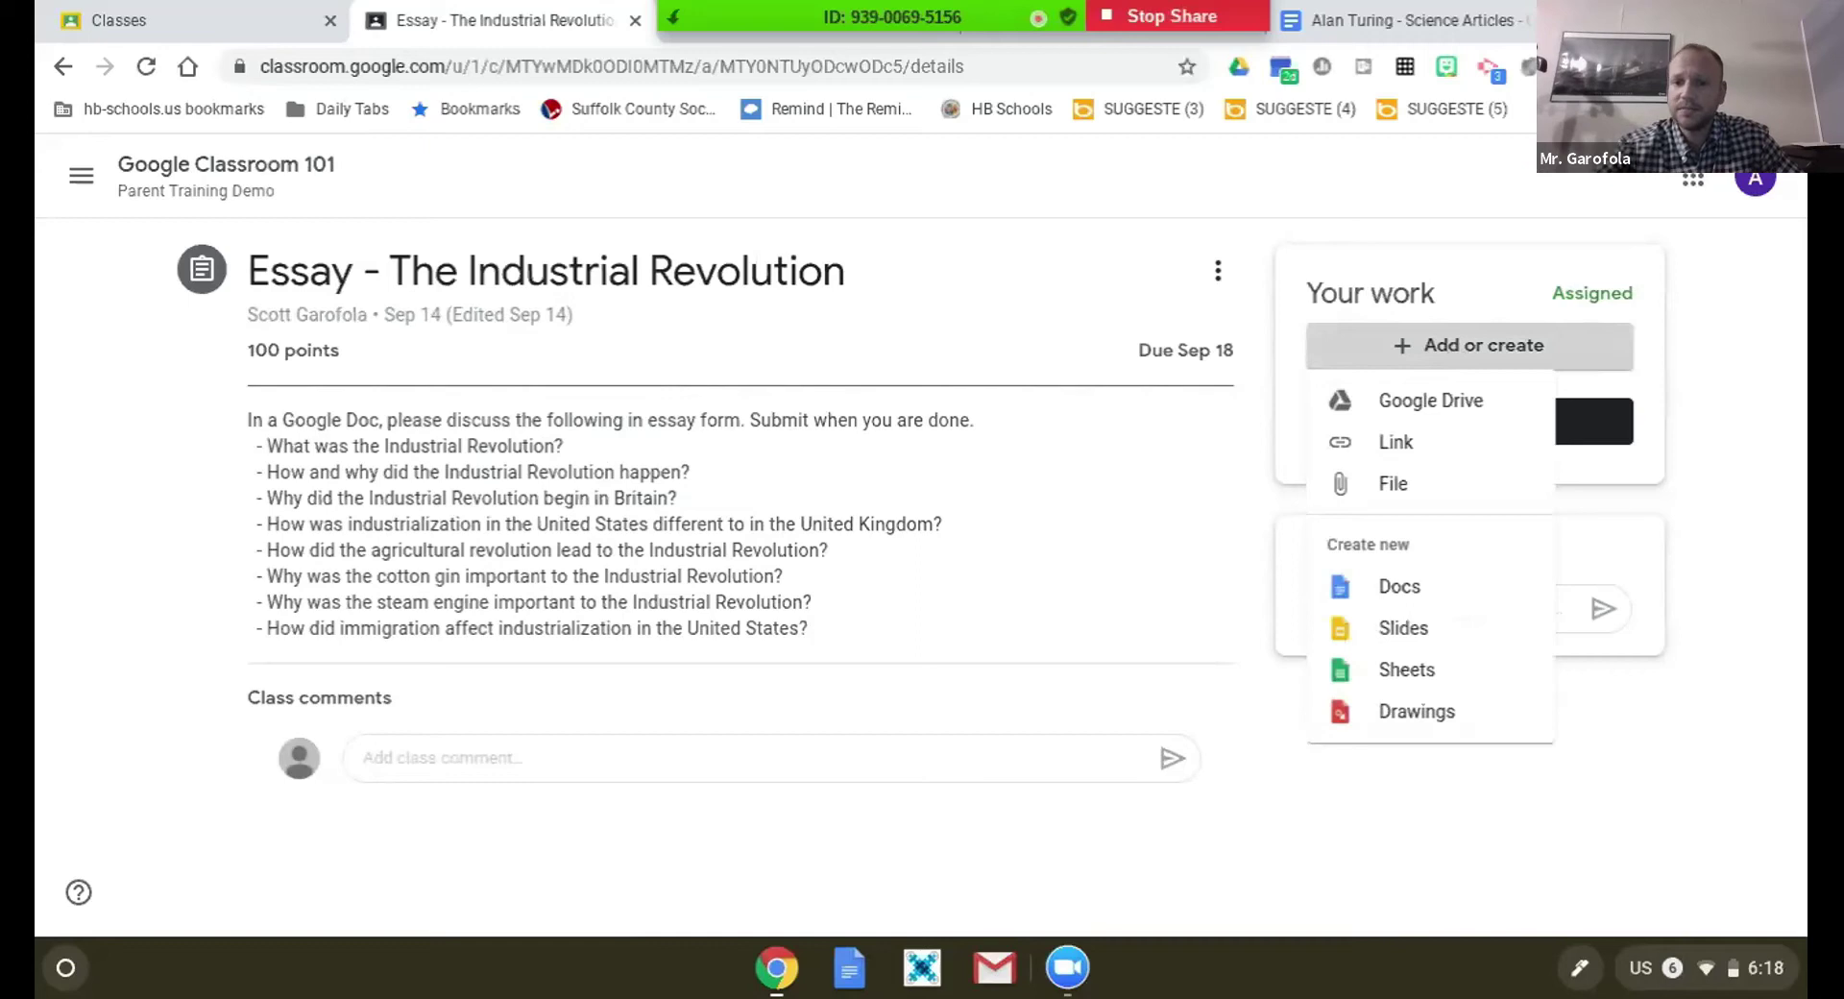
left_click(1407, 595)
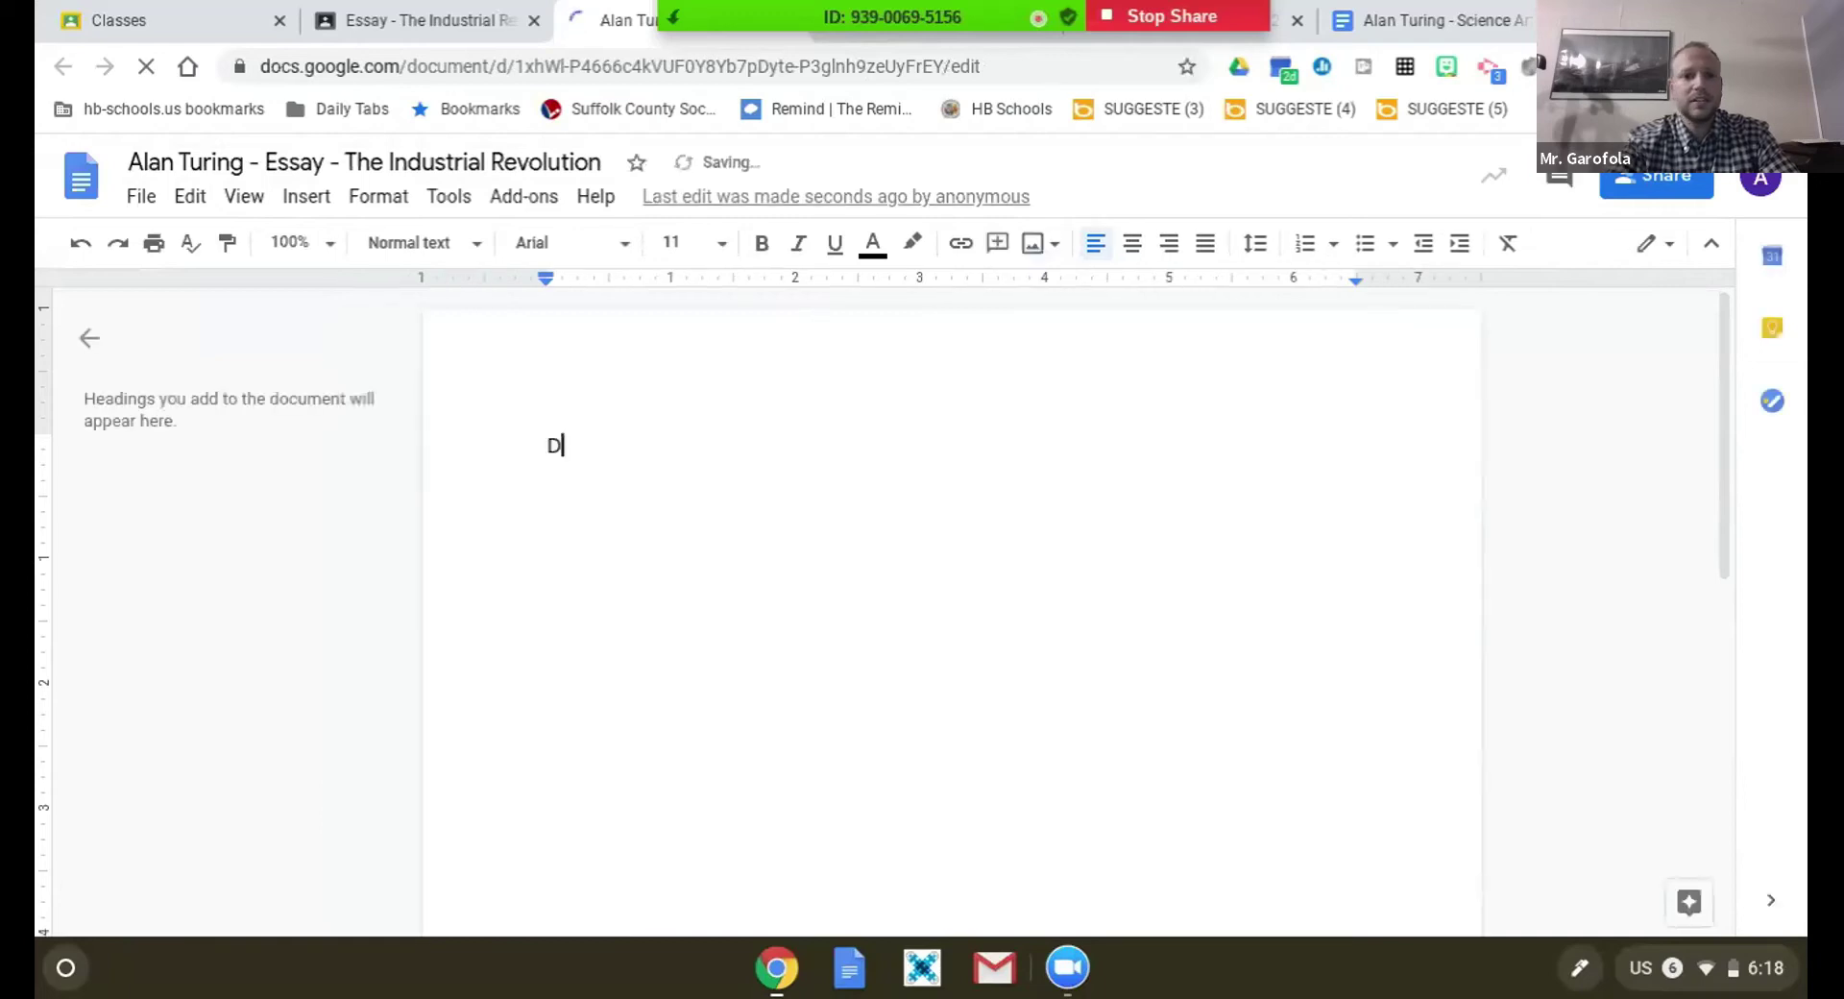
- Write the student's name, "Due Spet. 18" and "This is my work." in the essay document, separated by blank lines
type("Alan Turing")
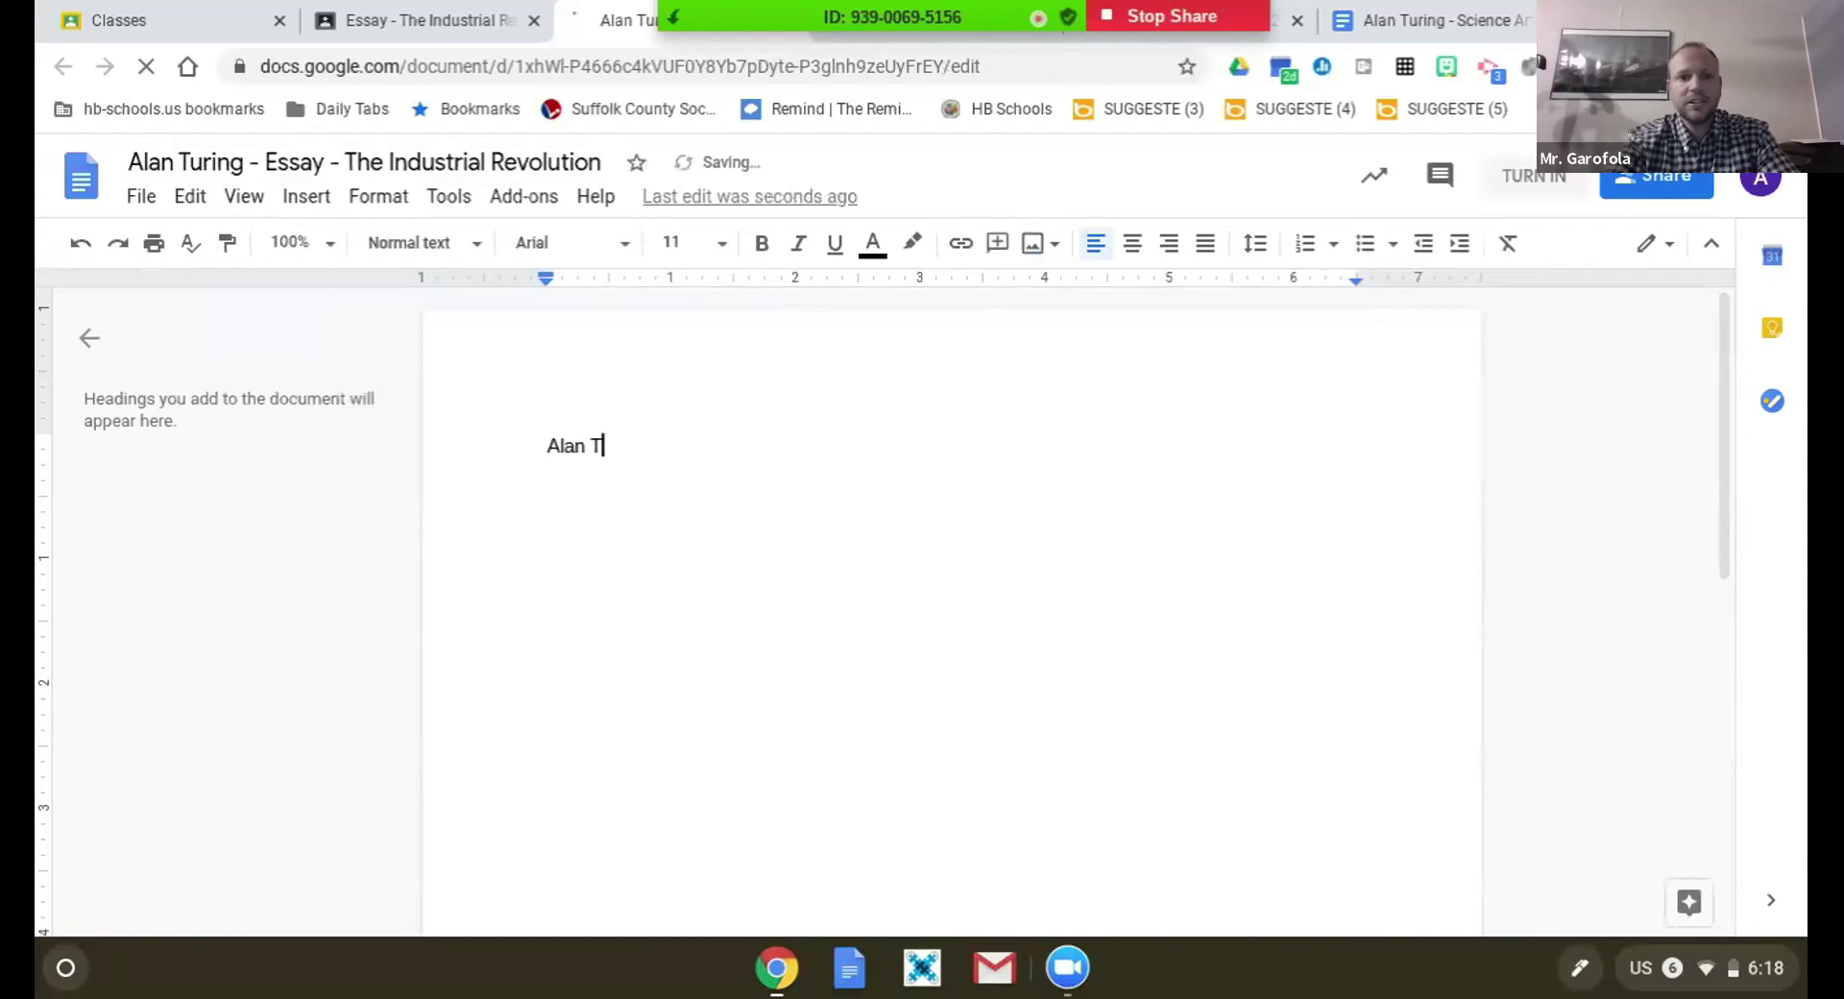
key("Return")
key("Return")
type("Due ")
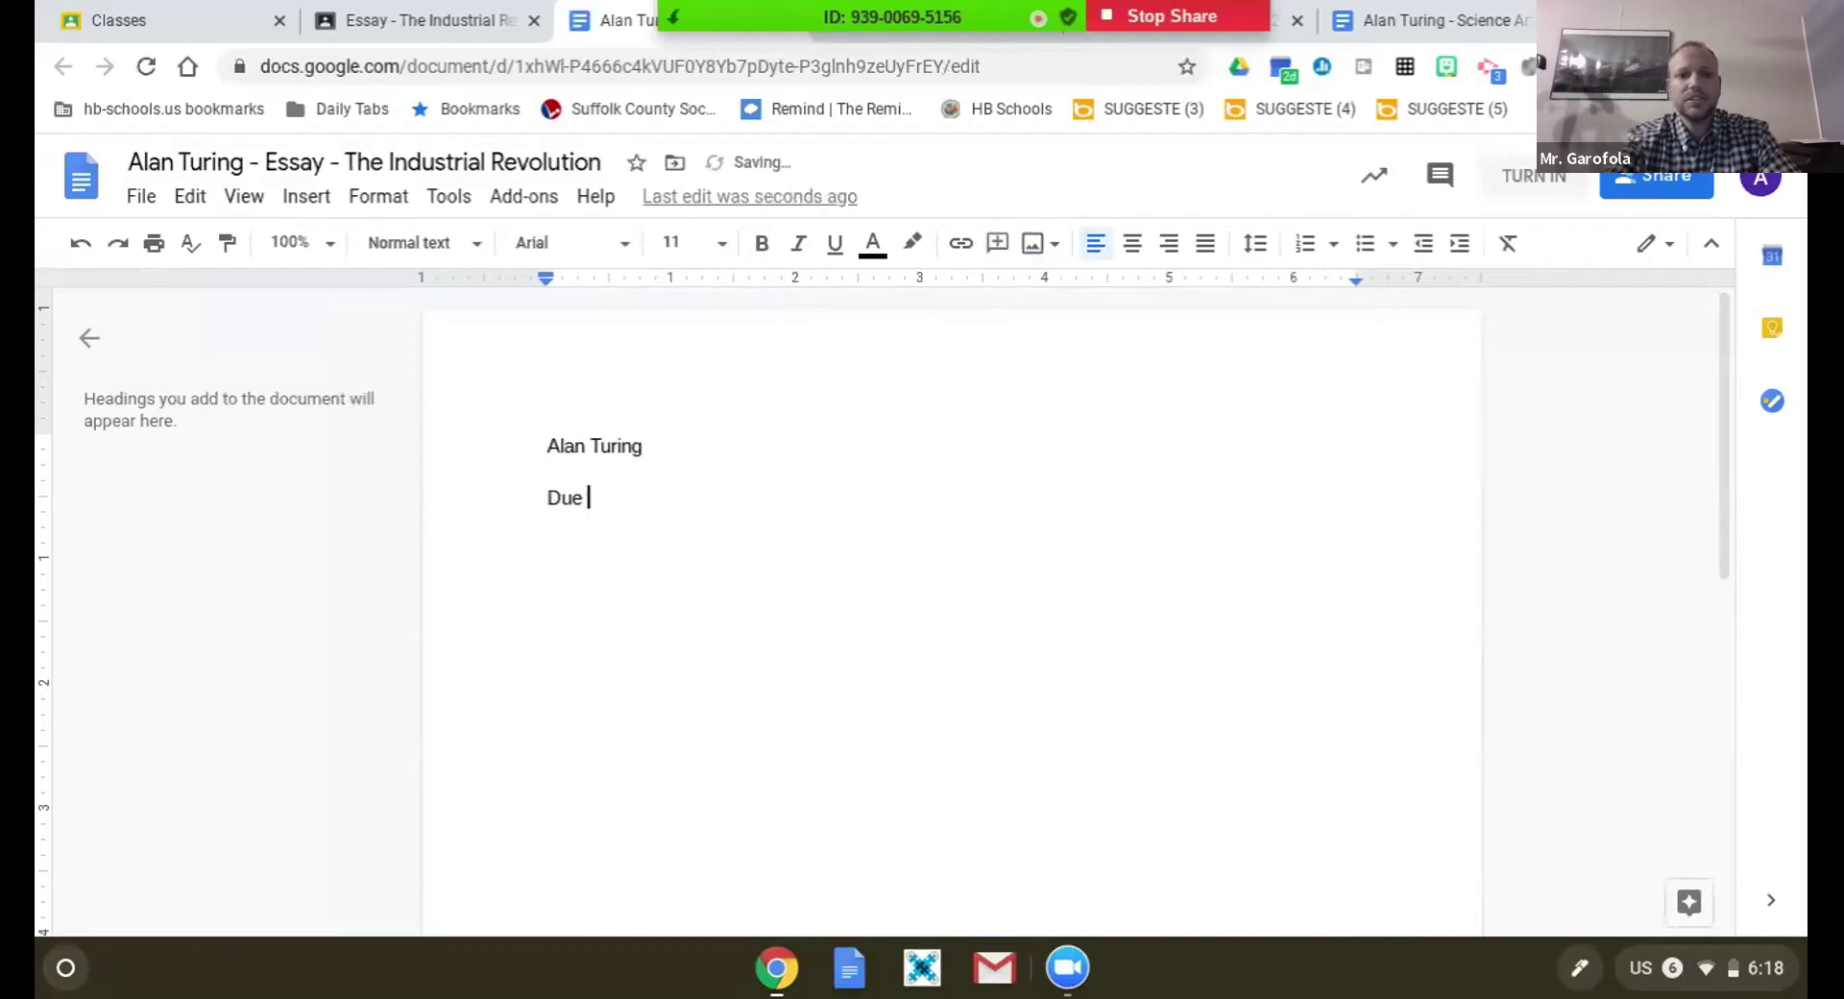
type("Spet. 18")
key("Return")
key("Return")
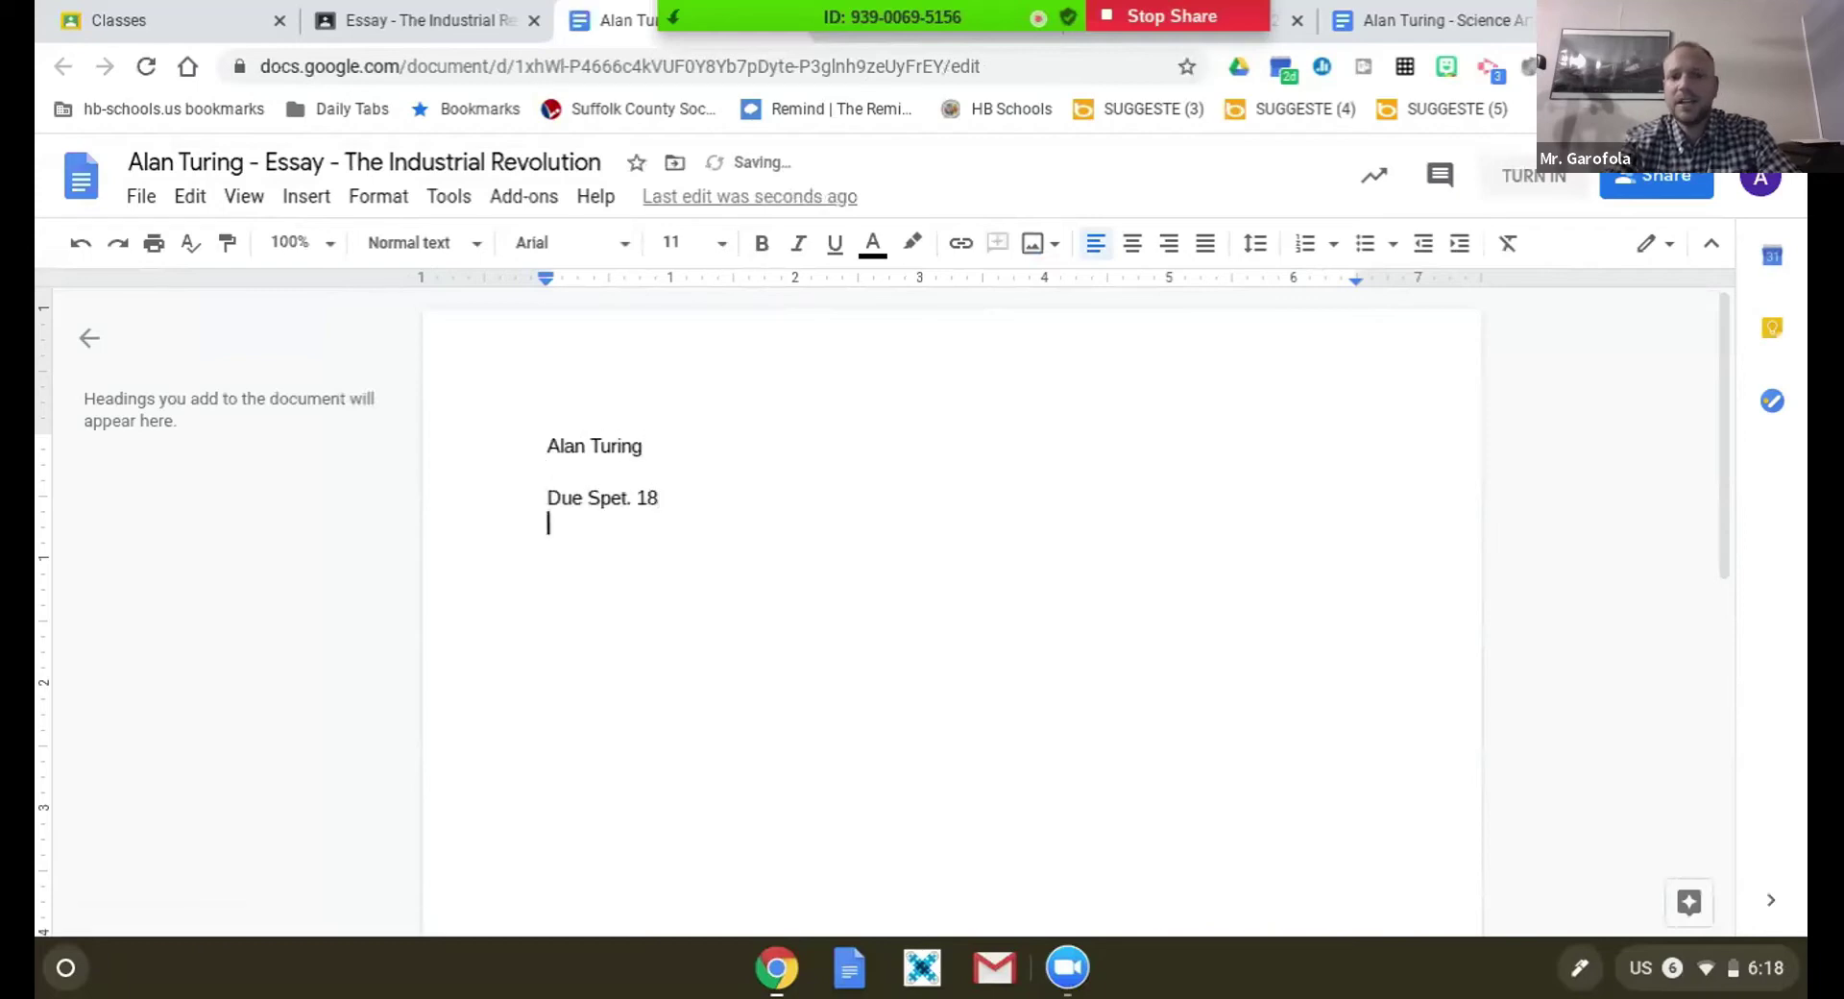
type("W")
key("BackSpace")
type("This is mo")
key("BackSpace")
key("BackSpace")
type("my work.")
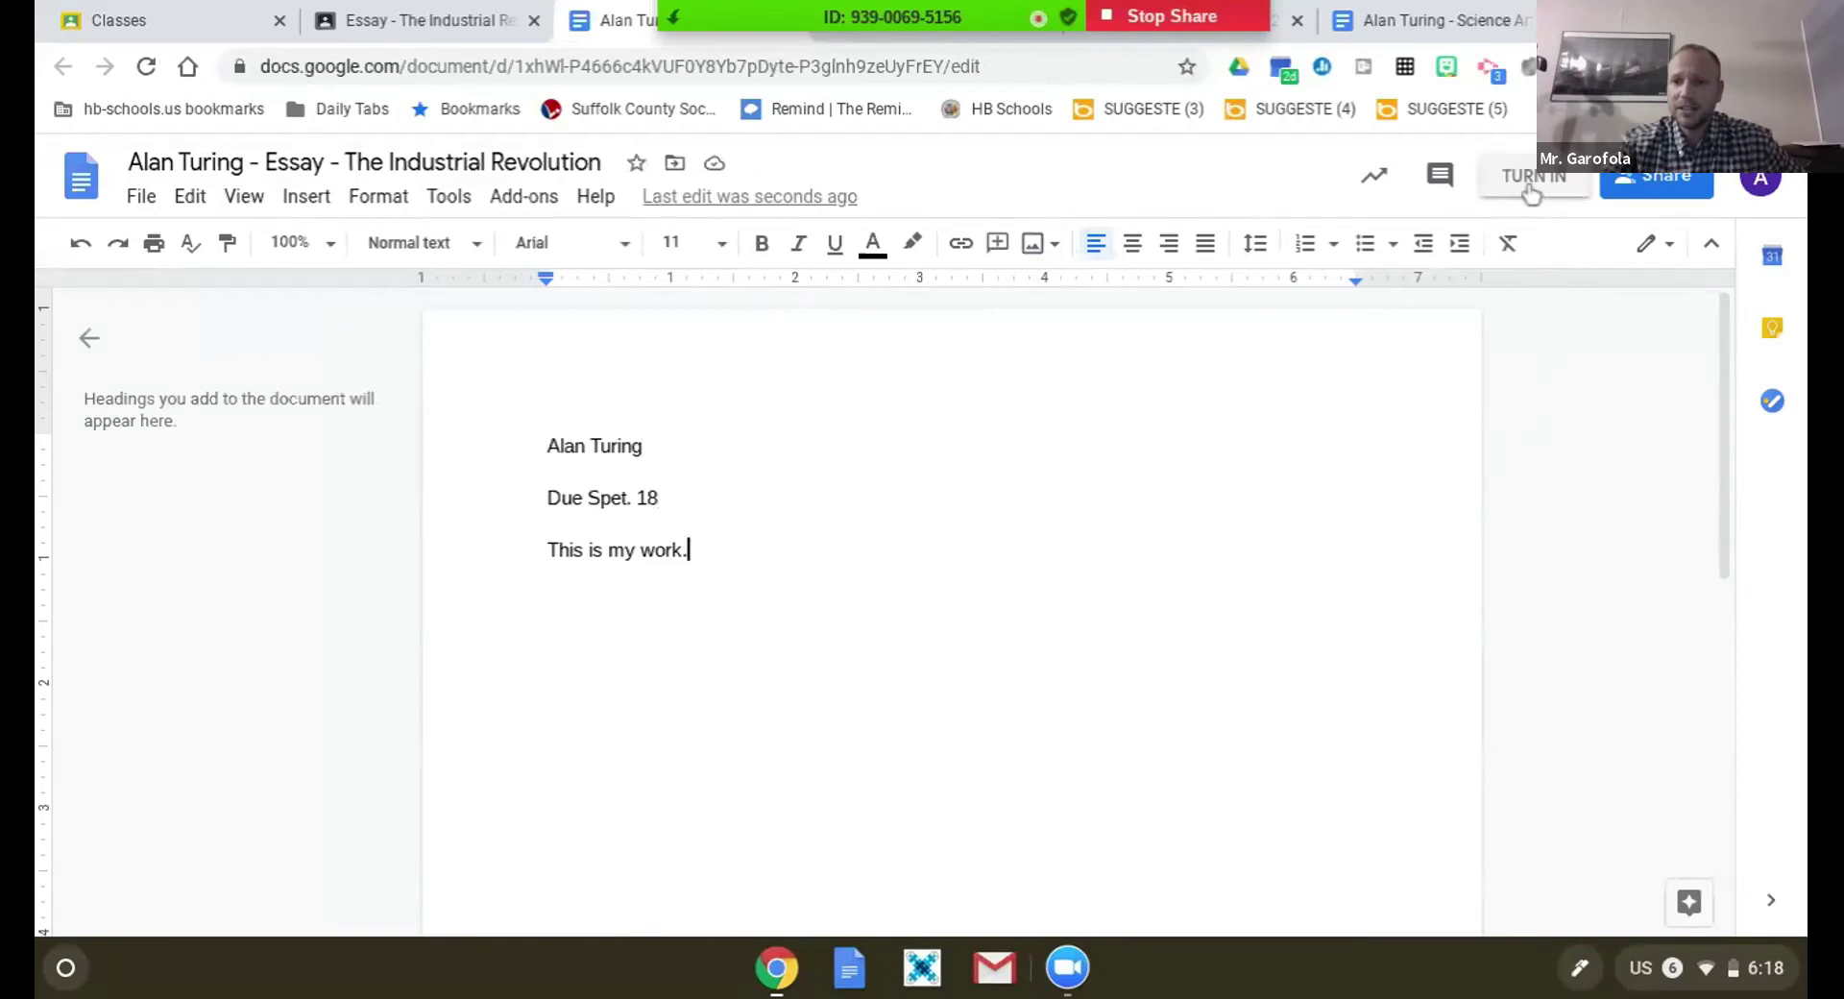
- Check the teacher's presence in the essay document and open the teacher's comment on the highlighted heading lines
left_click(459, 27)
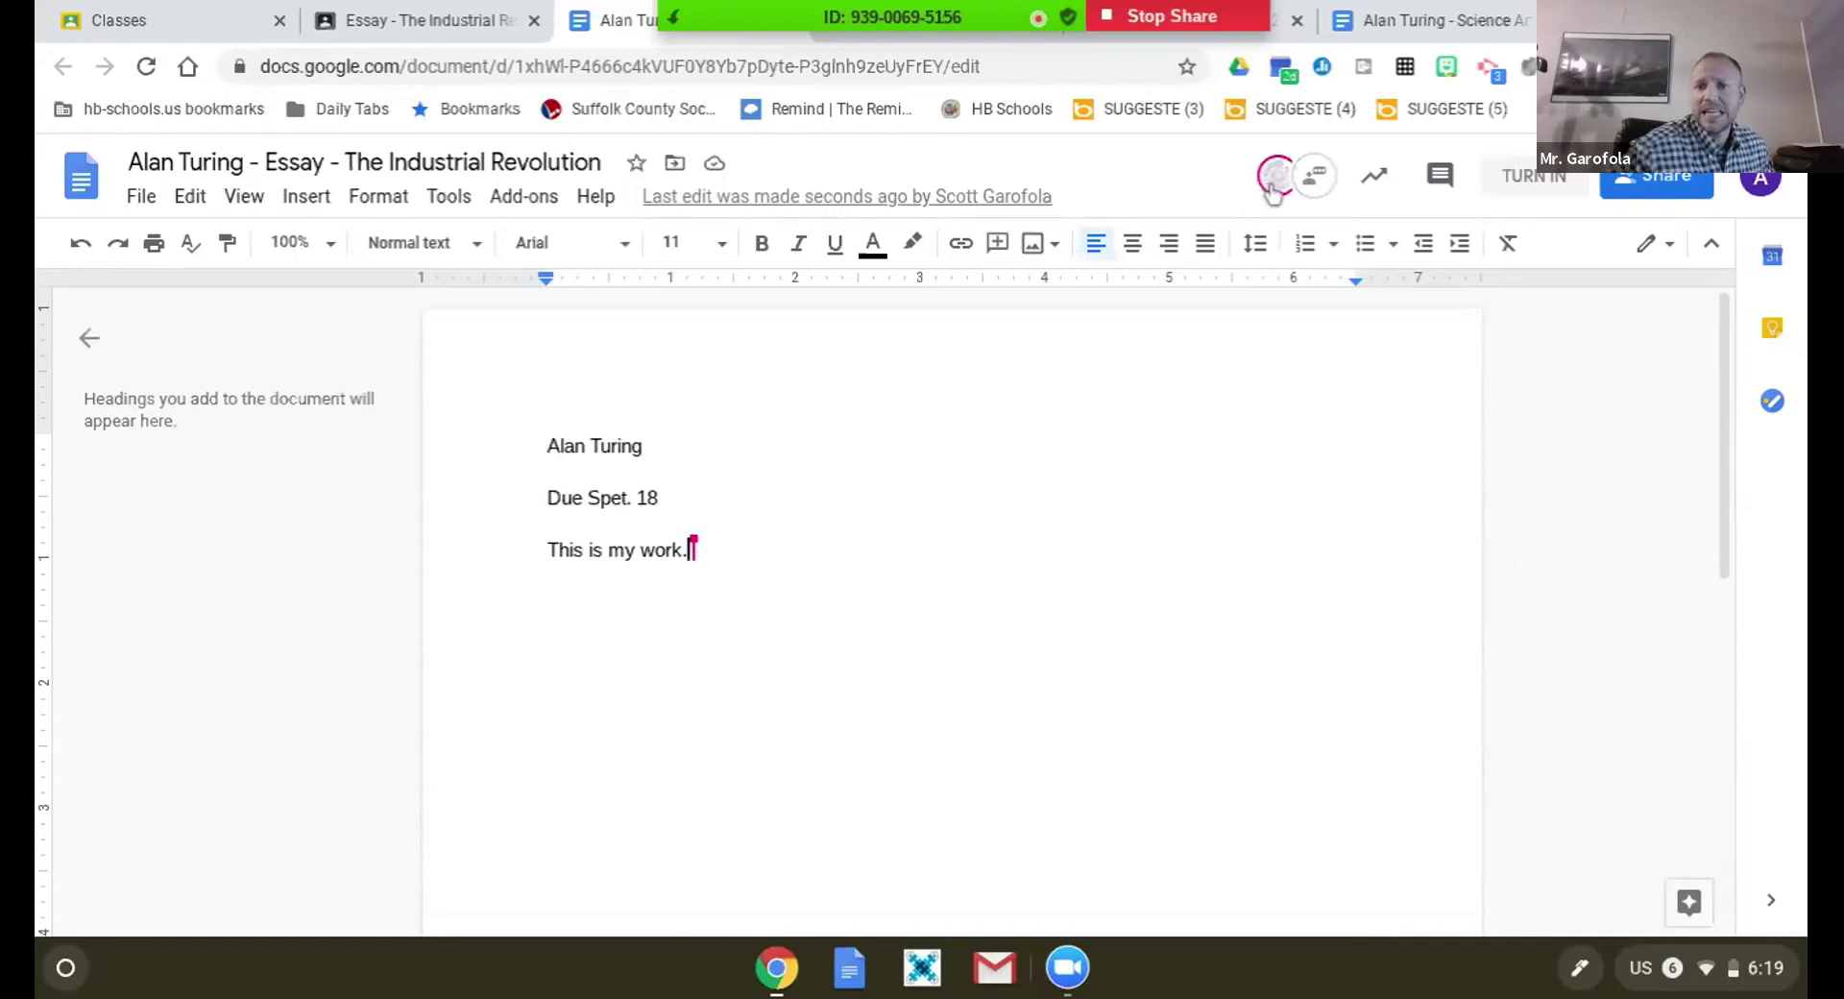
mouse_move(1272, 192)
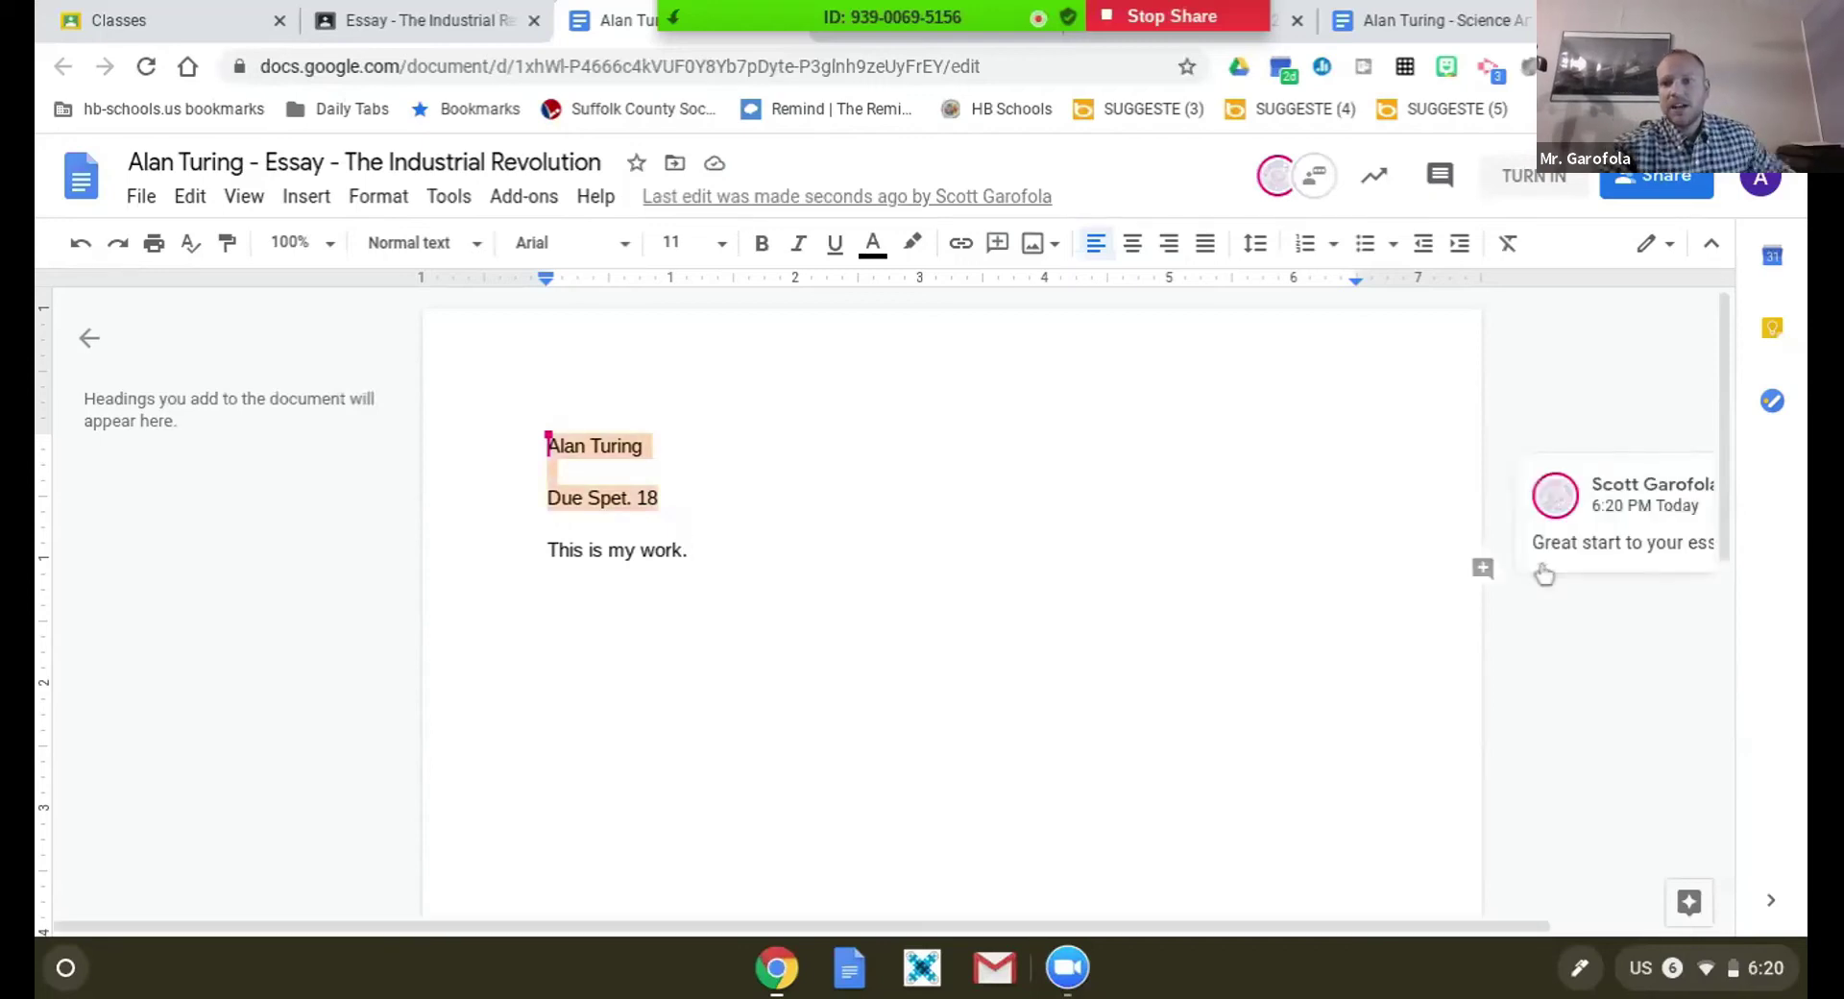
left_click(1623, 522)
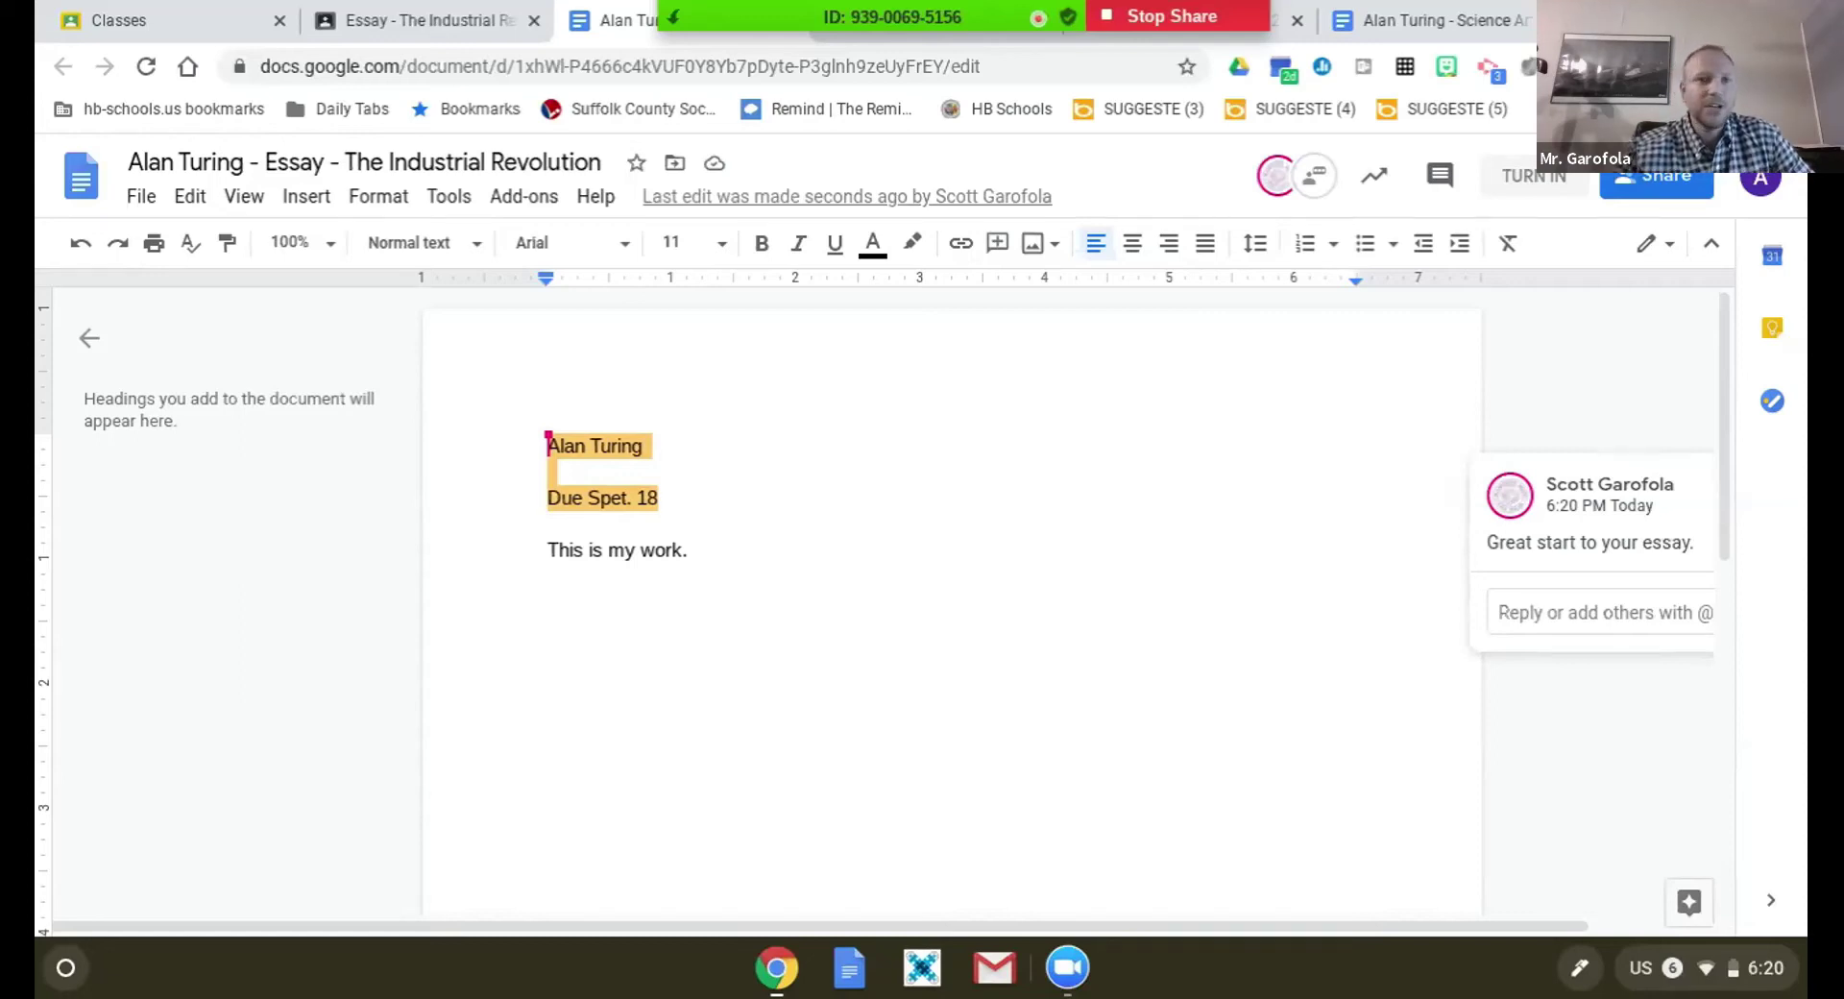
- Return to the Essay - The Industrial Revolution assignment and turn in the attached document
left_click(437, 14)
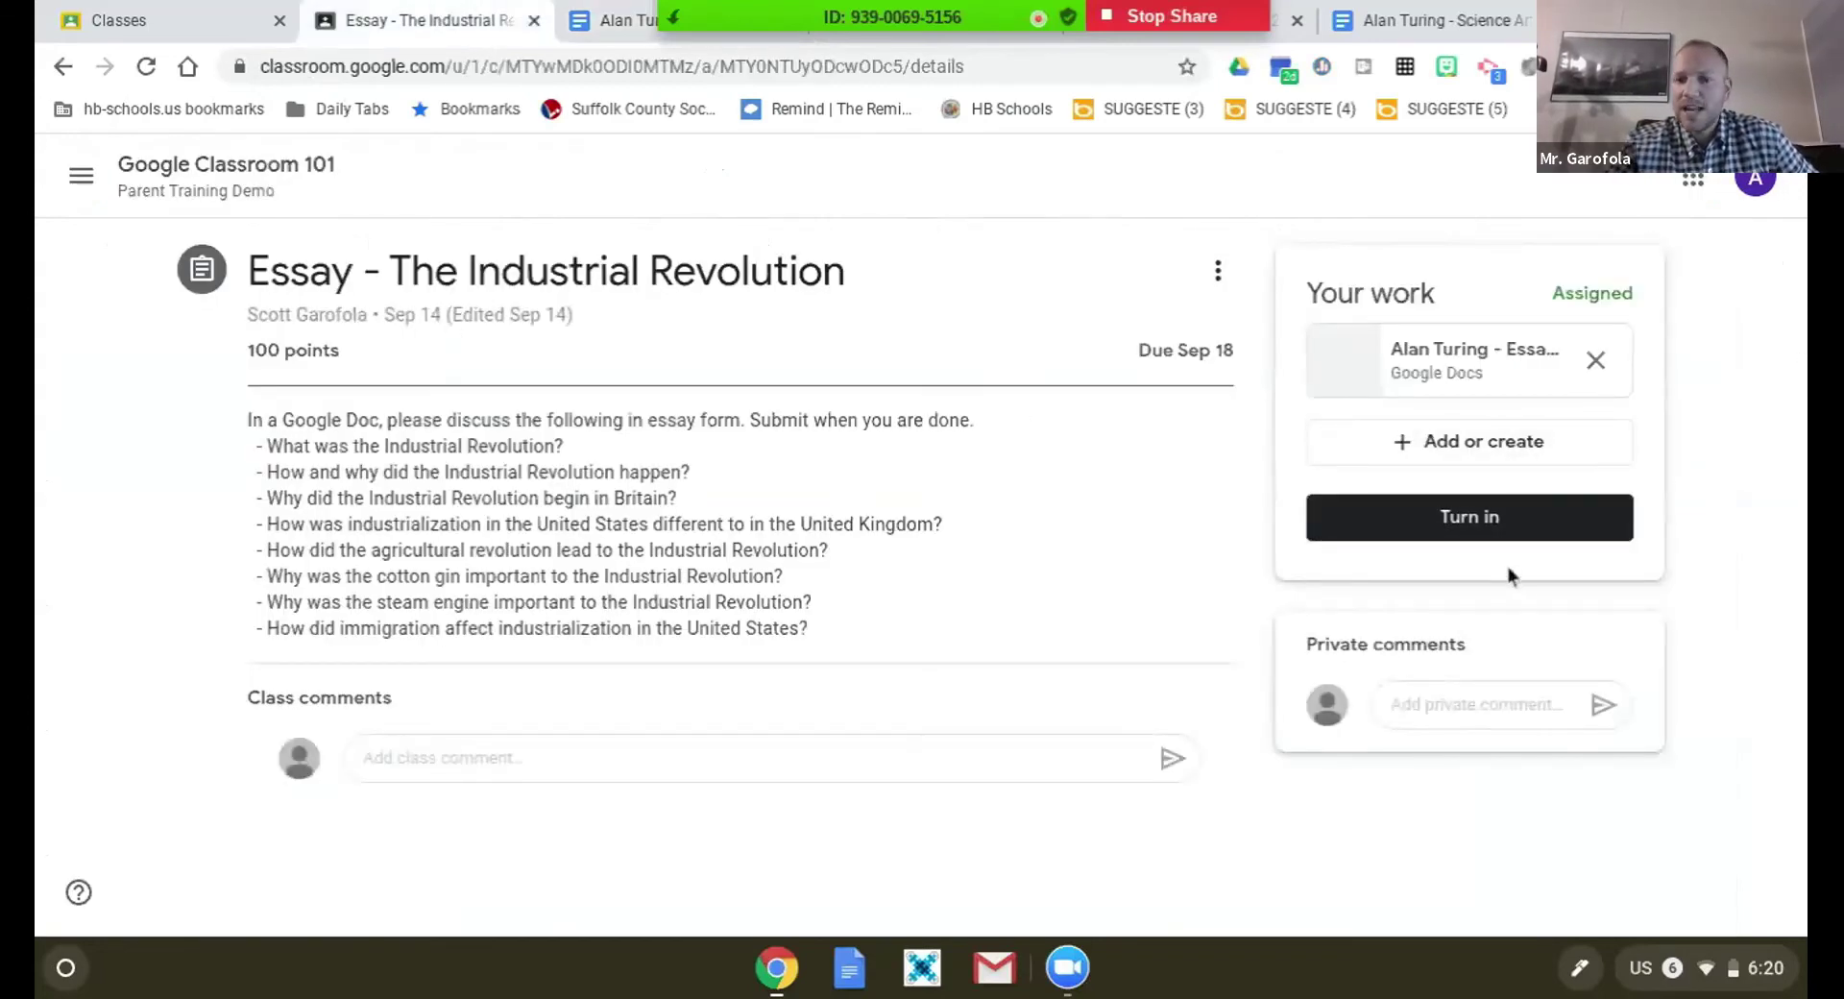
left_click(1488, 538)
left_click(1191, 626)
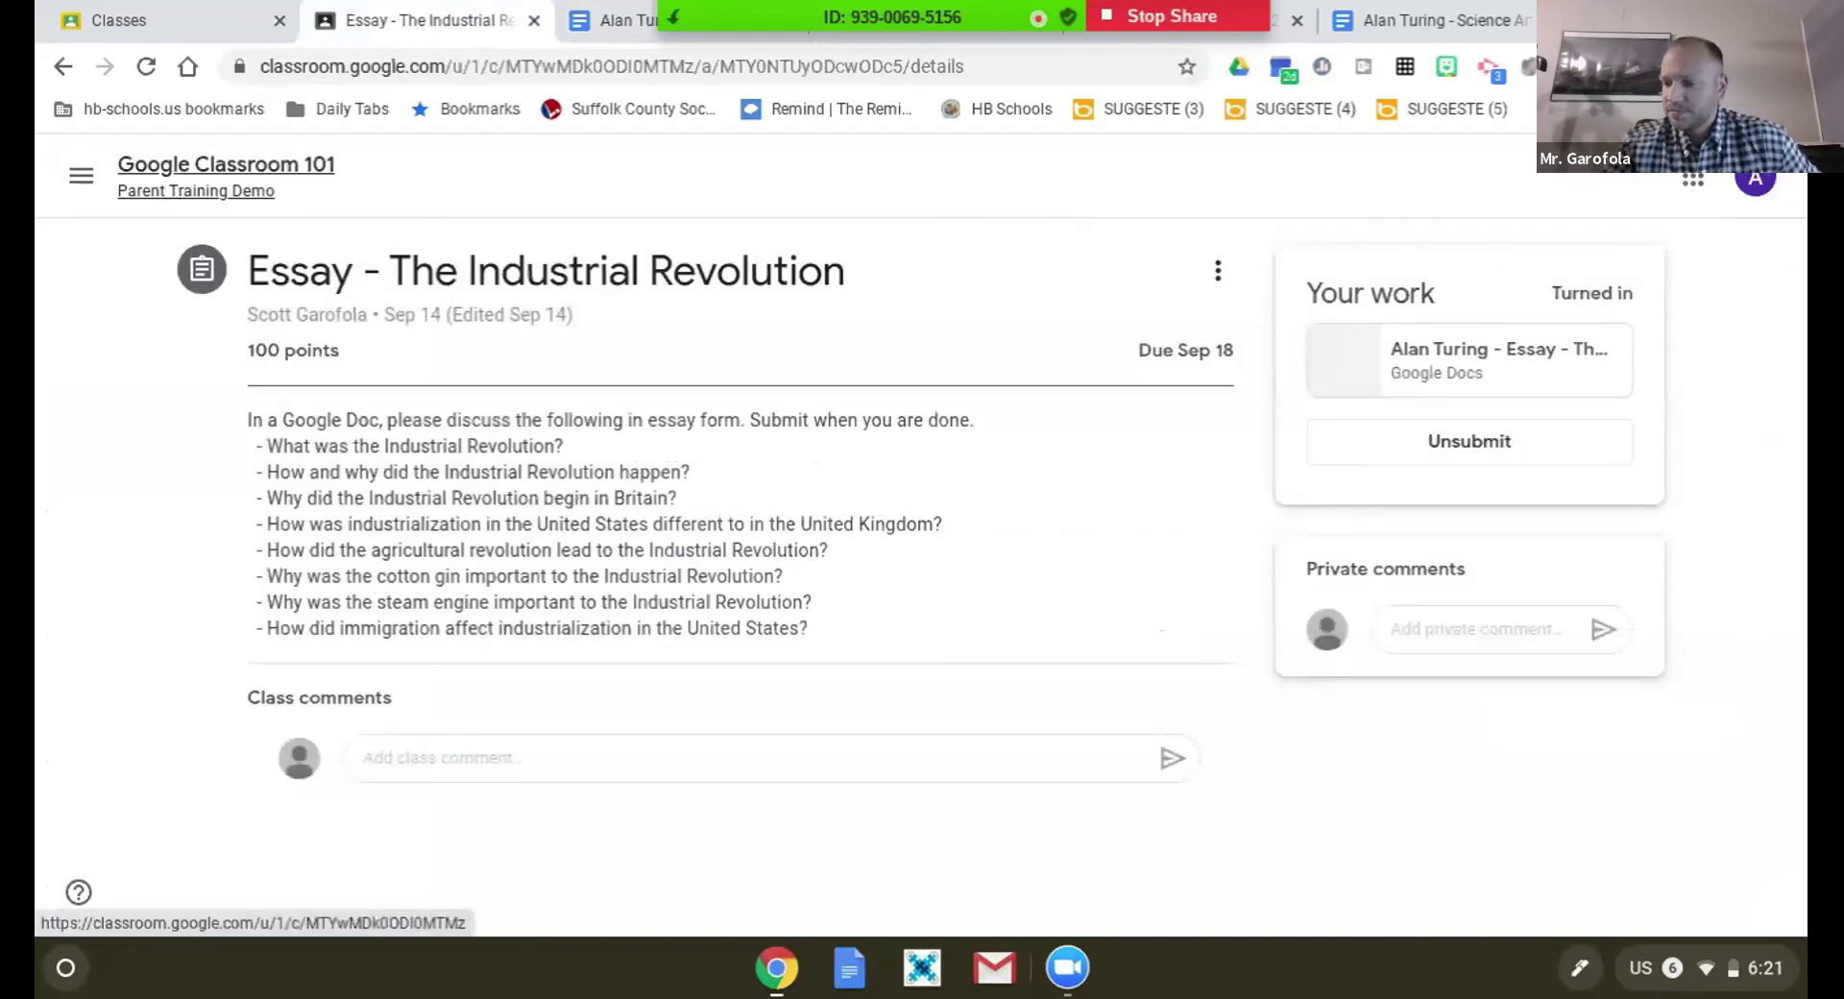
- Go back to the class stream and look over the main navigation options, closing them again
left_click(164, 182)
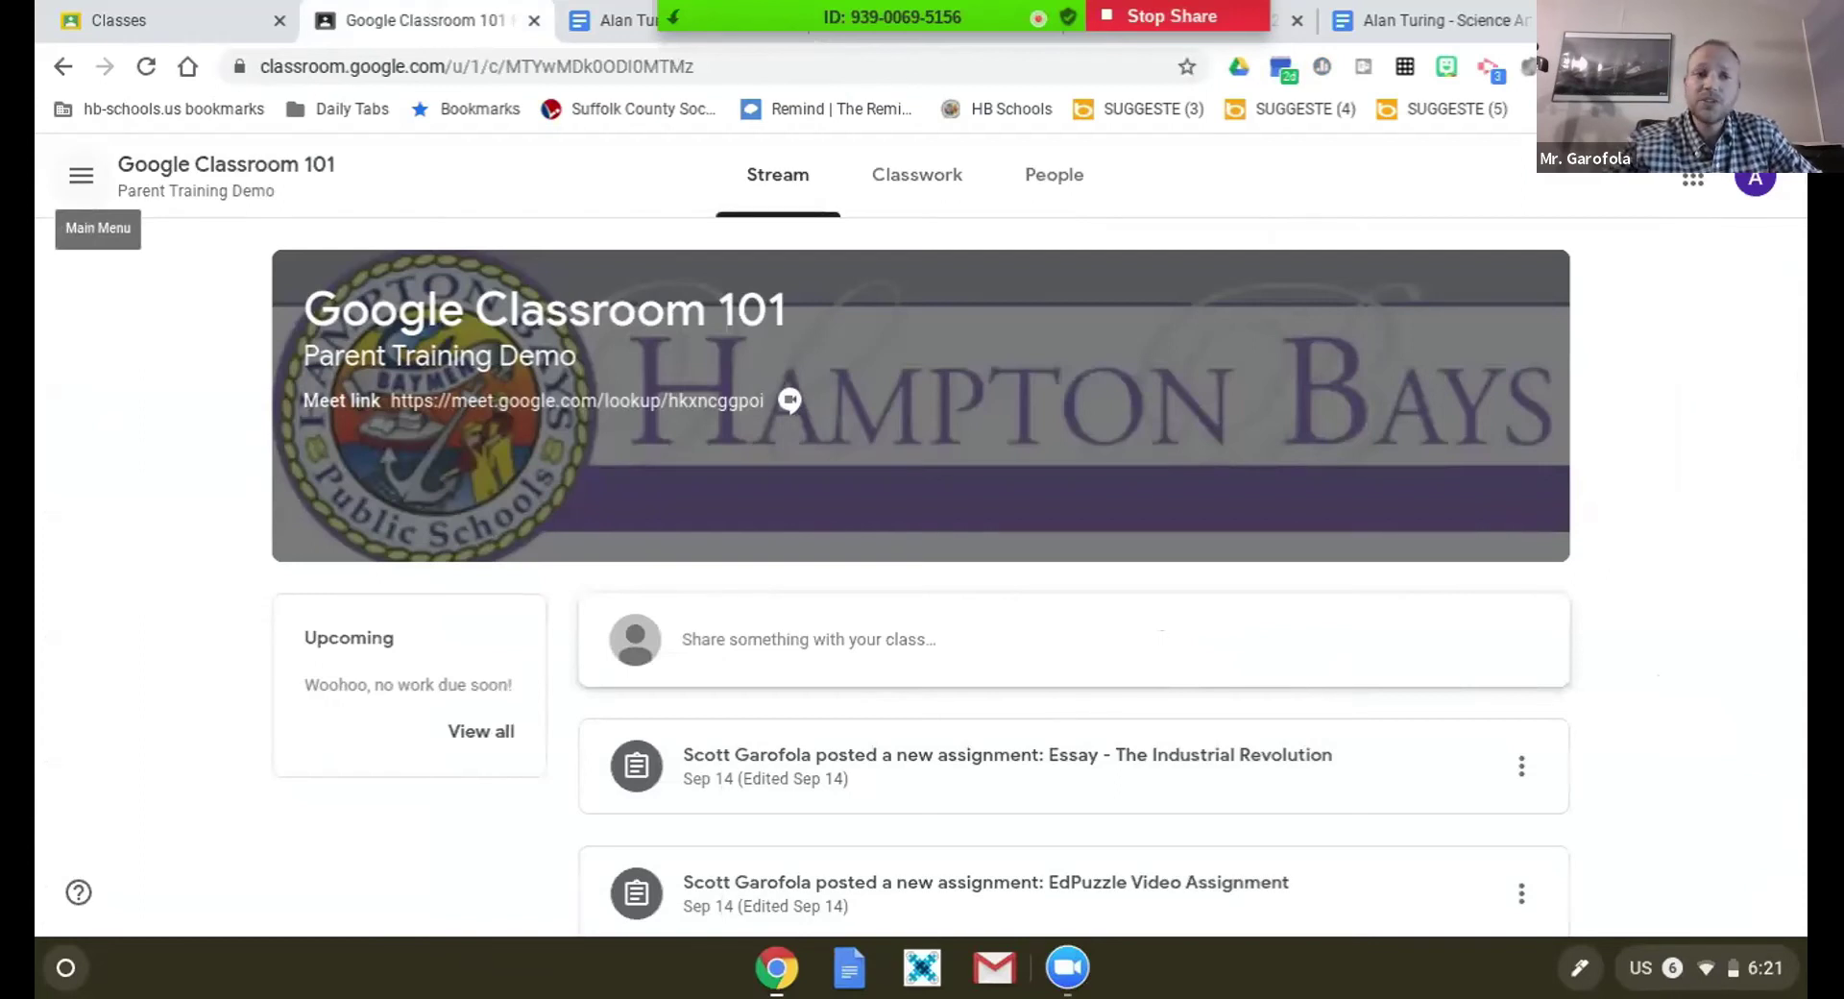
left_click(81, 175)
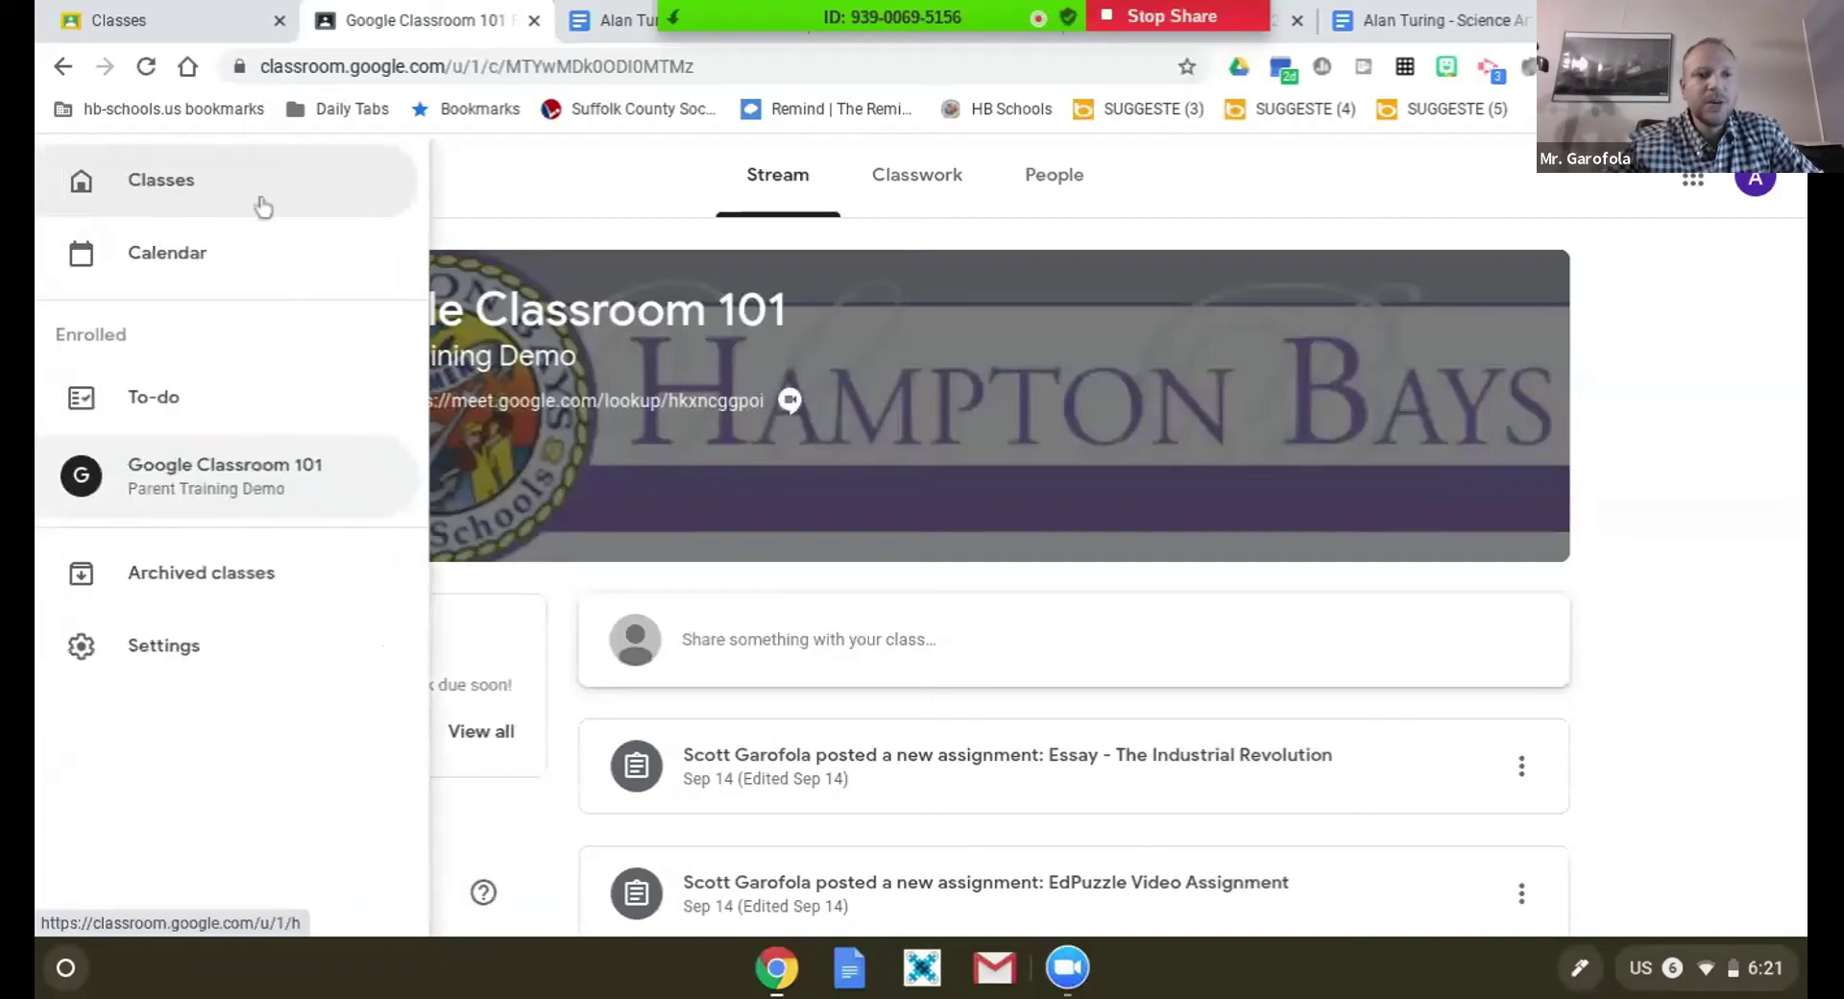
left_click(545, 213)
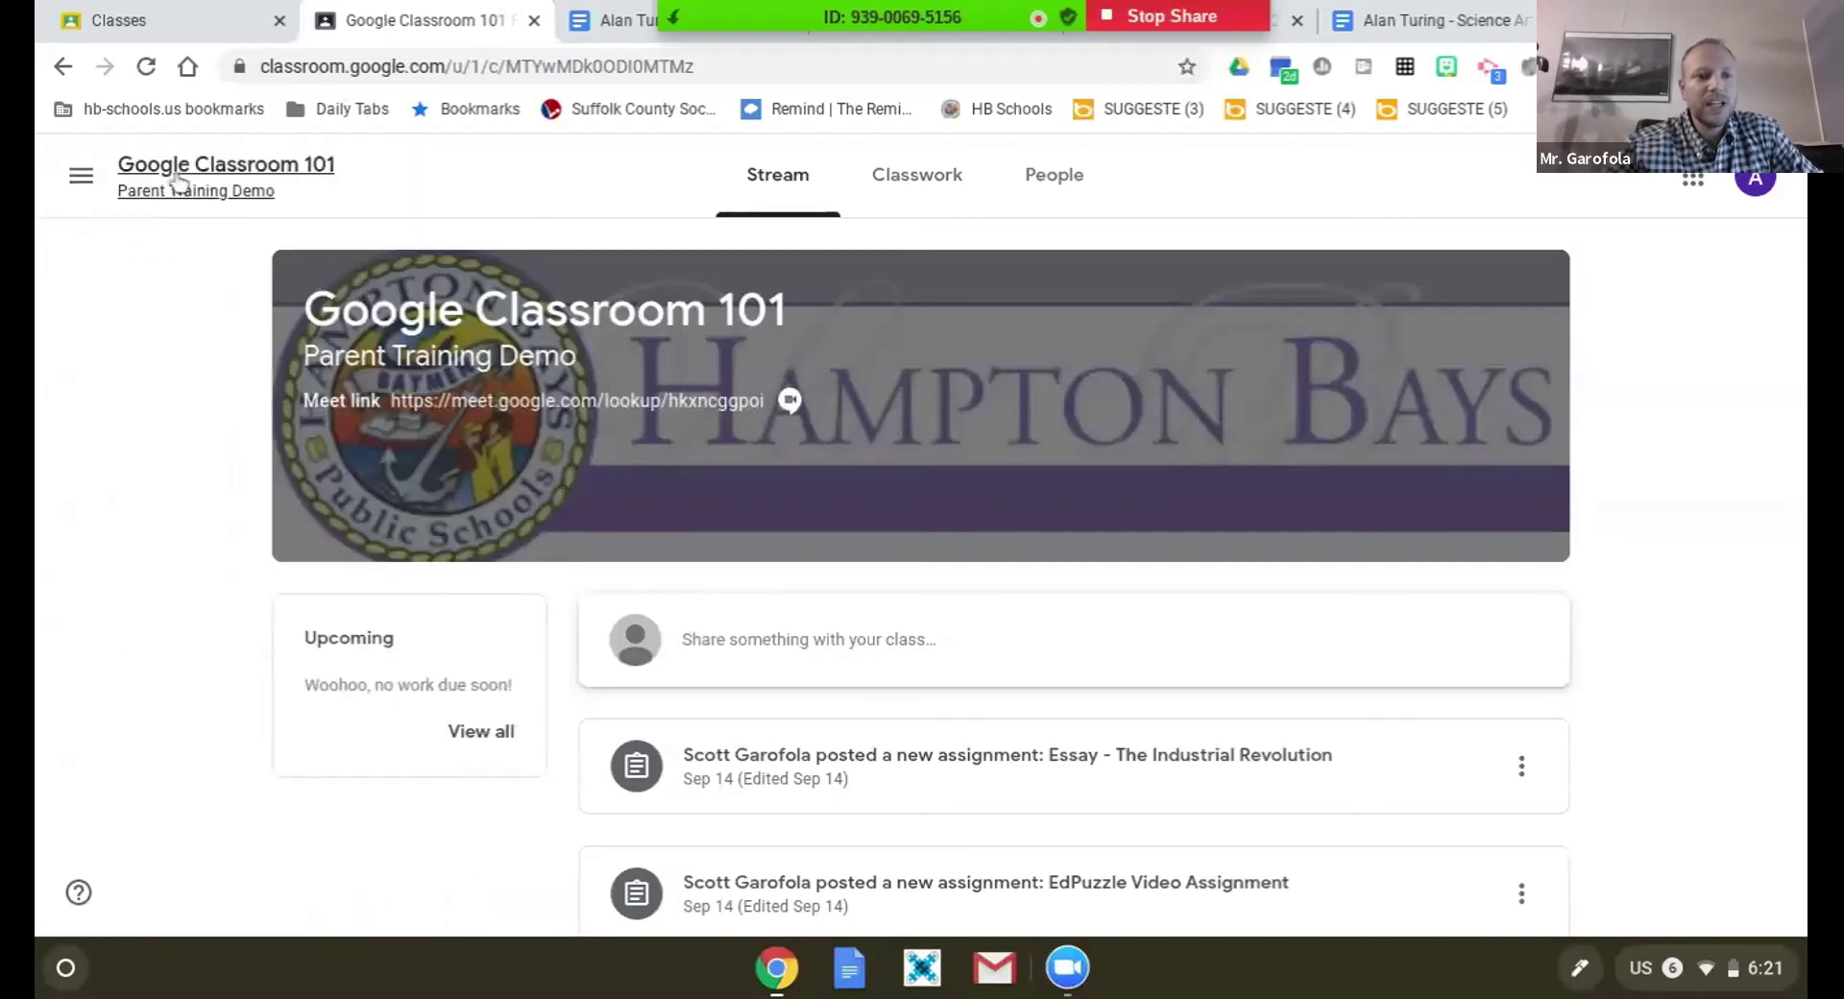
- Check the assigned work in the student's To-do list and return to the Google Classroom 101 class
left_click(82, 185)
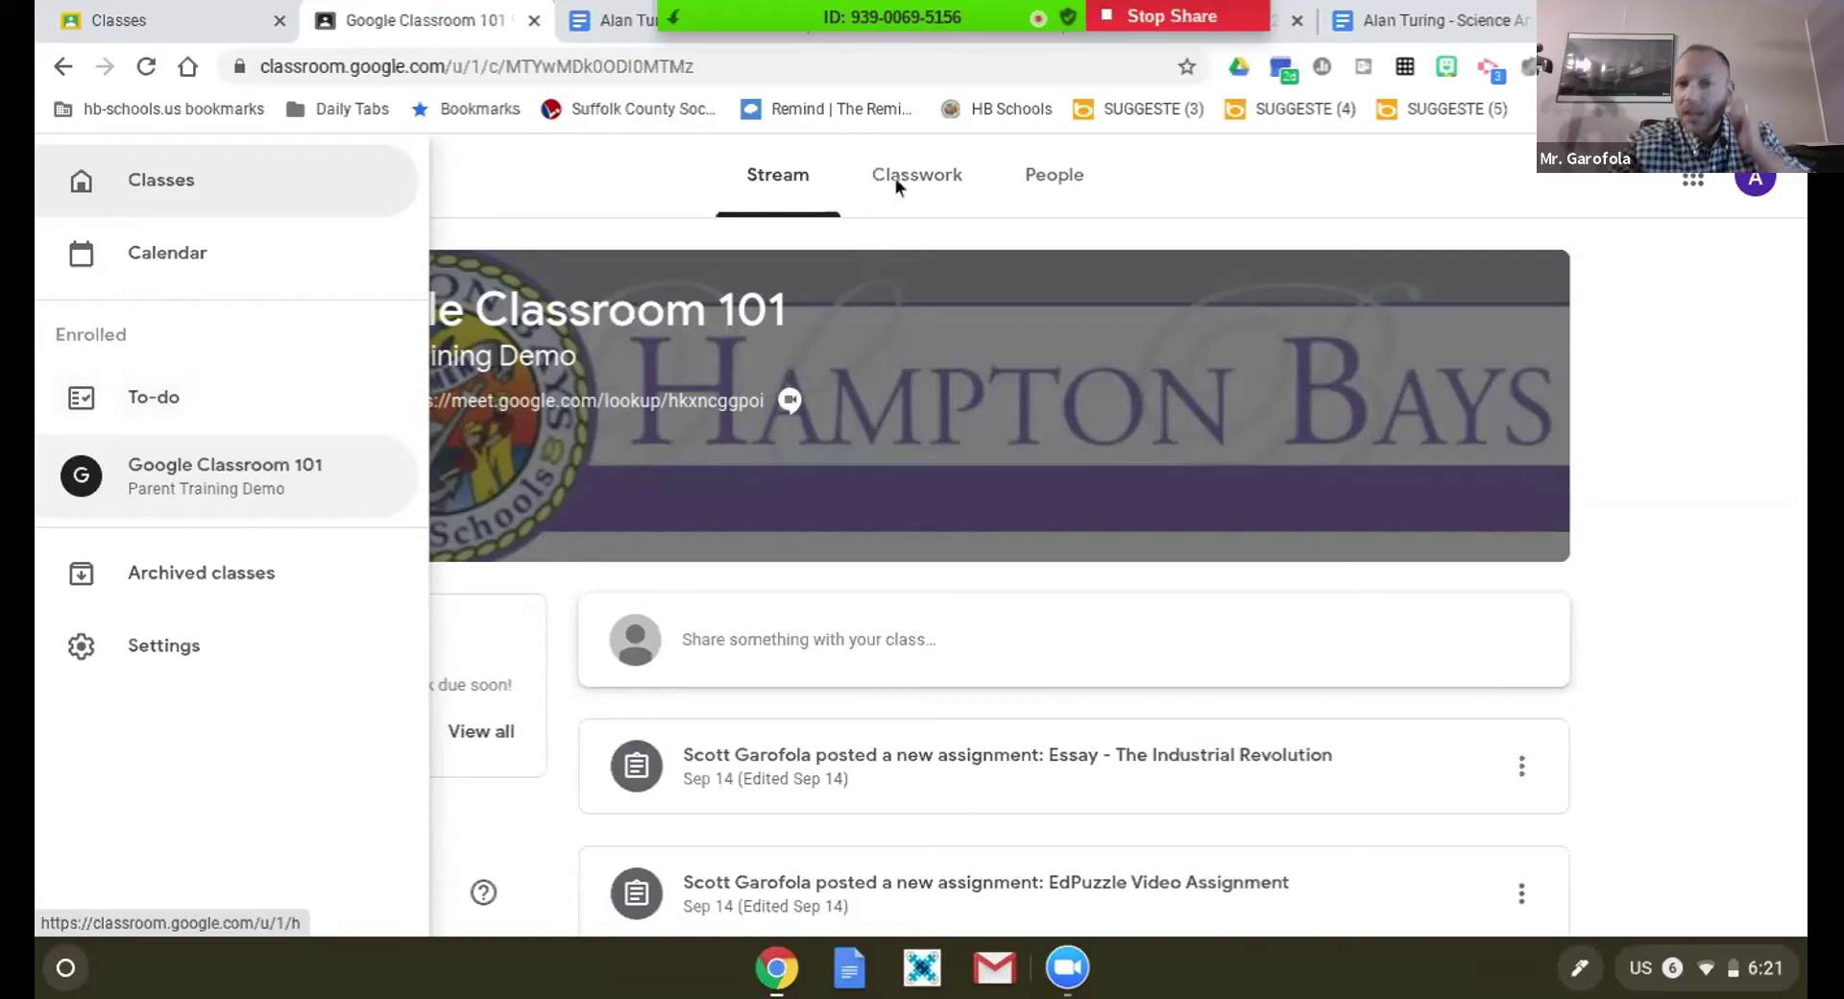
left_click(230, 430)
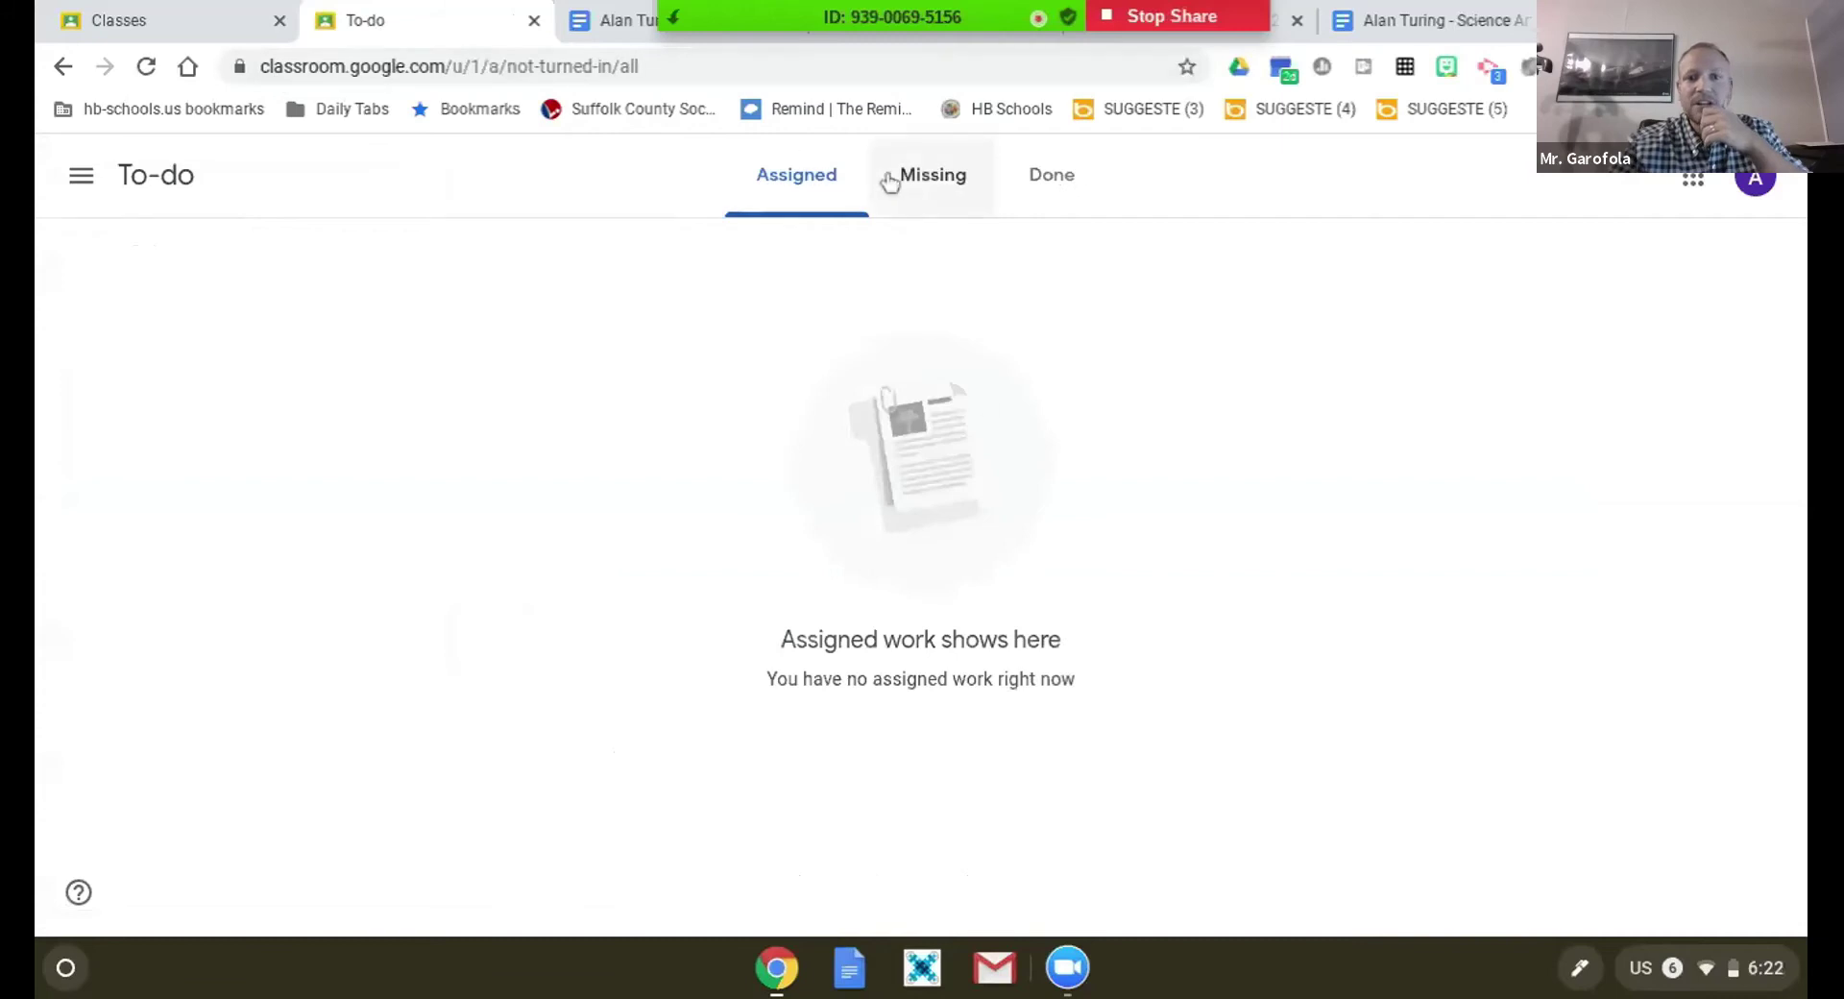
left_click(81, 180)
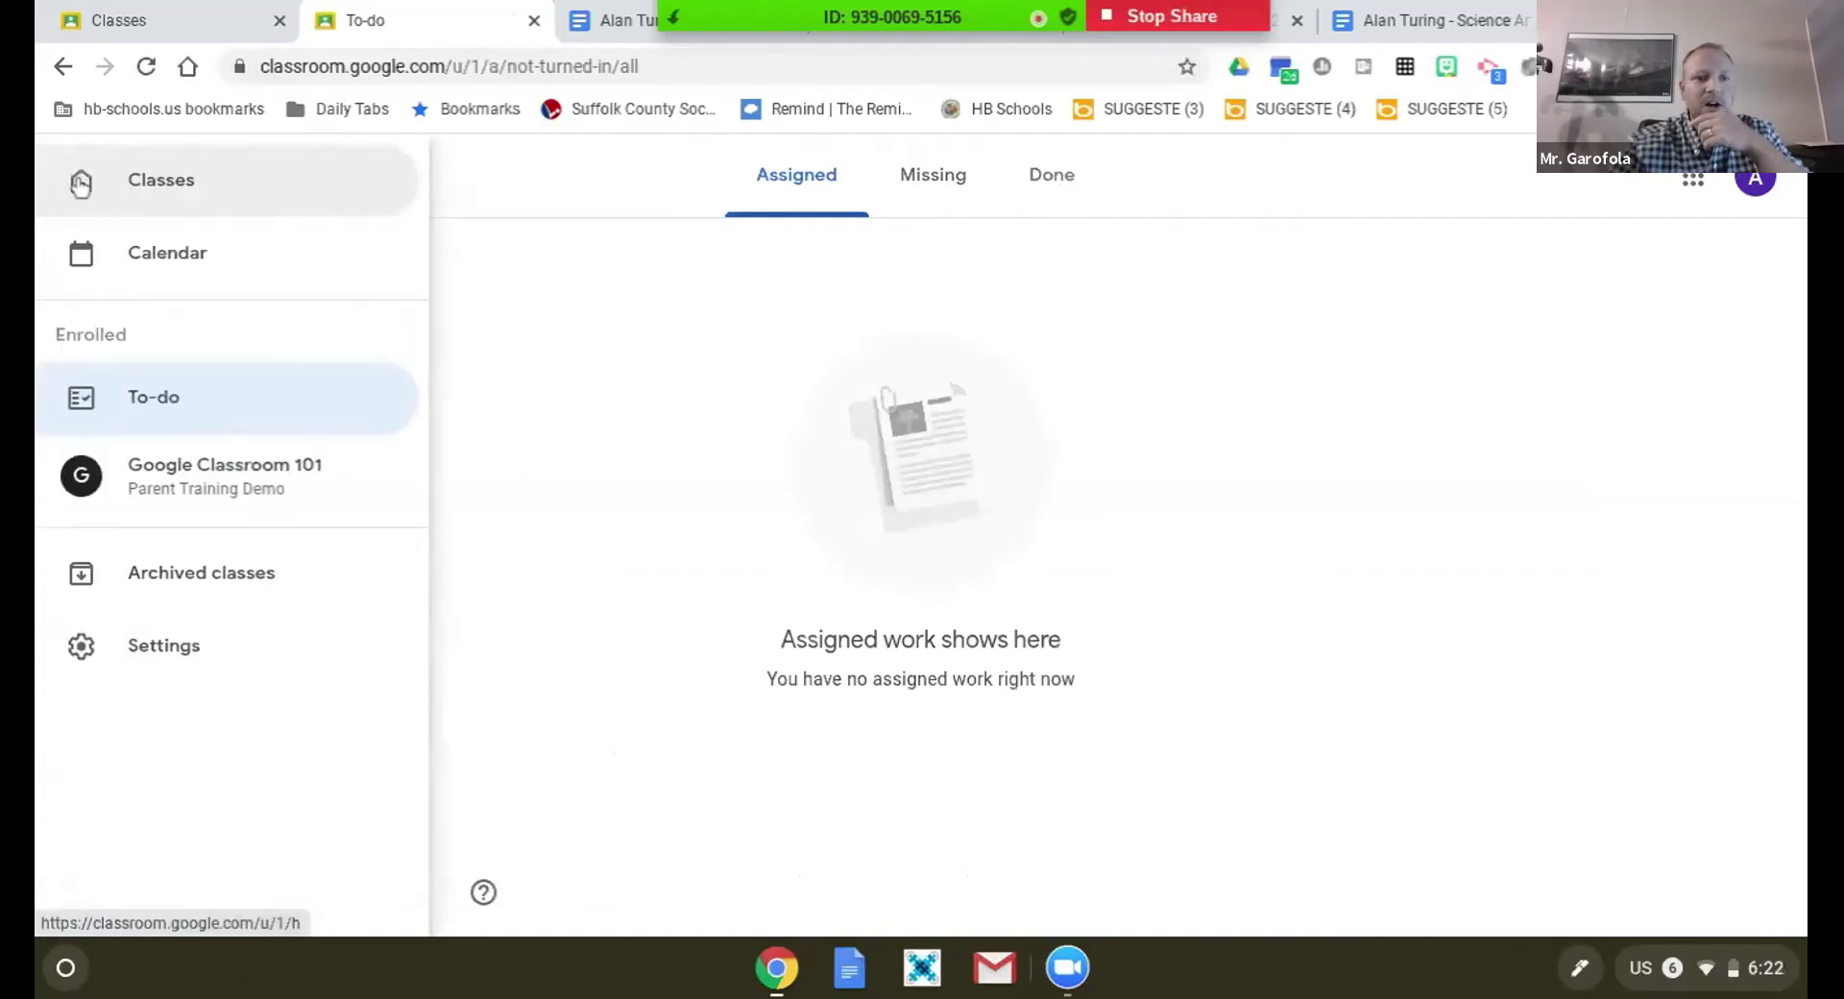
left_click(202, 471)
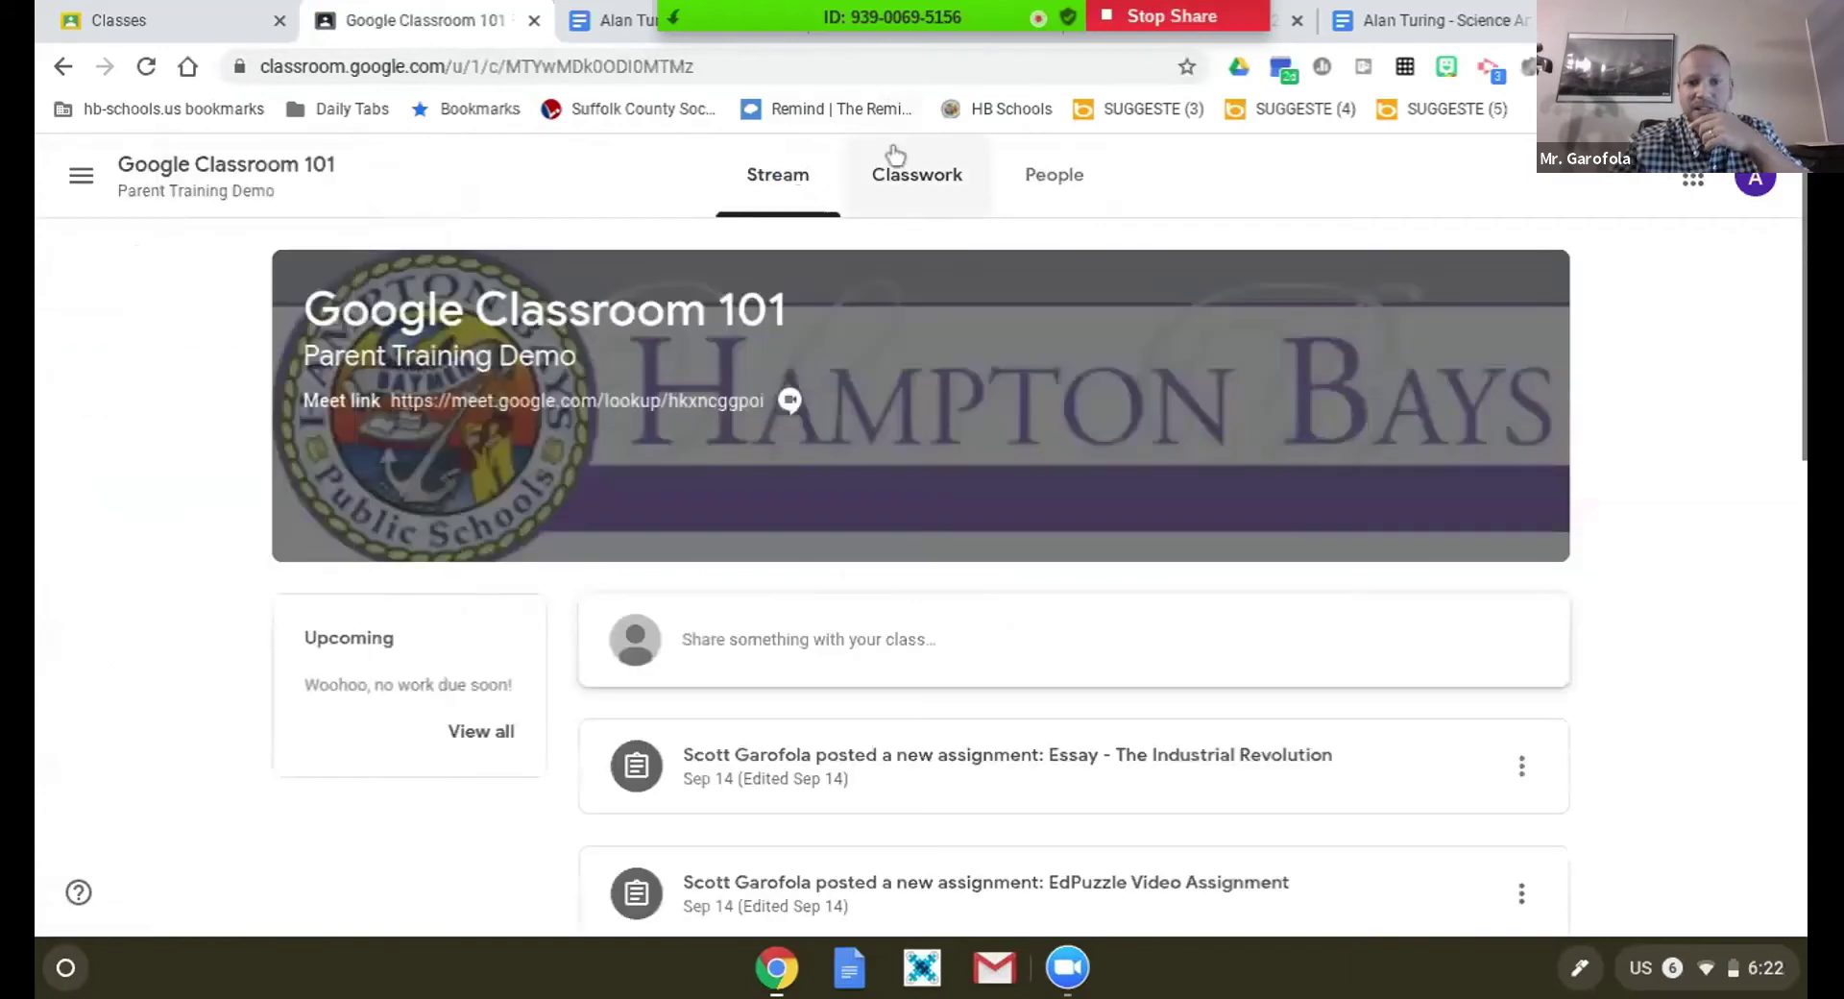
- Open the full Essay - The Industrial Revolution assignment from the classwork and unsubmit the turned-in work
left_click(893, 159)
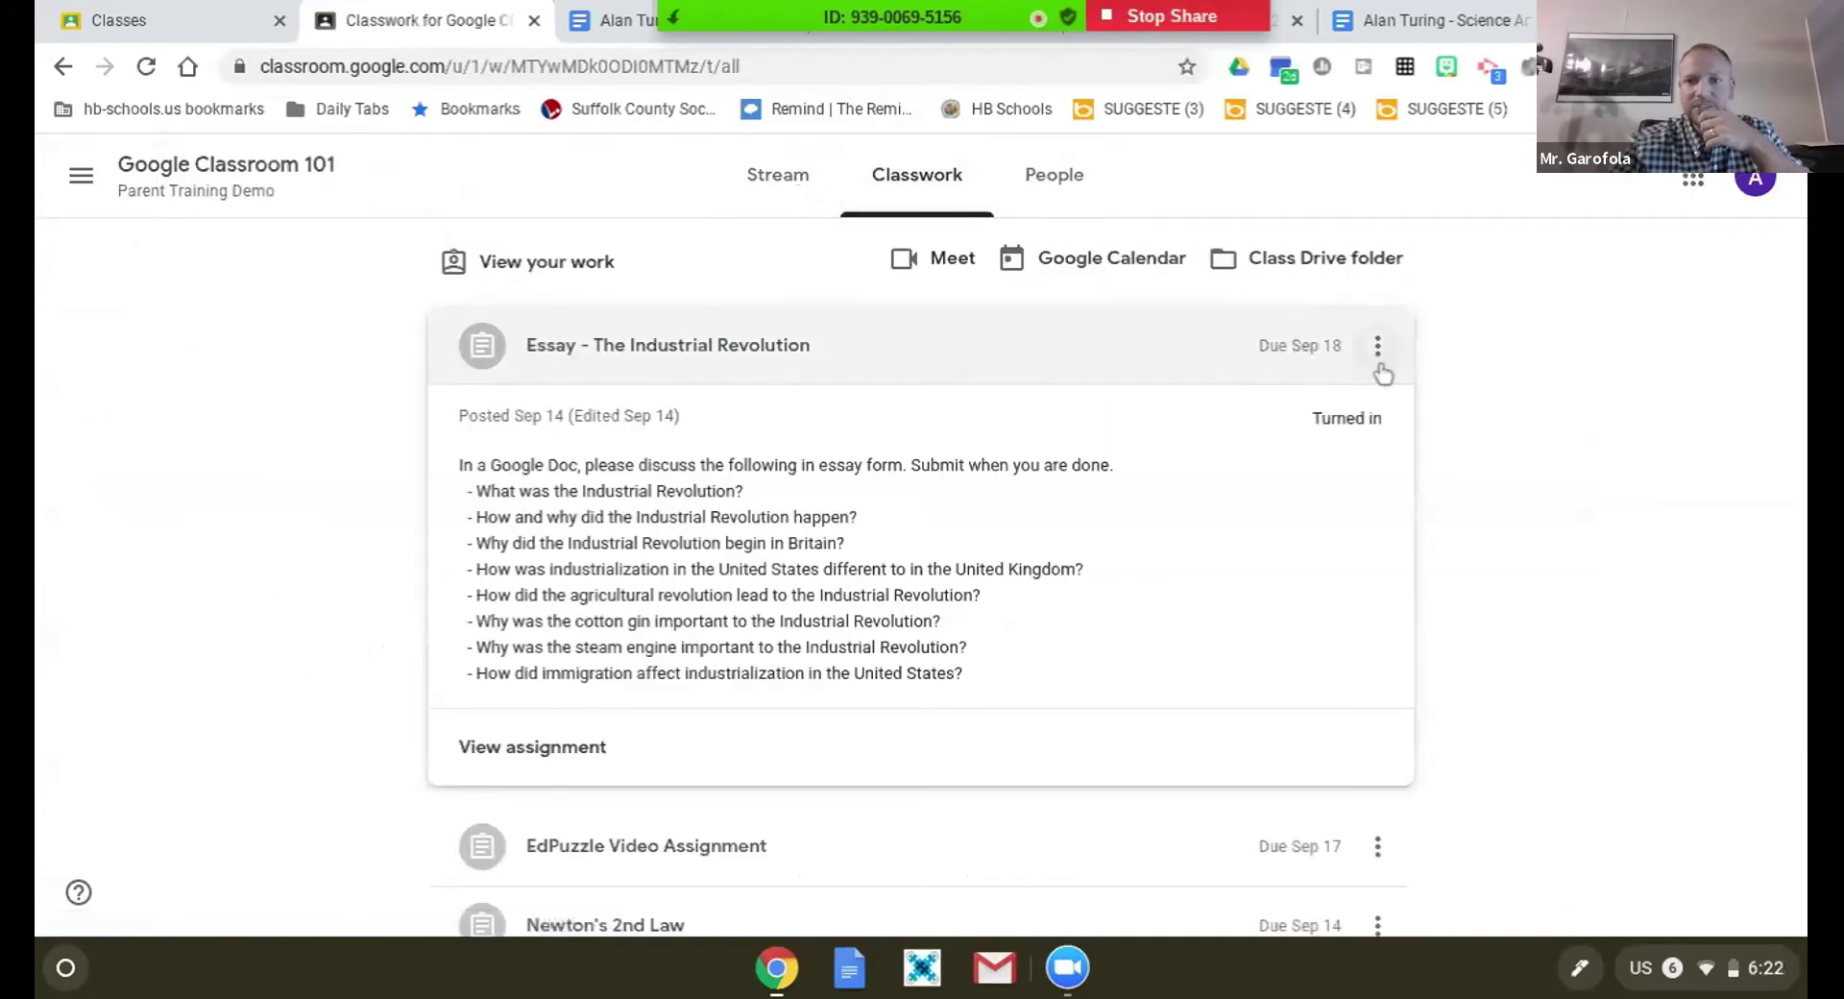
left_click(490, 755)
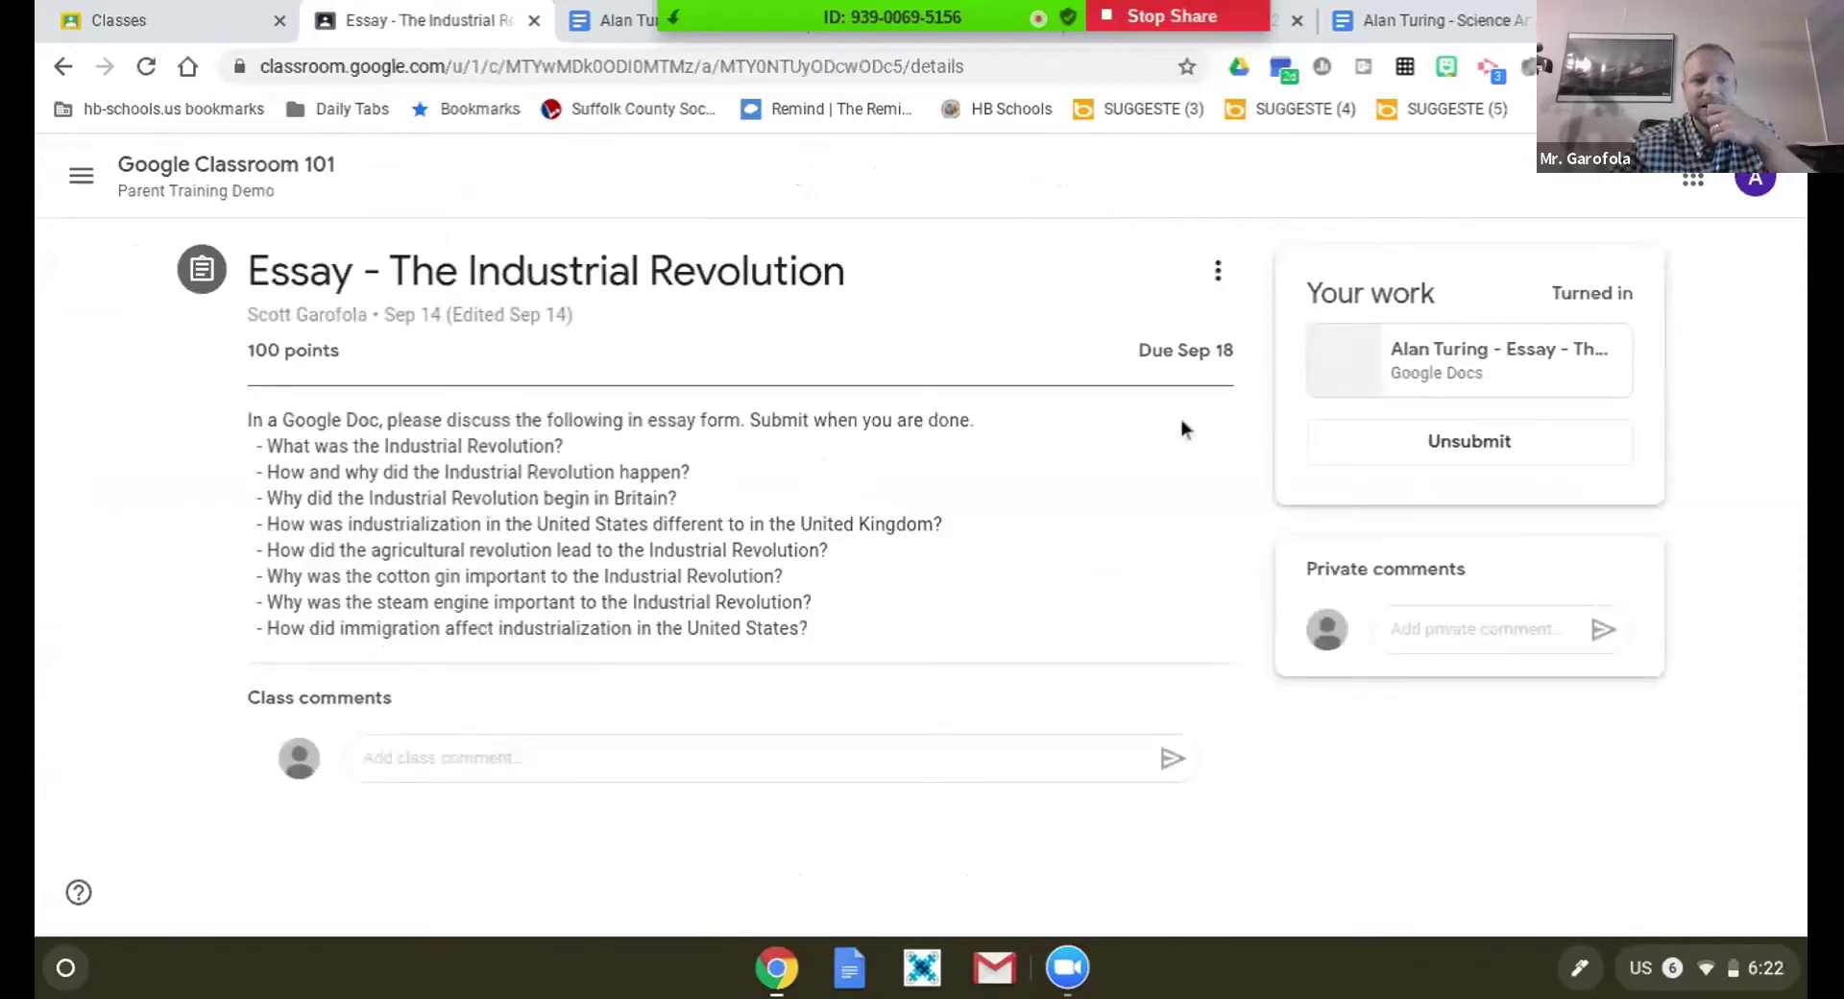
left_click(1475, 446)
left_click(1077, 629)
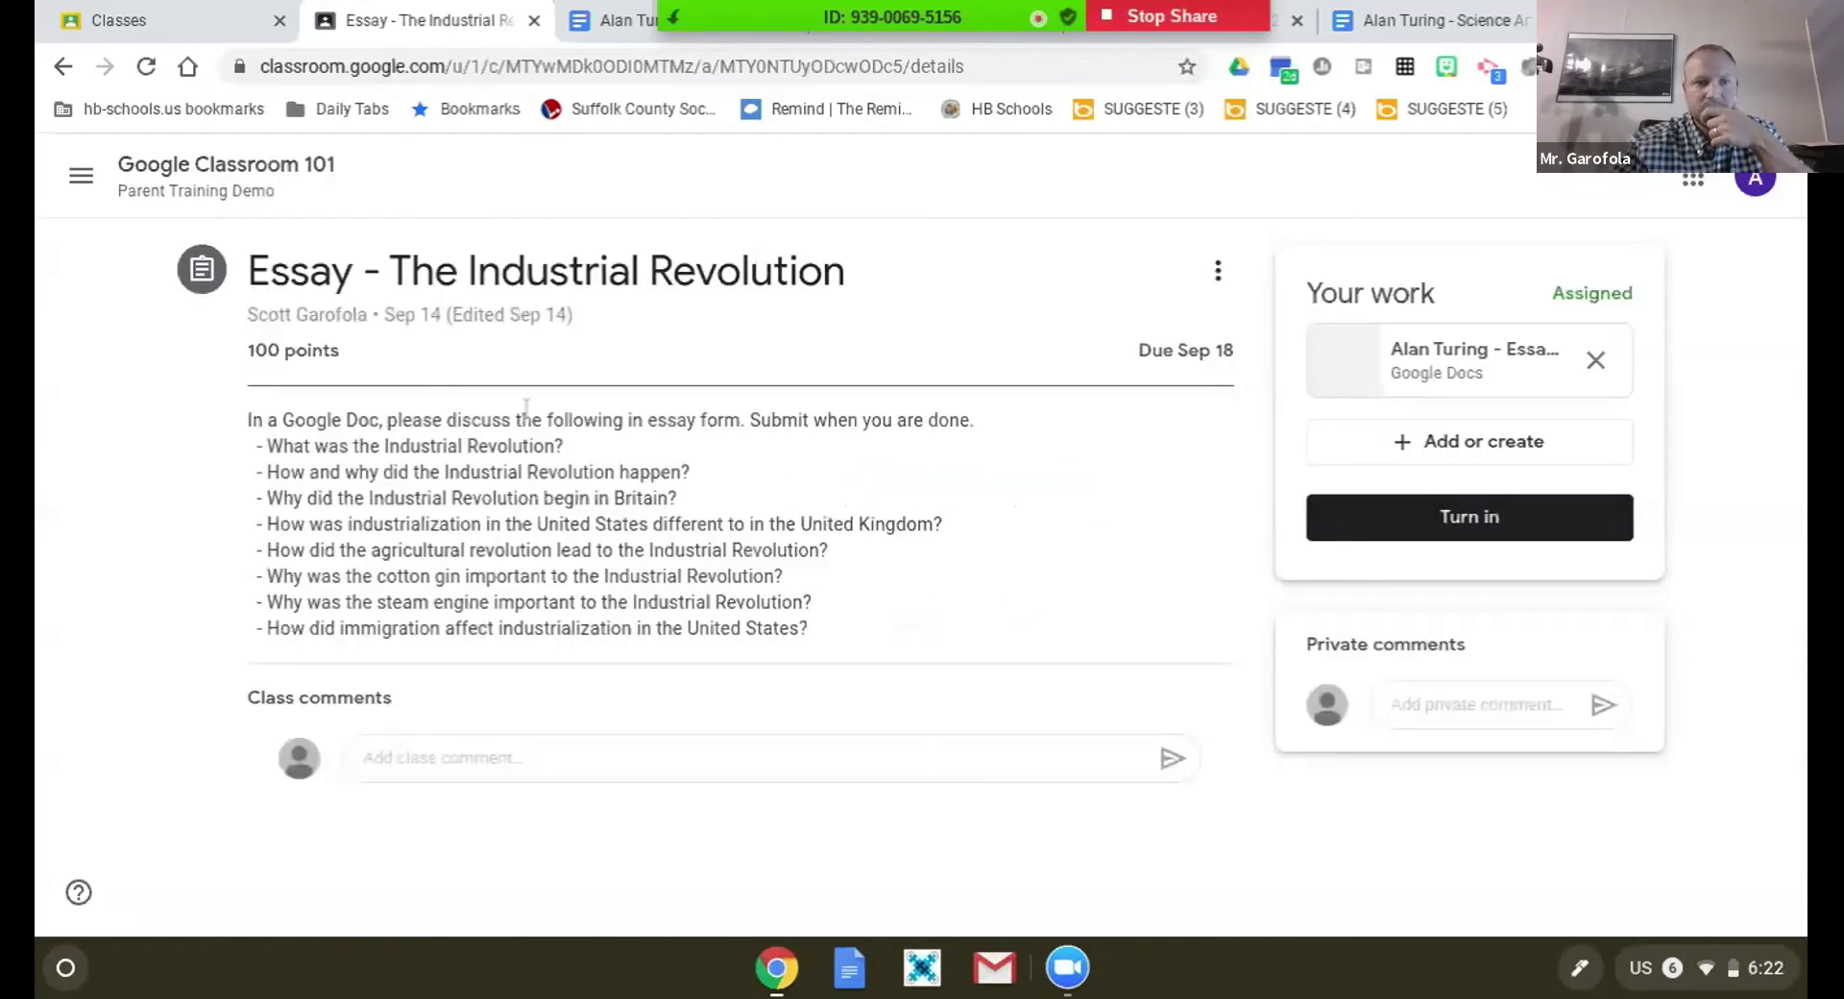
- Go back to the class stream and open the To-do list to review the assigned work again
left_click(181, 167)
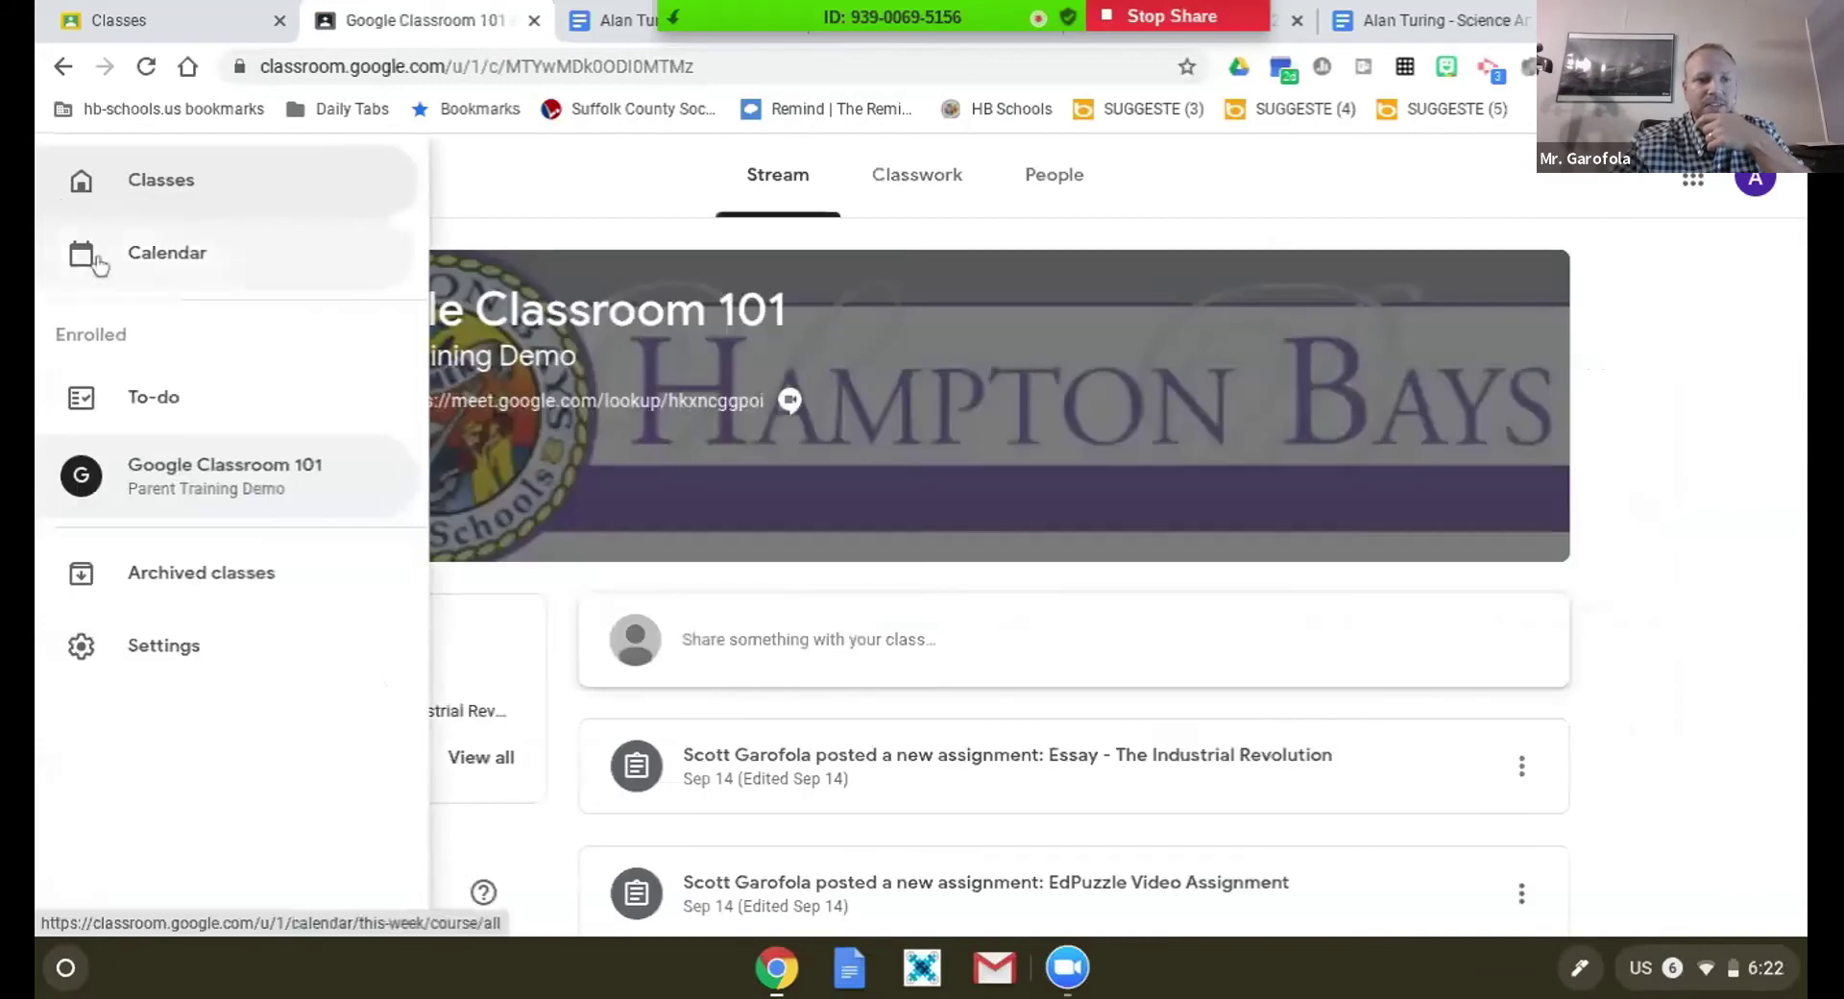
left_click(177, 404)
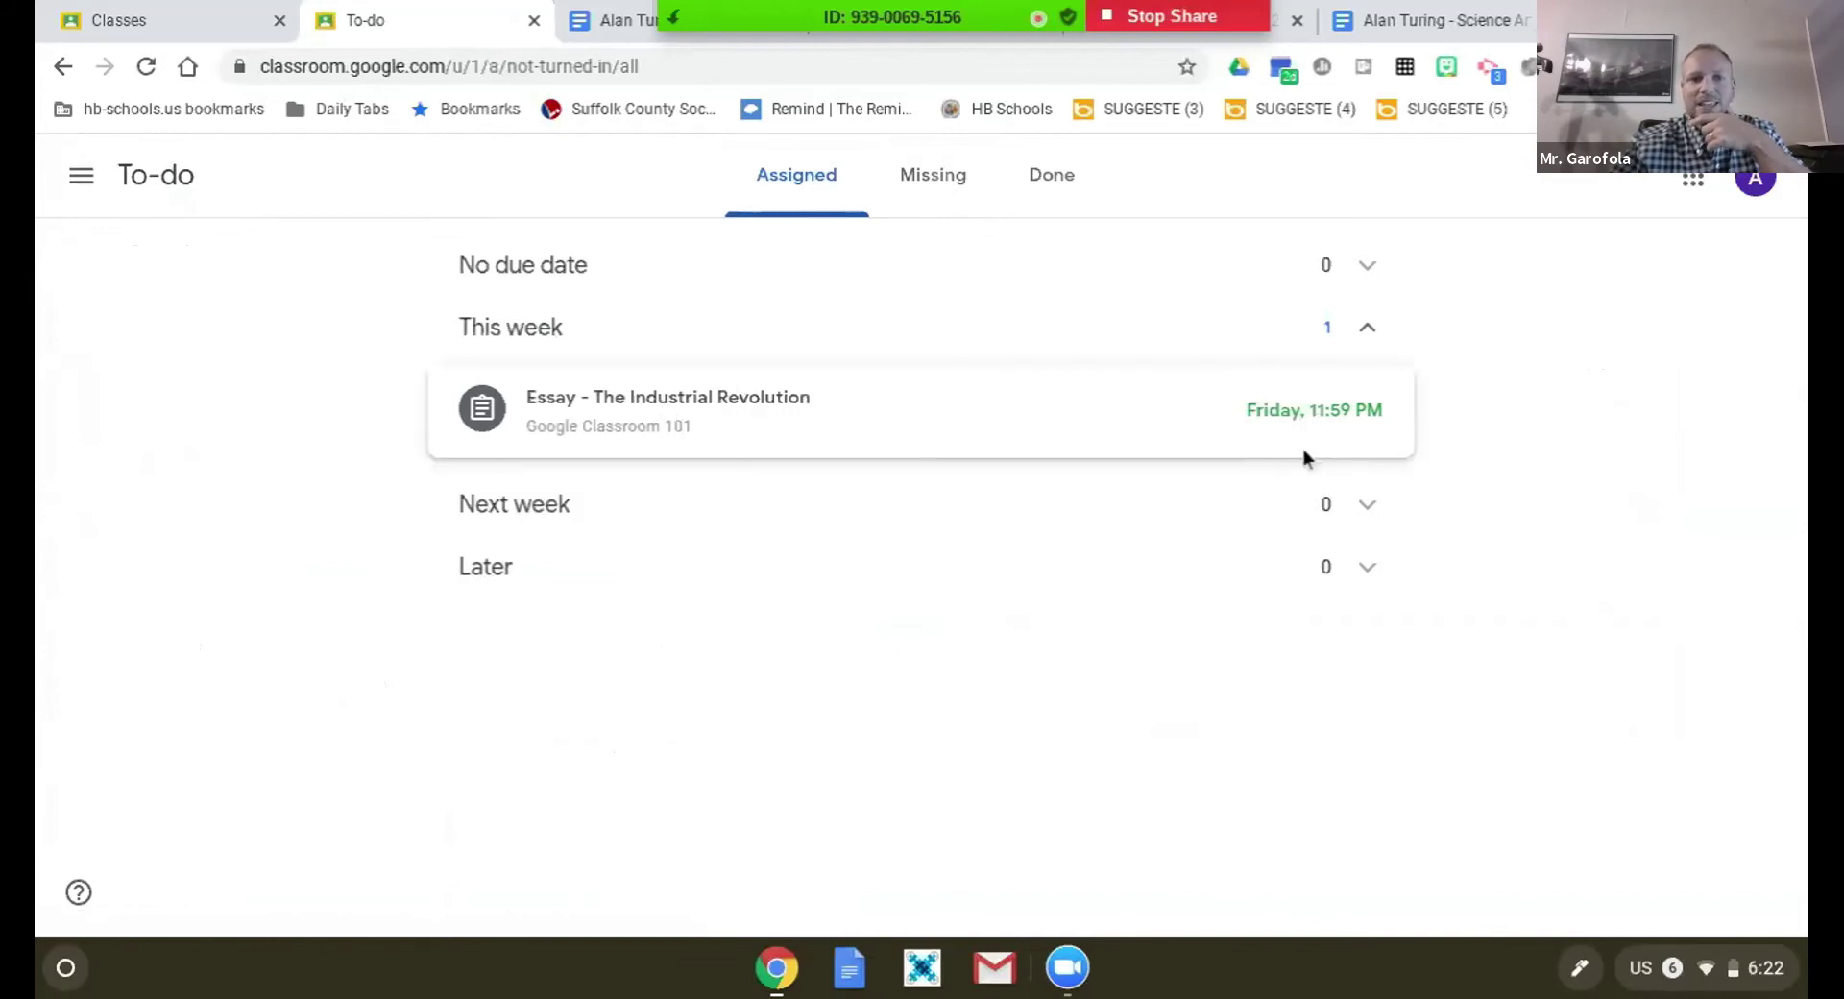
left_click(80, 180)
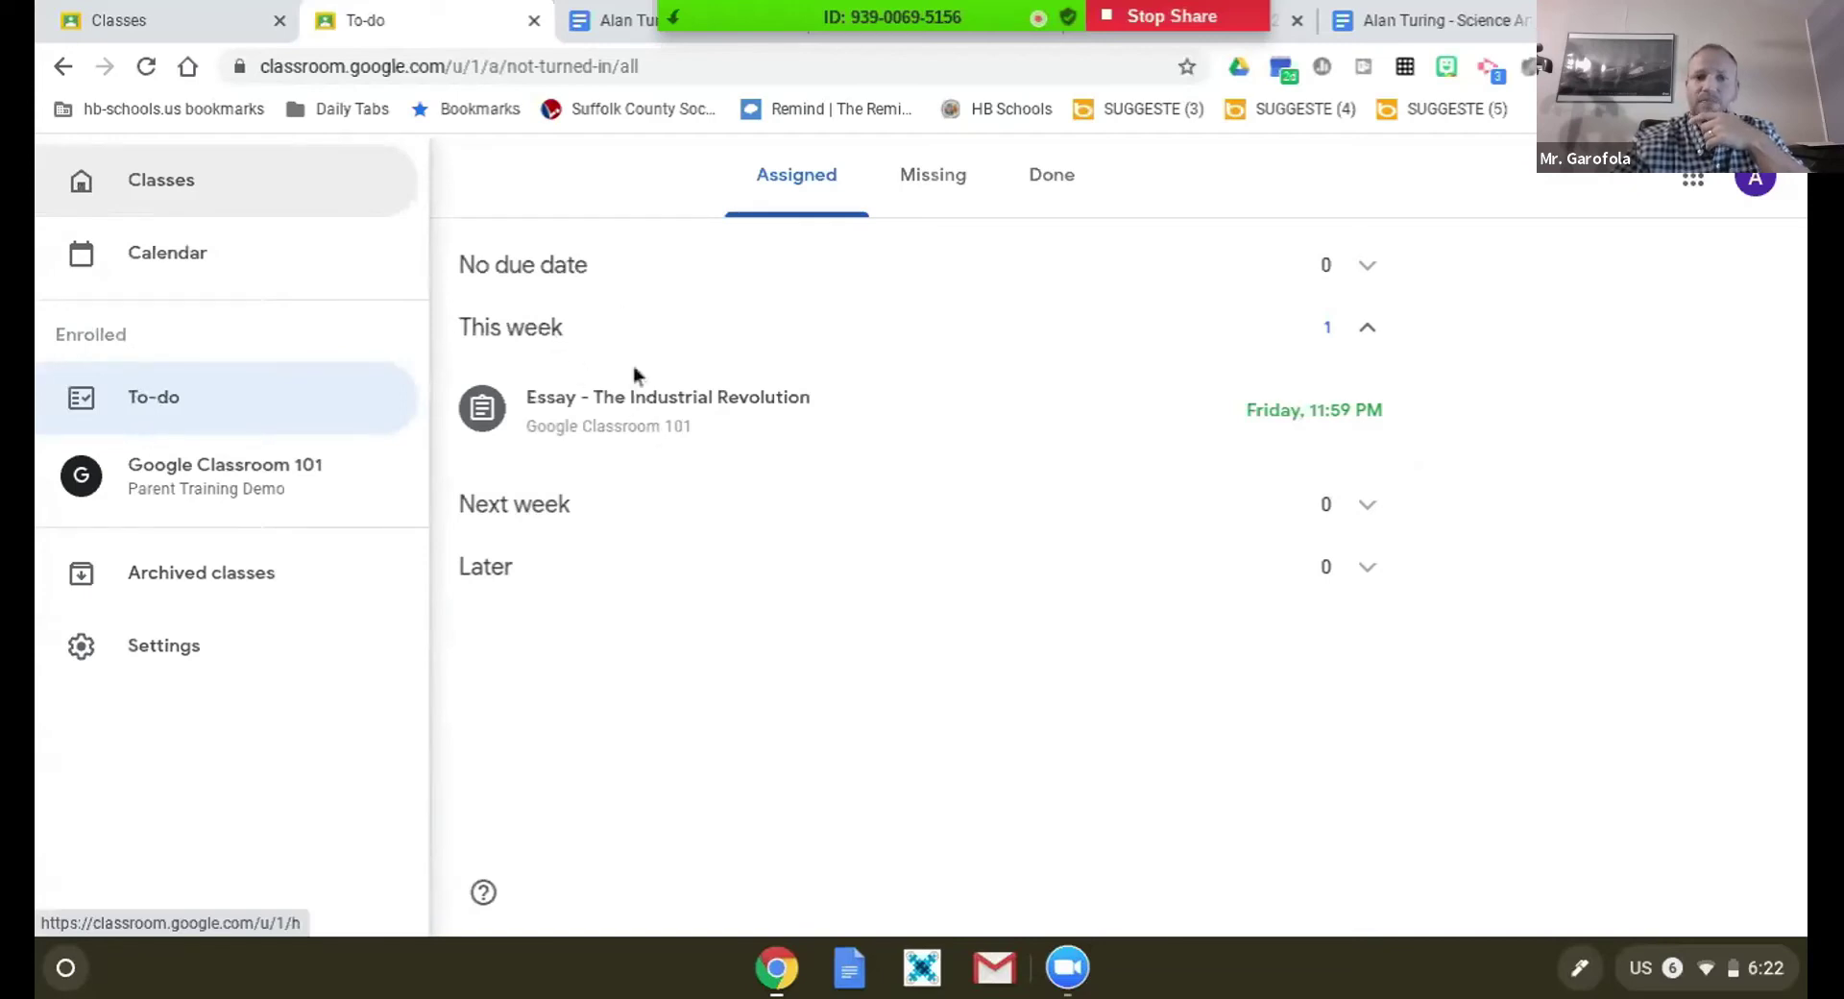
left_click(737, 682)
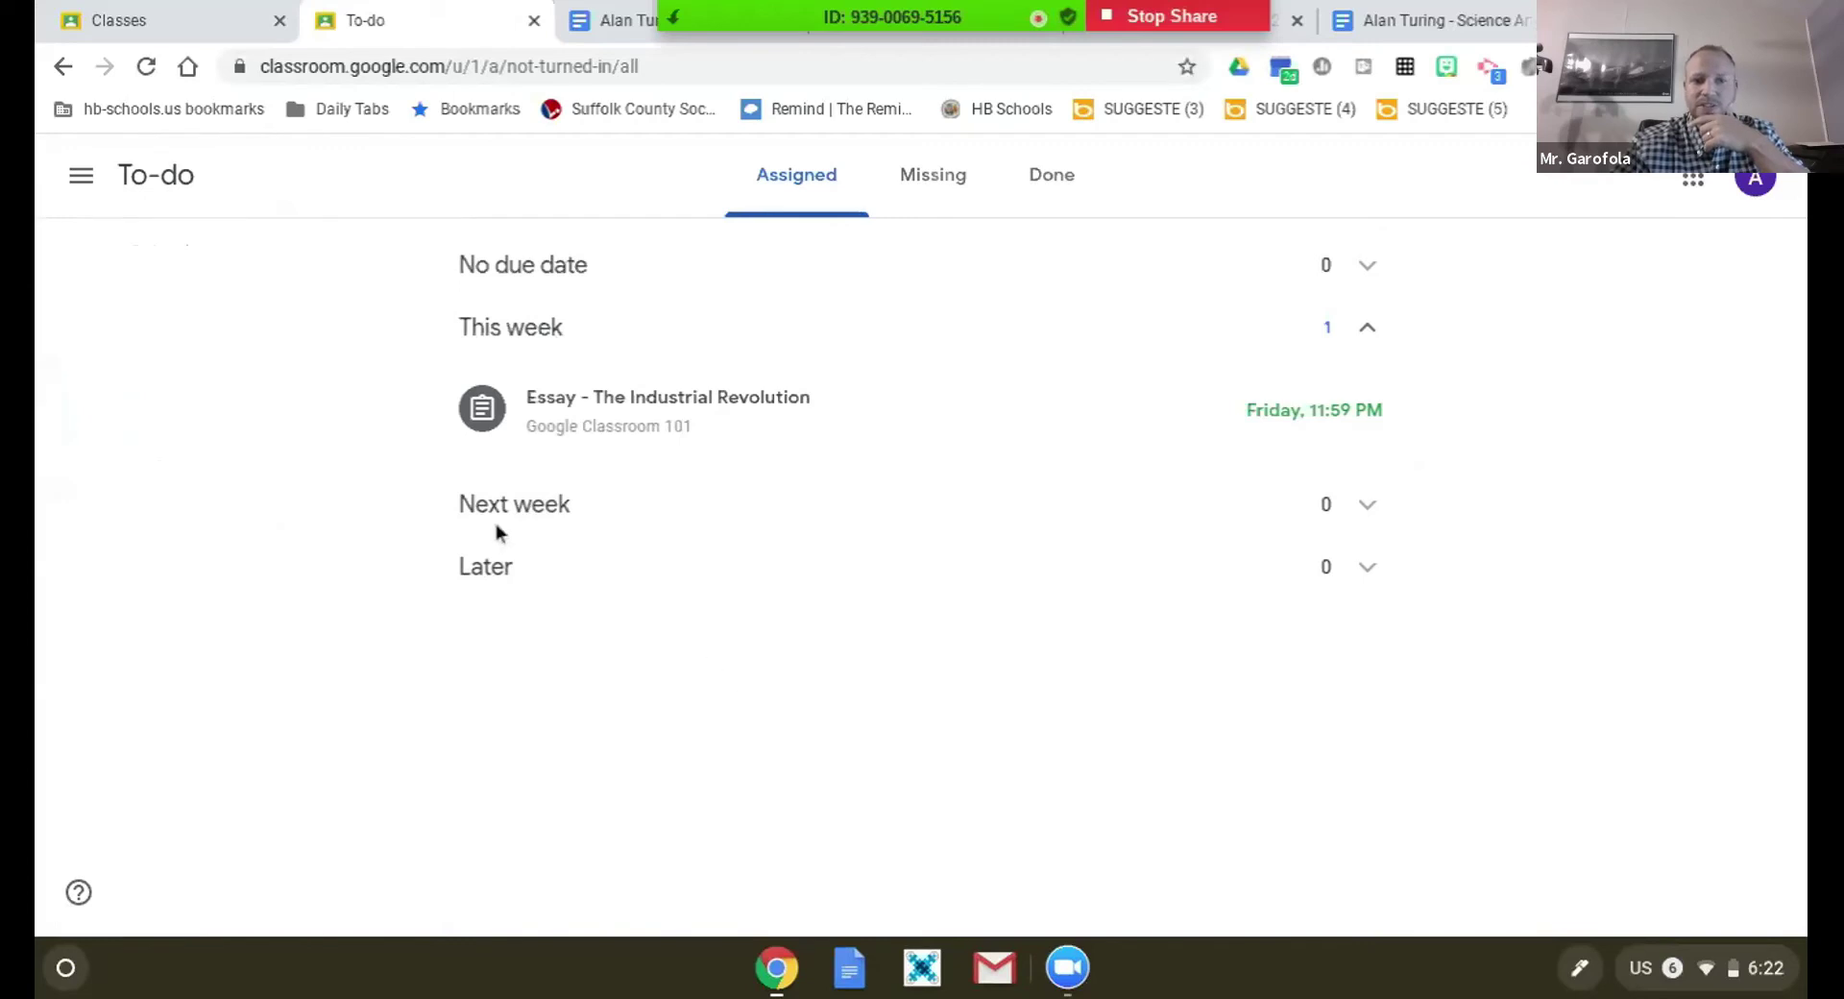
left_click(80, 176)
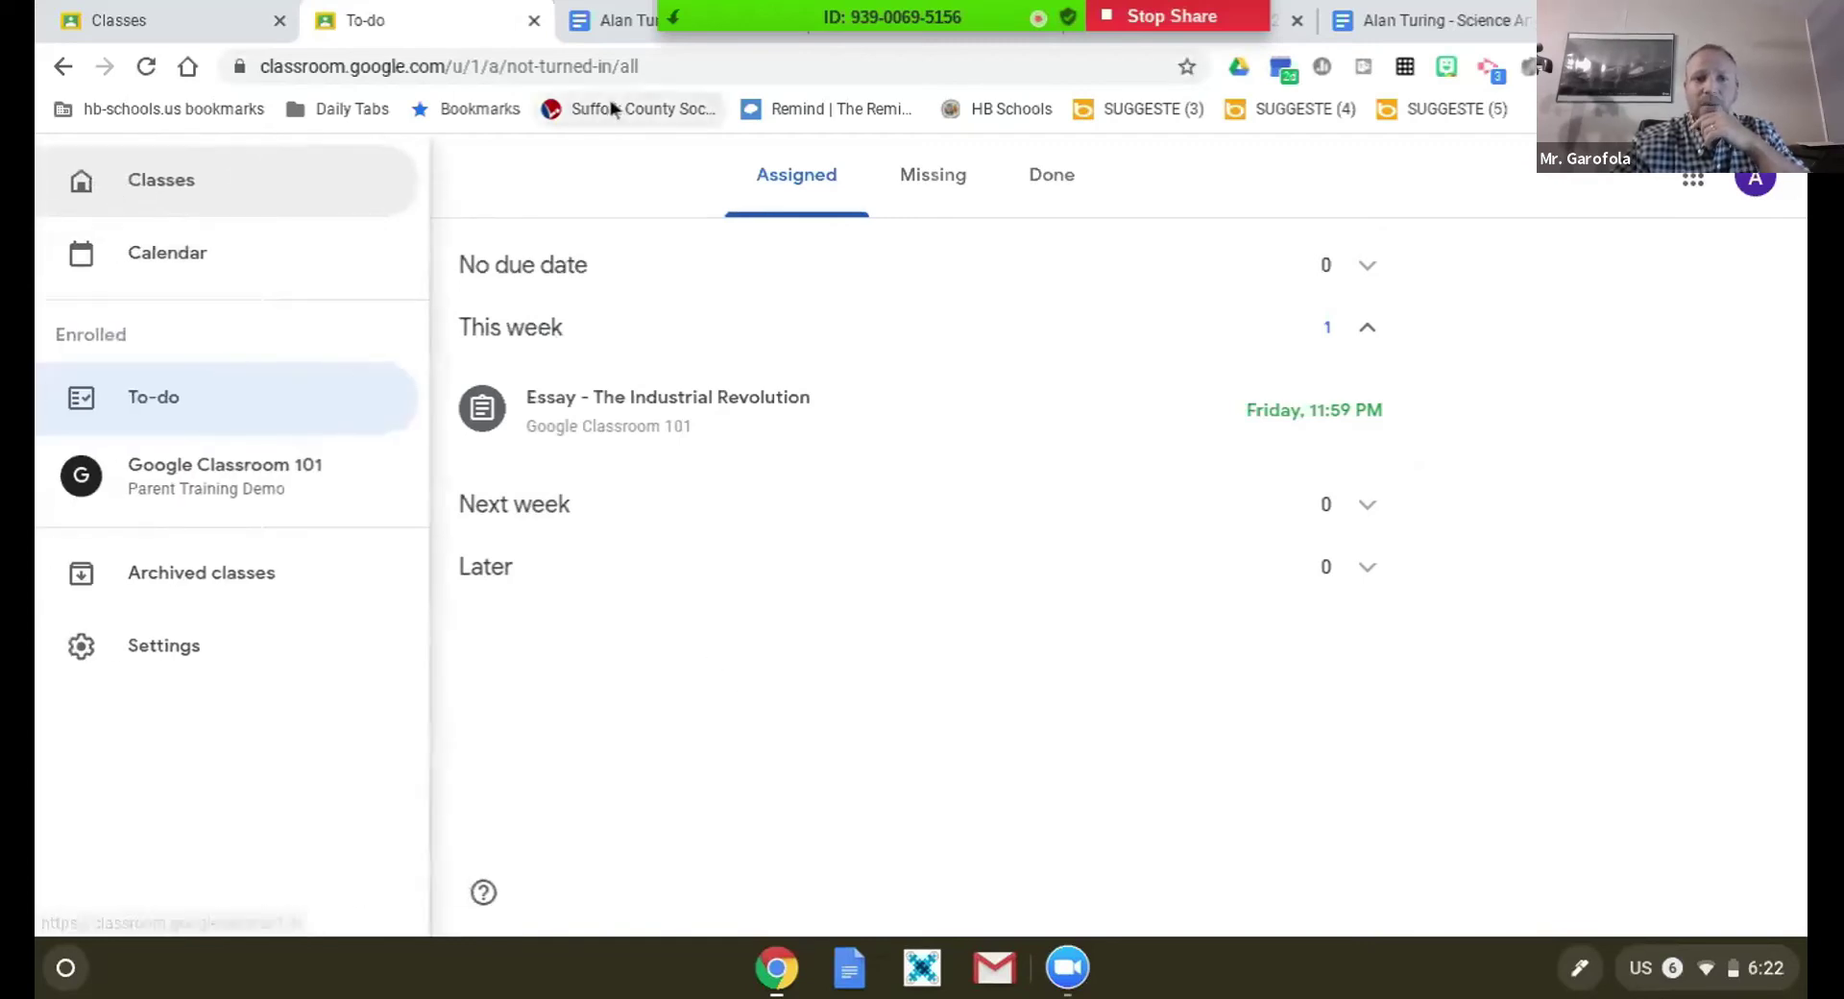
left_click(615, 229)
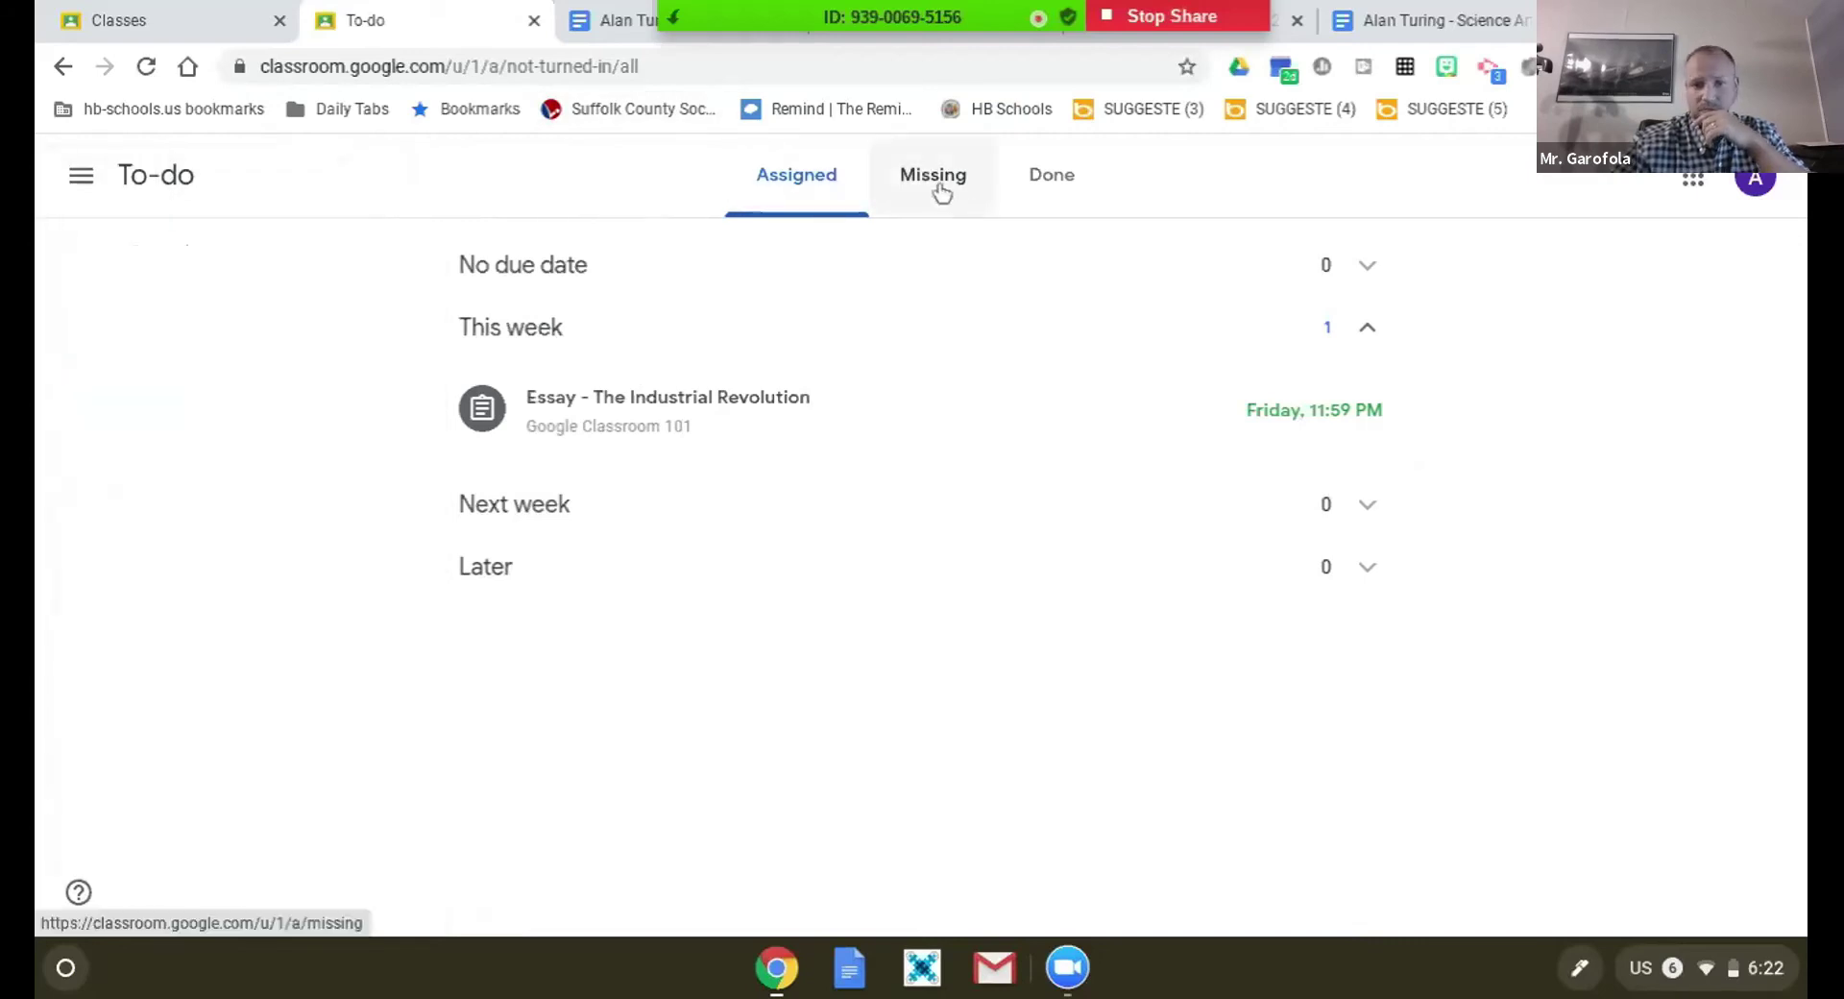
- Look through the missing, done and assigned work in the To-do list, ending on the assigned work
left_click(941, 191)
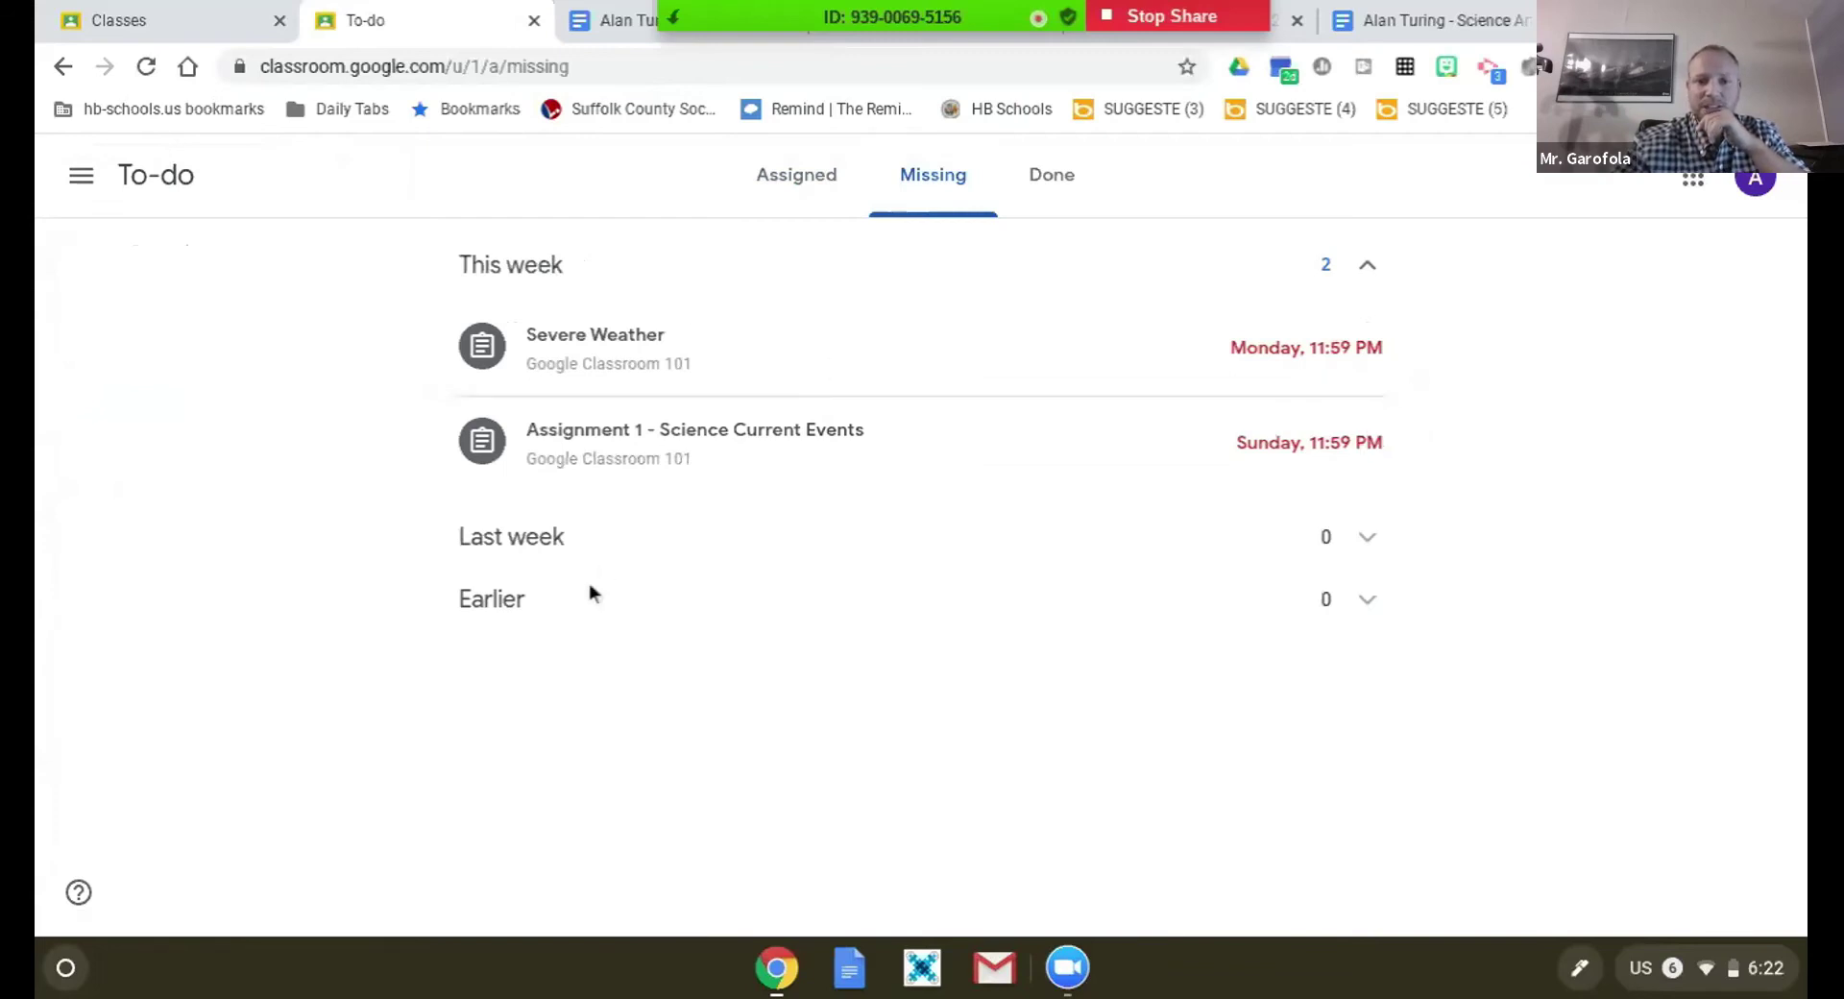
left_click(1054, 199)
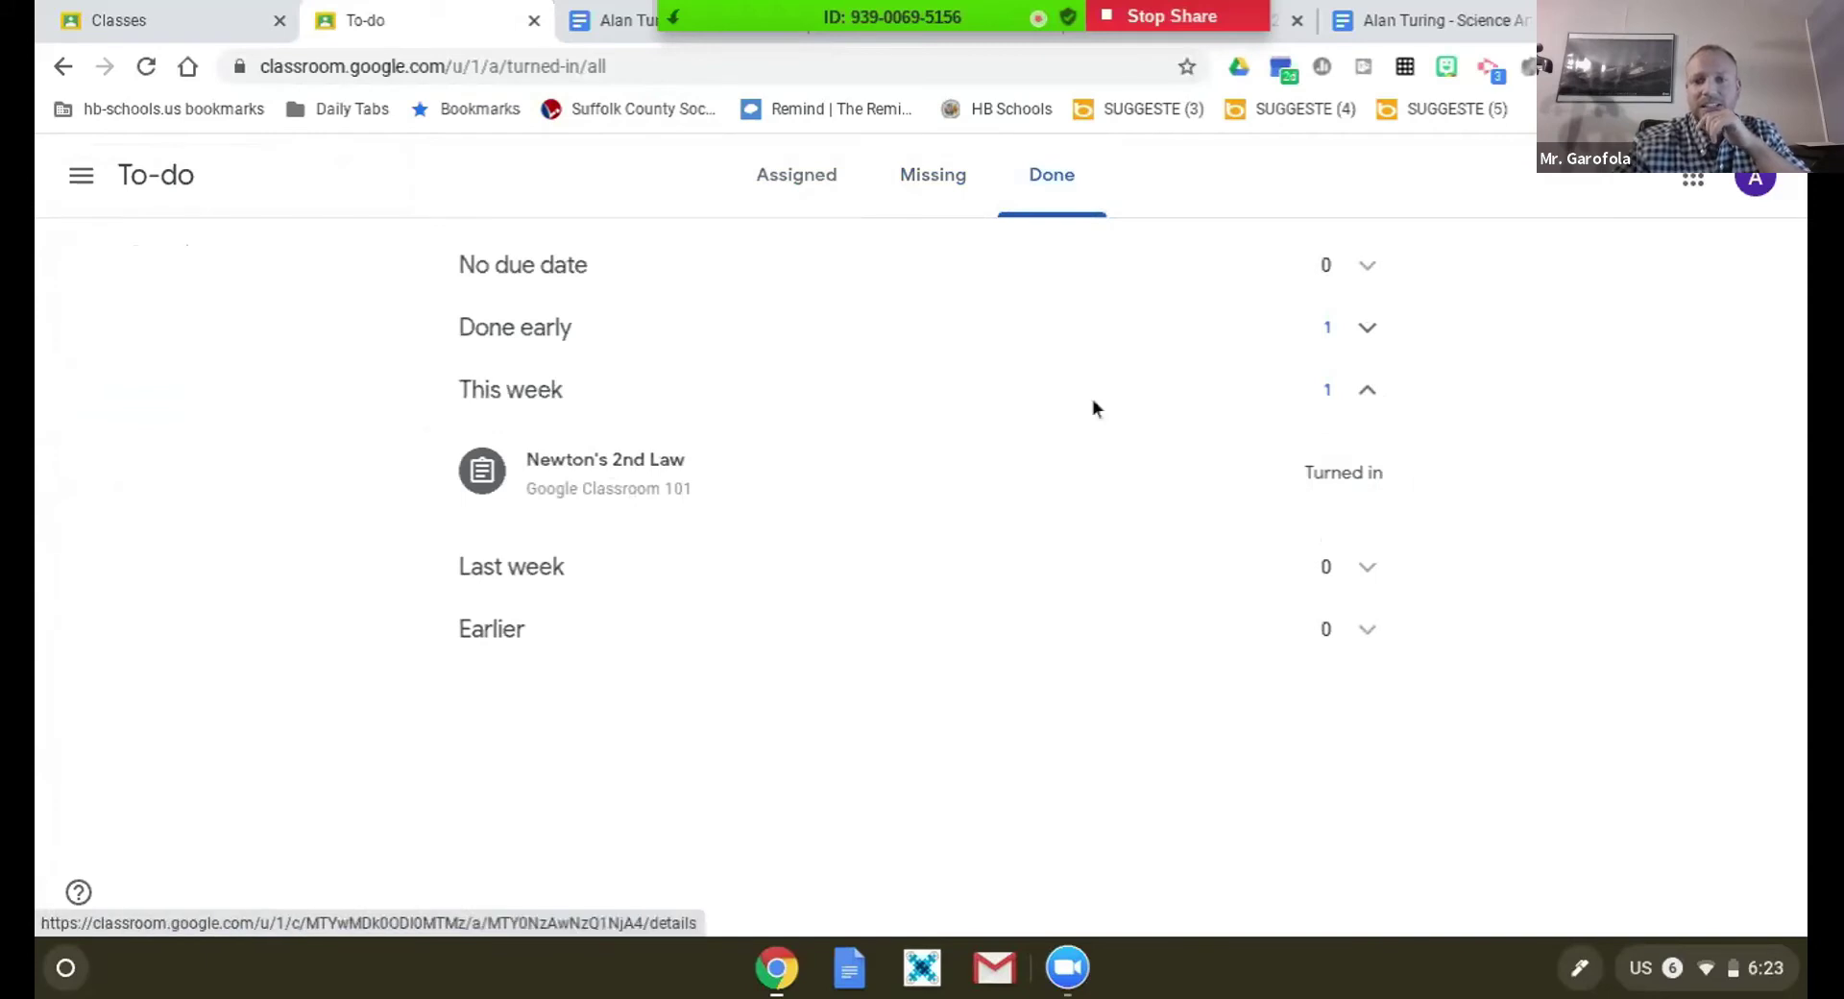
left_click(954, 192)
left_click(805, 184)
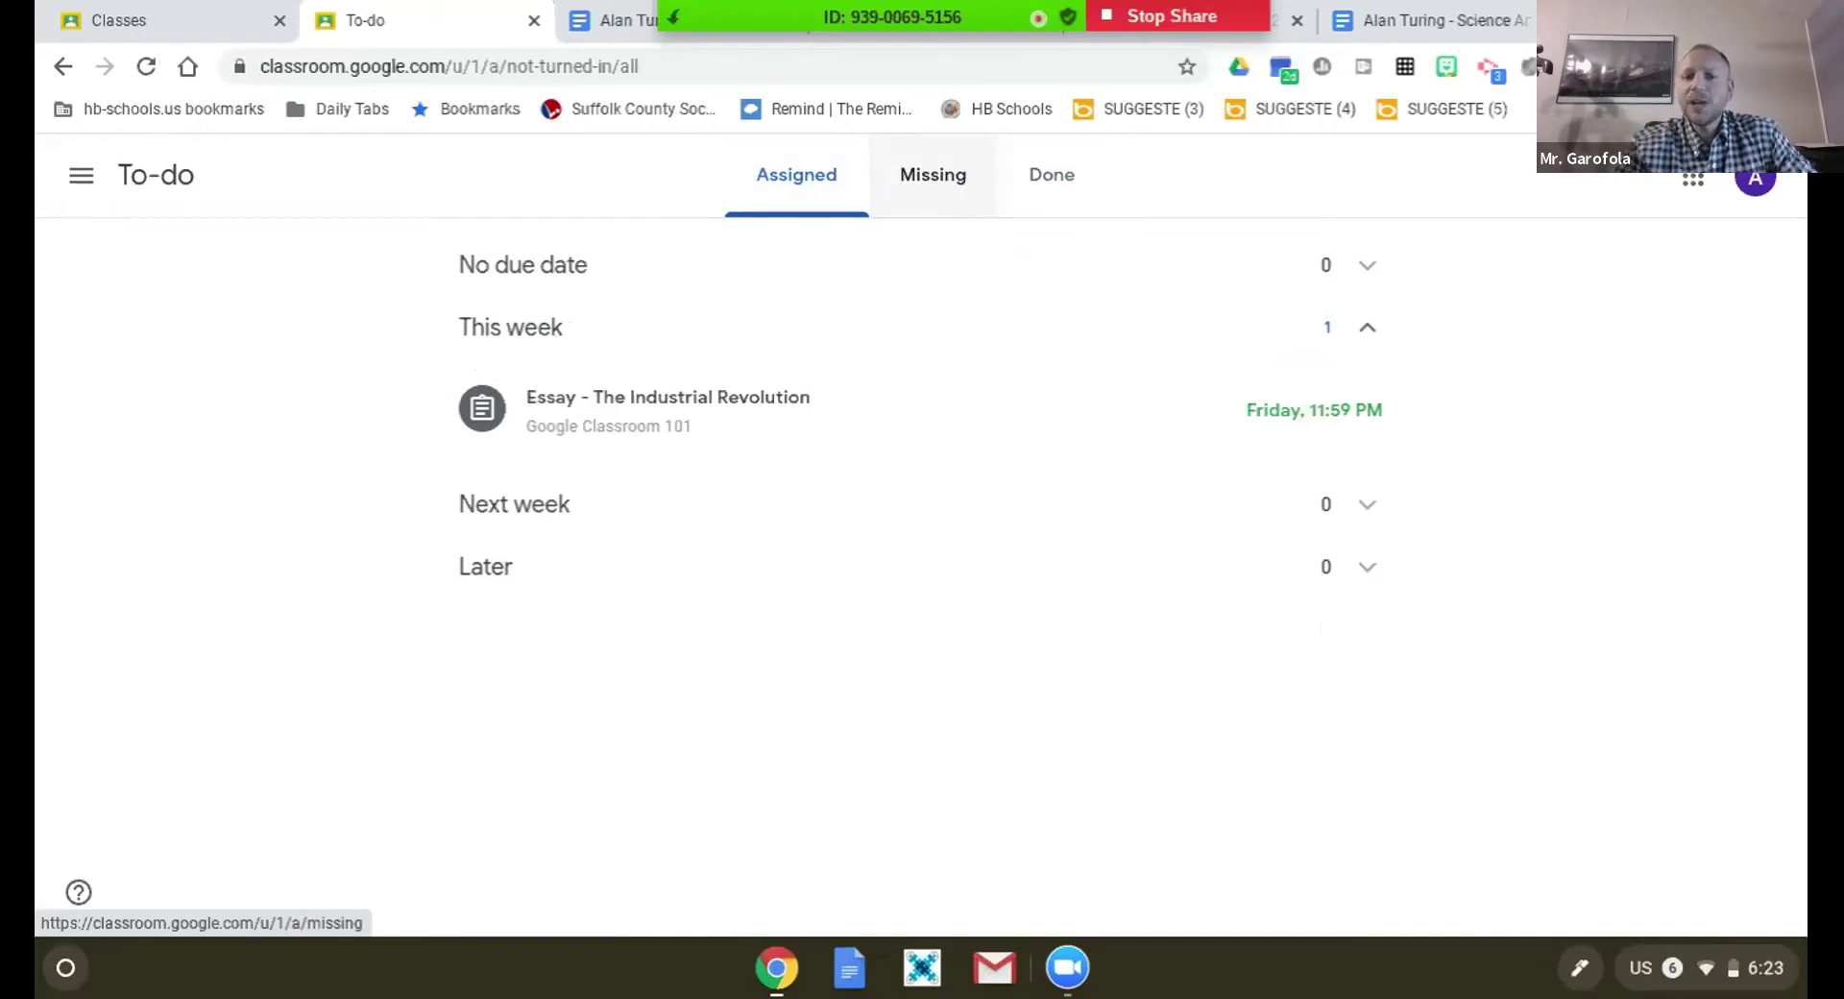
left_click(1051, 192)
left_click(951, 184)
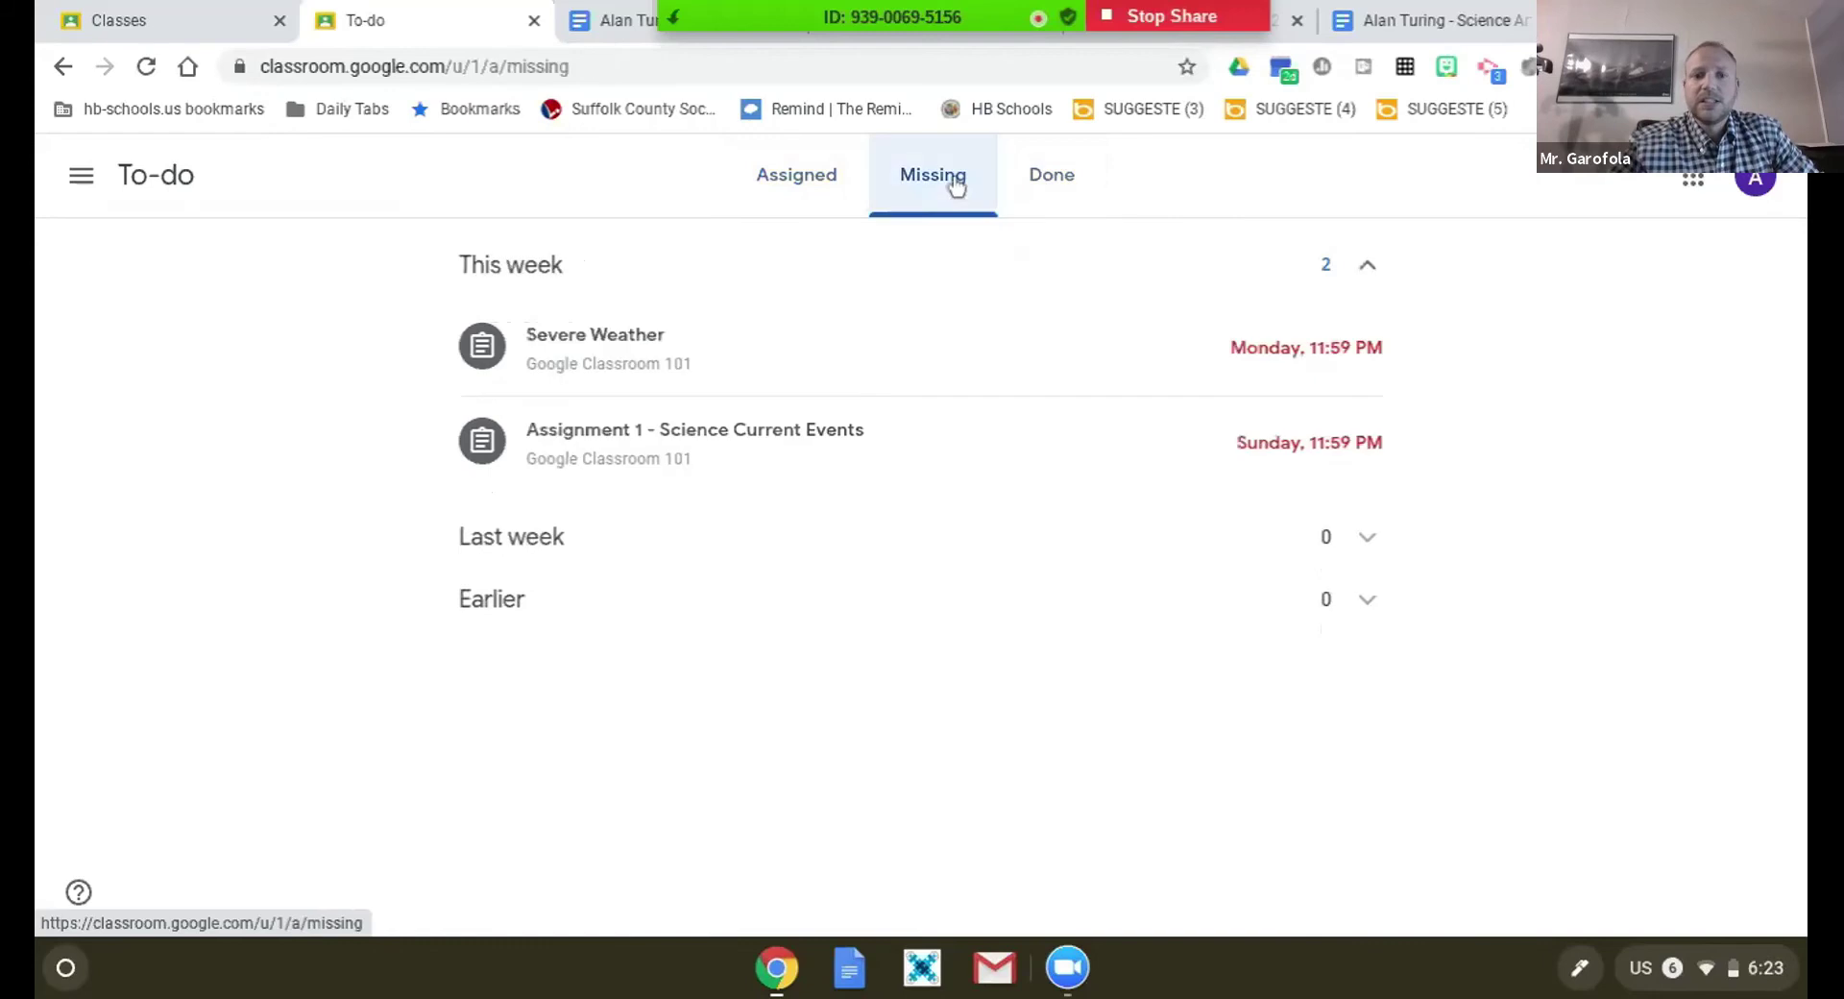
left_click(822, 175)
- Return to the overview of all classes and stop sharing the screen in the meeting
left_click(104, 188)
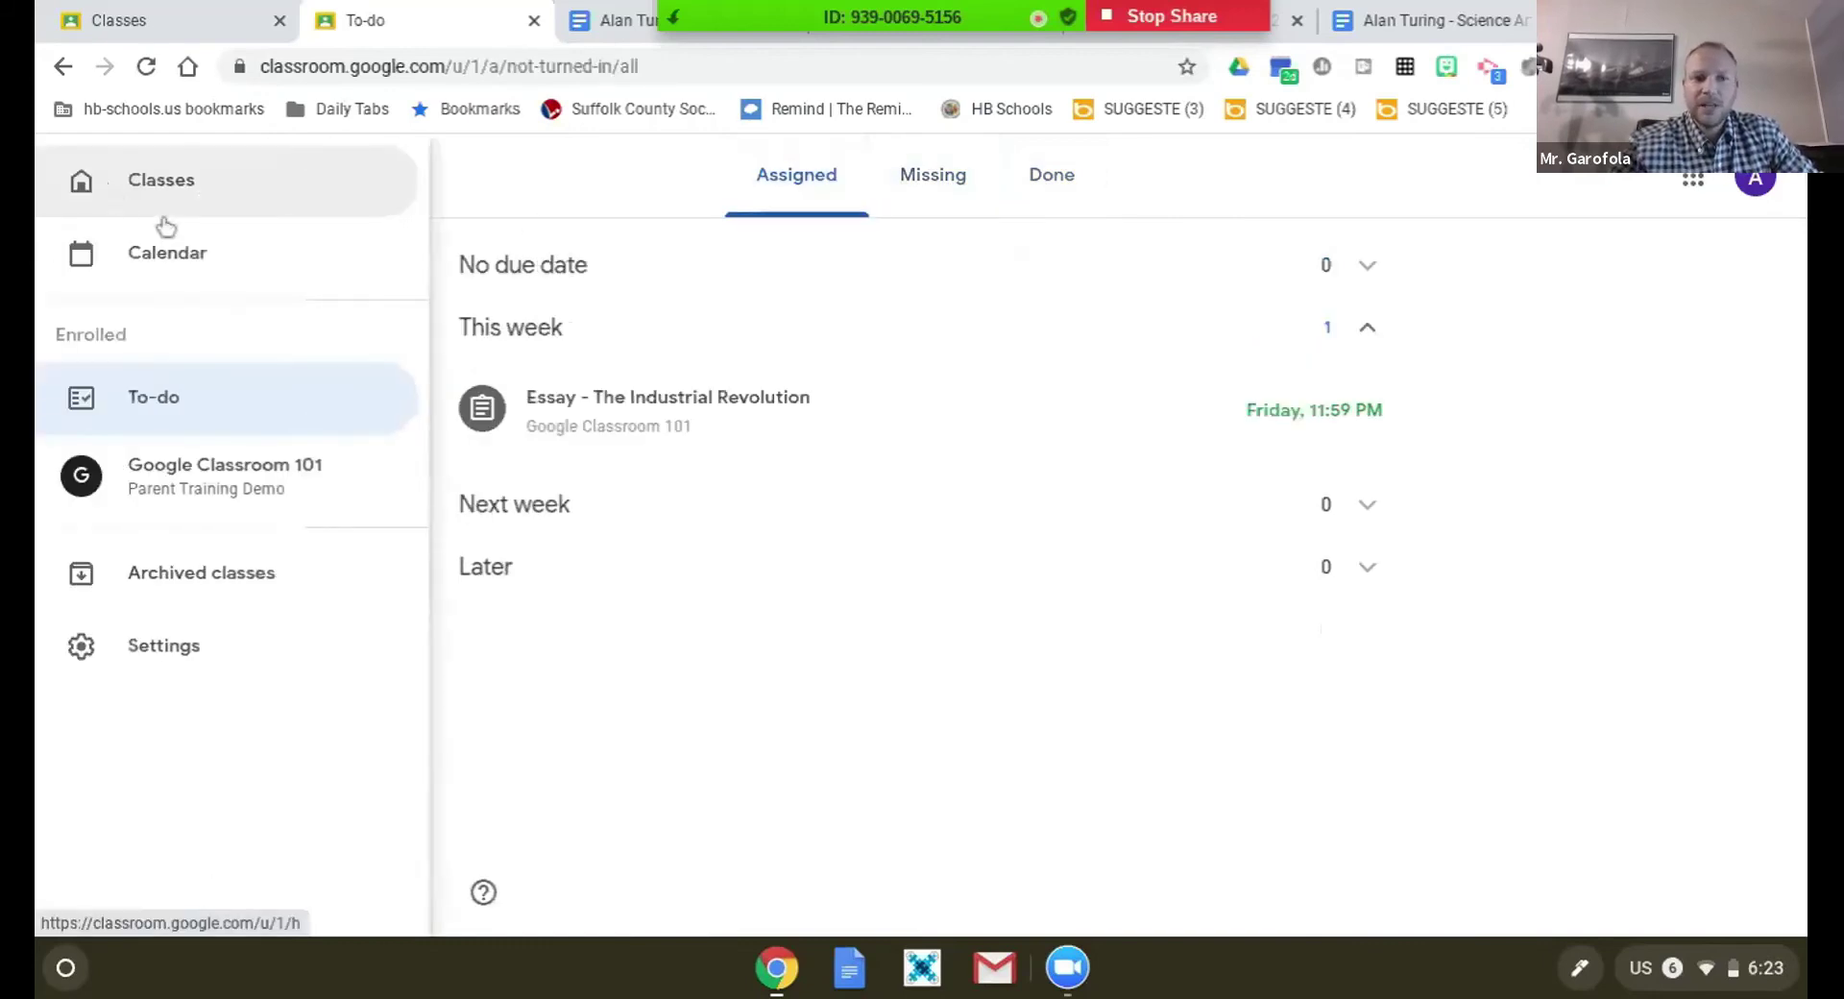
left_click(251, 204)
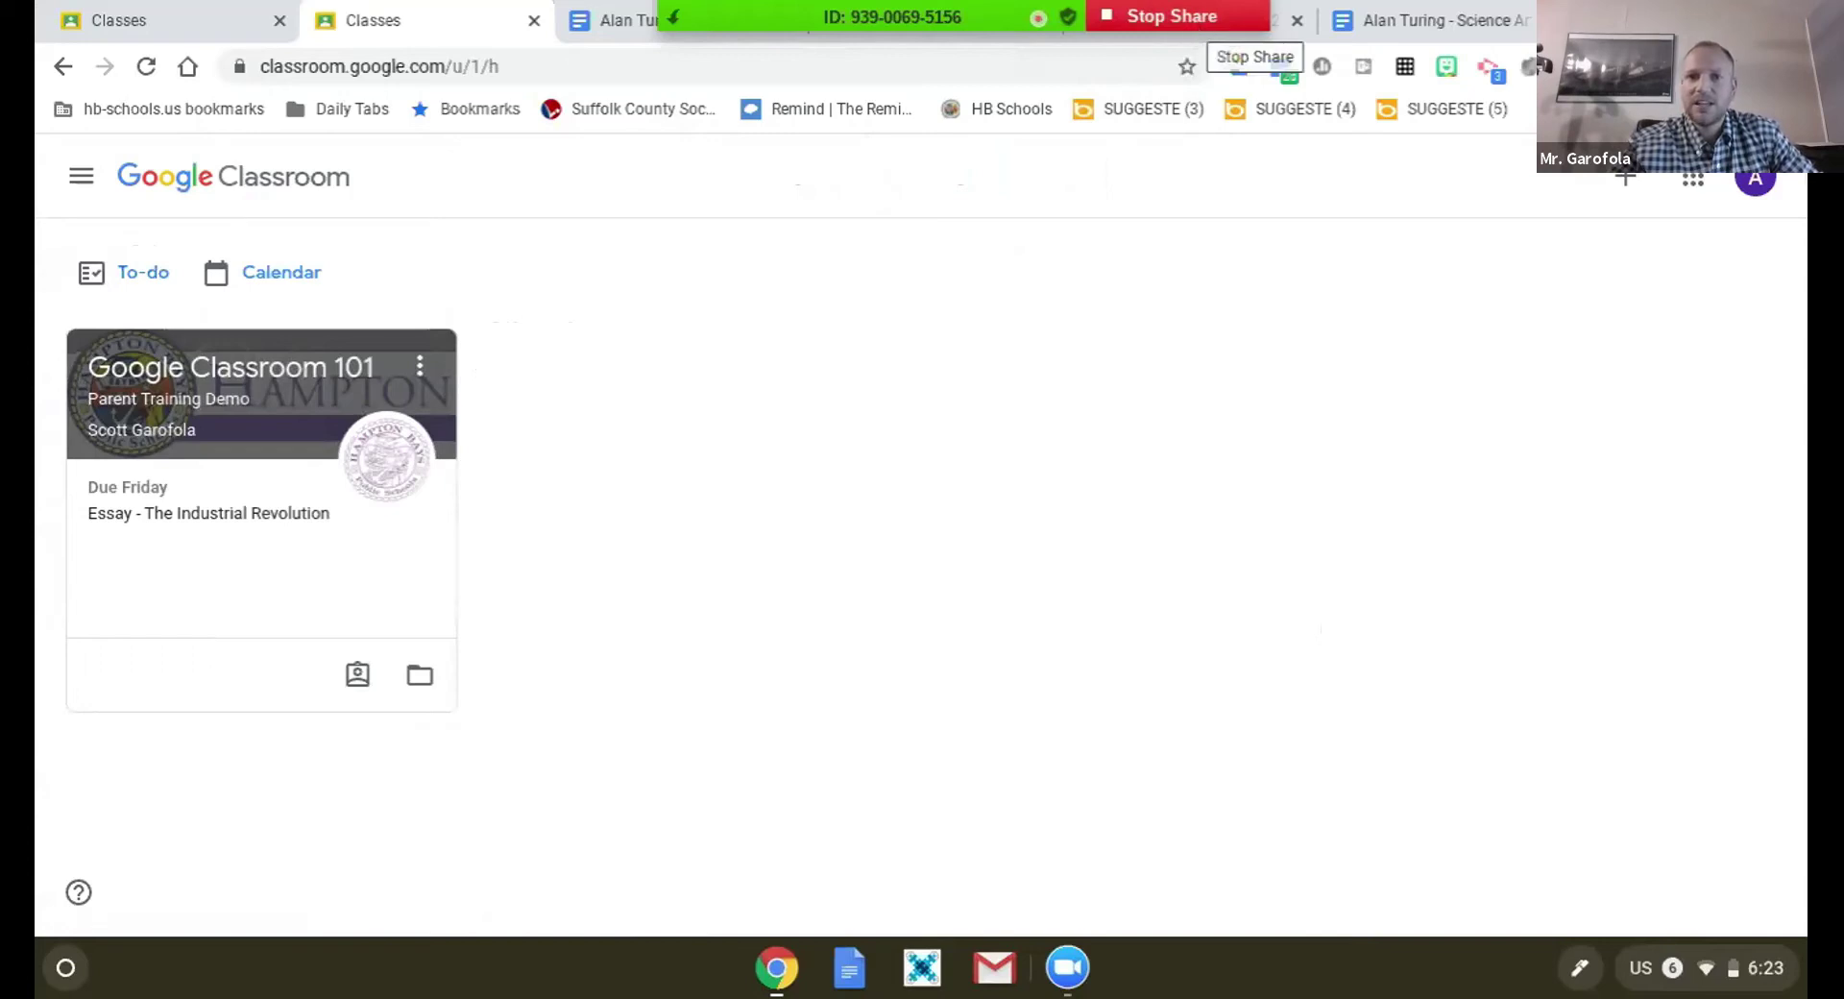
left_click(1210, 21)
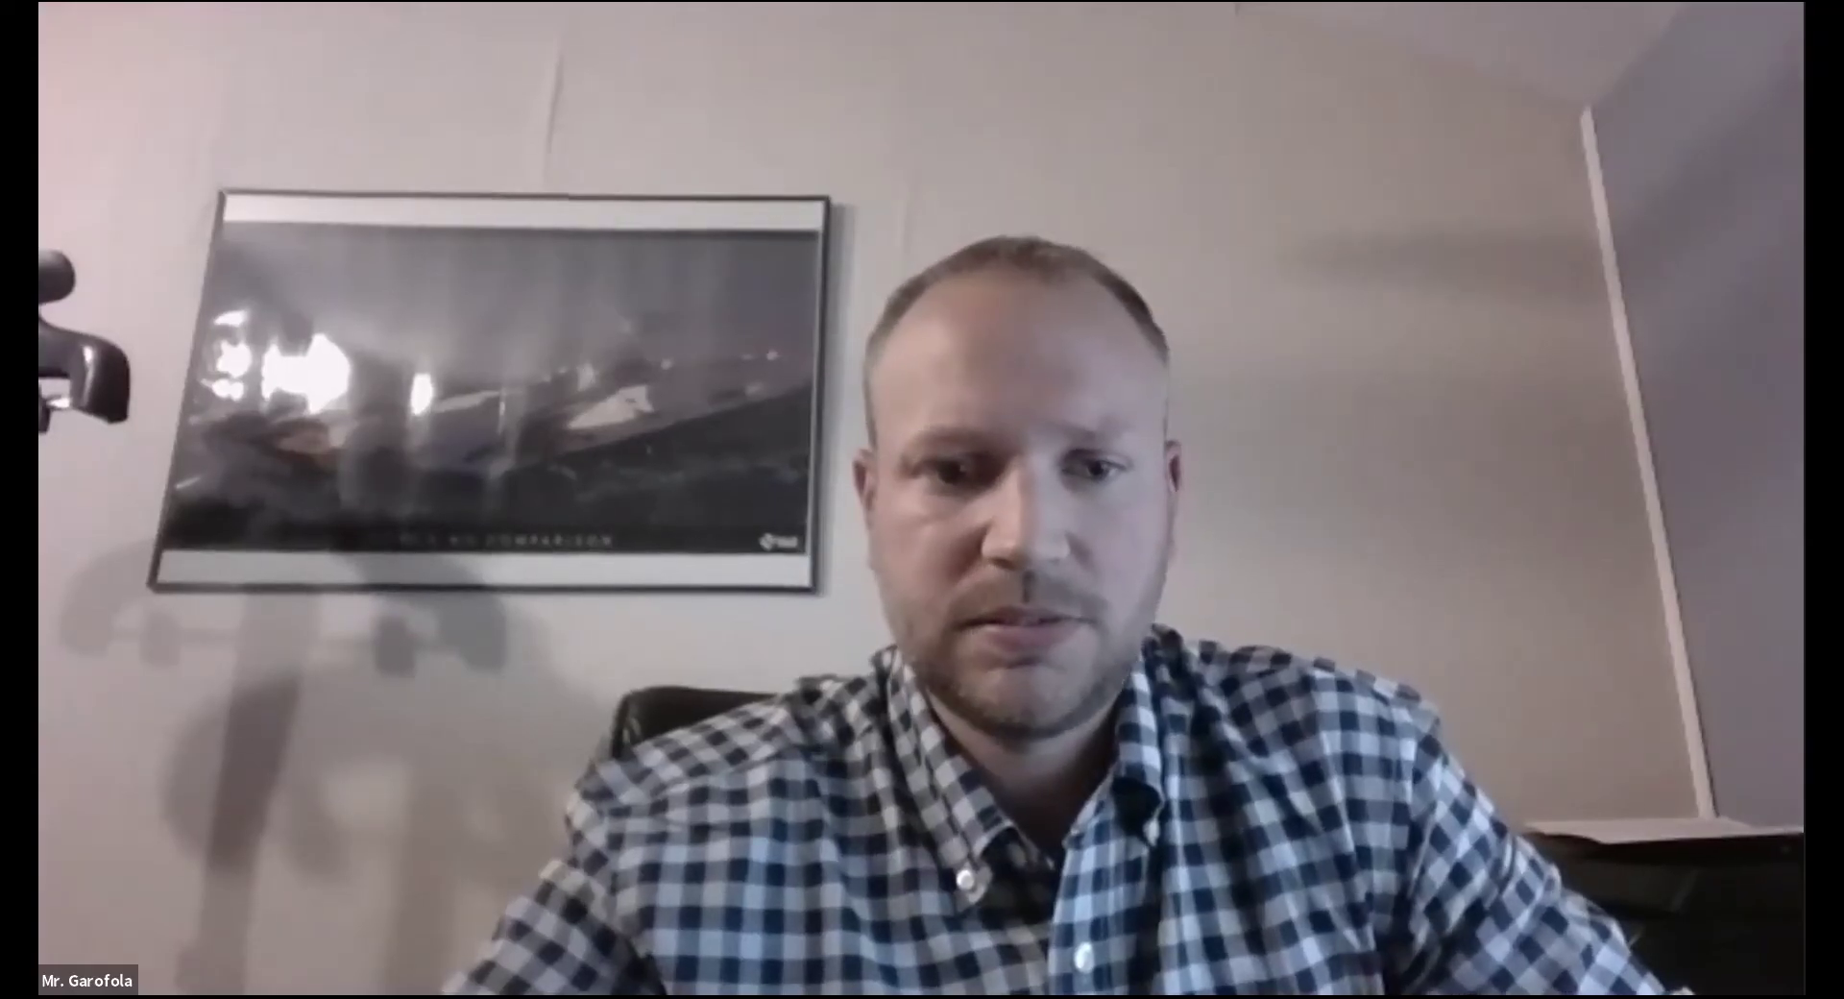